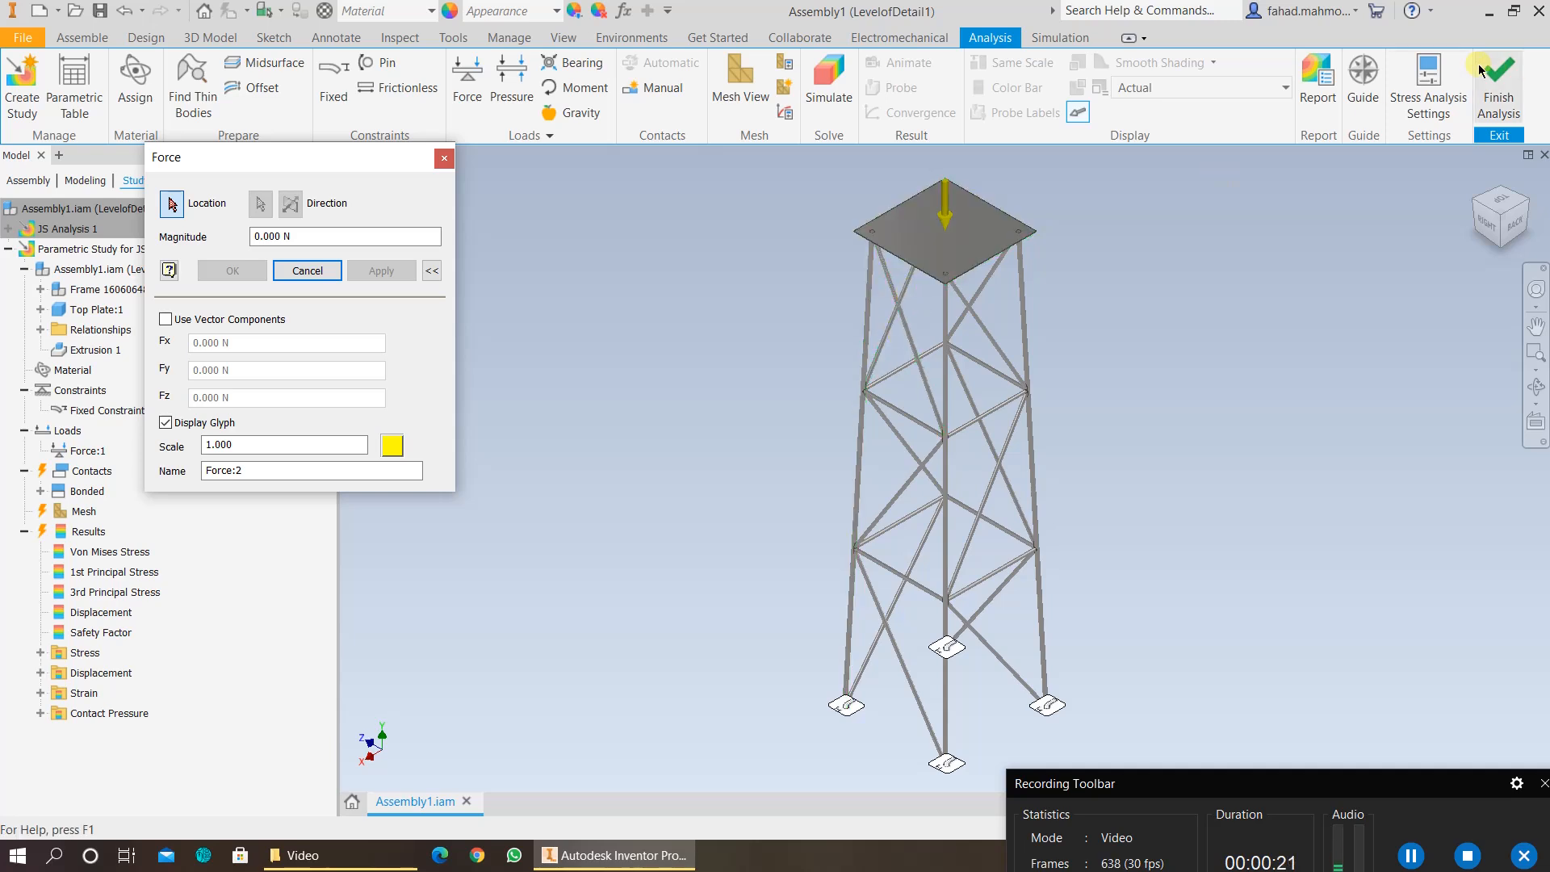
# Step: Finish the stress analysis and open the tower frame's near corner leg, ISO 657/14 406.4 x 25.0 - 45050:1, for in-place editing
pyautogui.click(1498, 95)
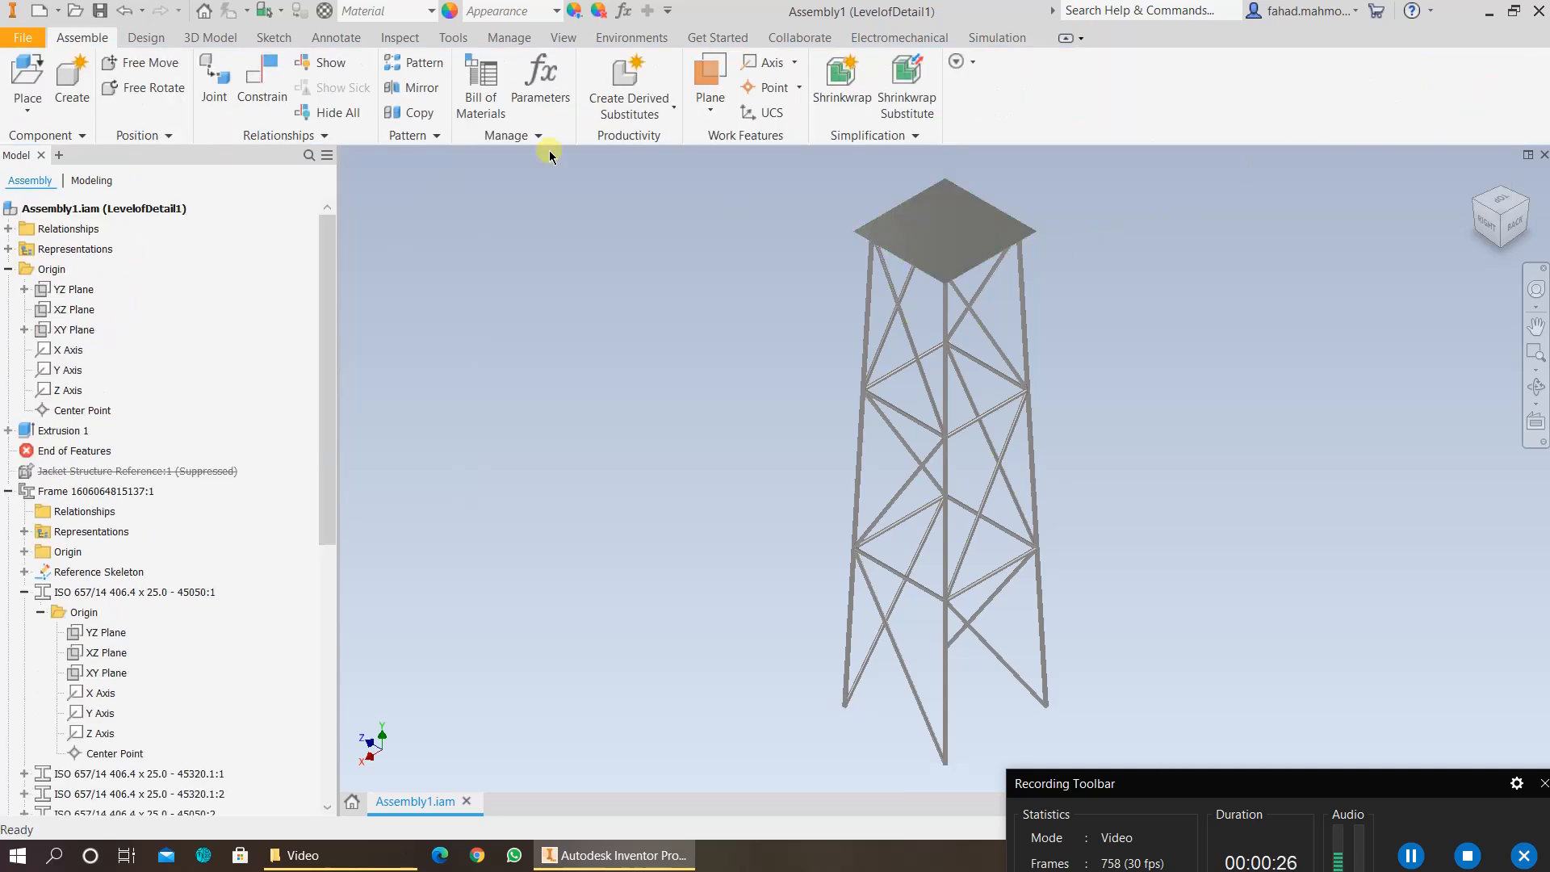
pyautogui.doubleClick(966, 431)
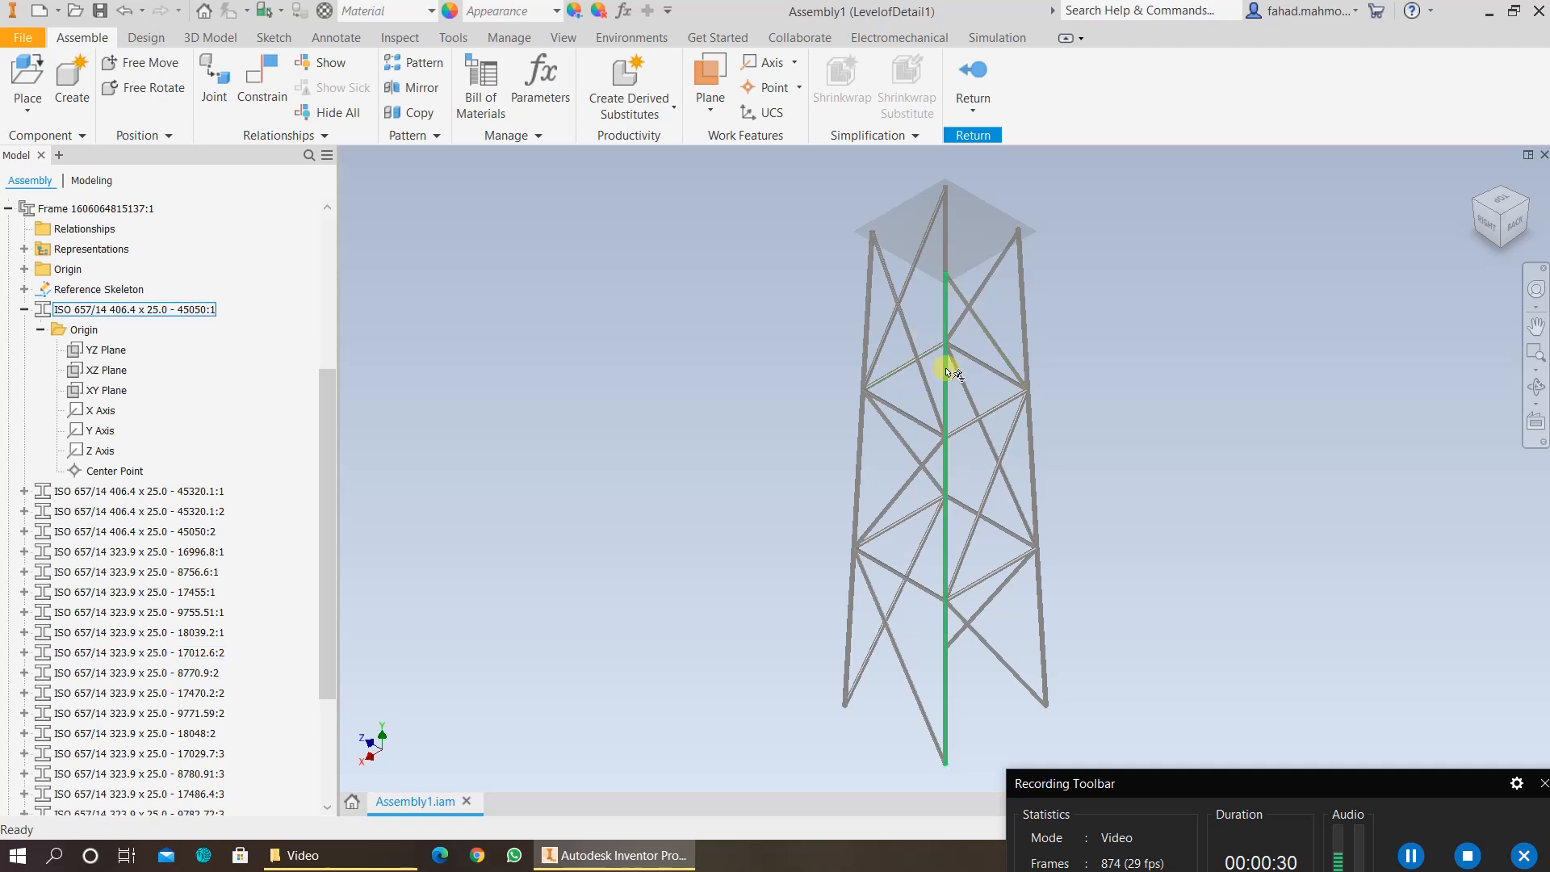
pyautogui.moveTo(1342, 451); pyautogui.dragTo(1174, 381, button='middle')
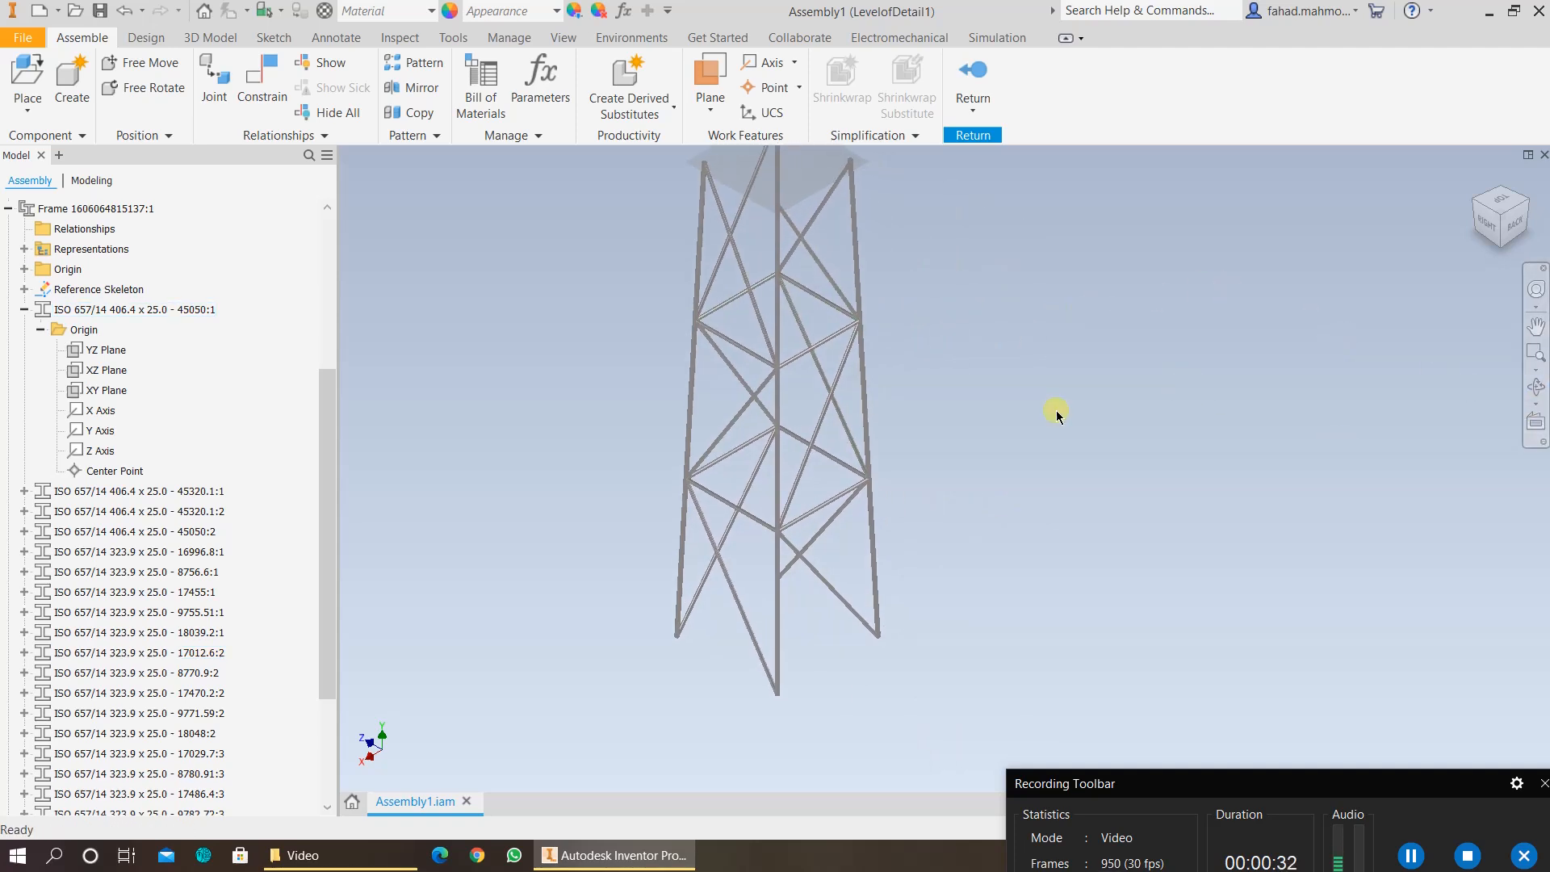
pyautogui.doubleClick(778, 404)
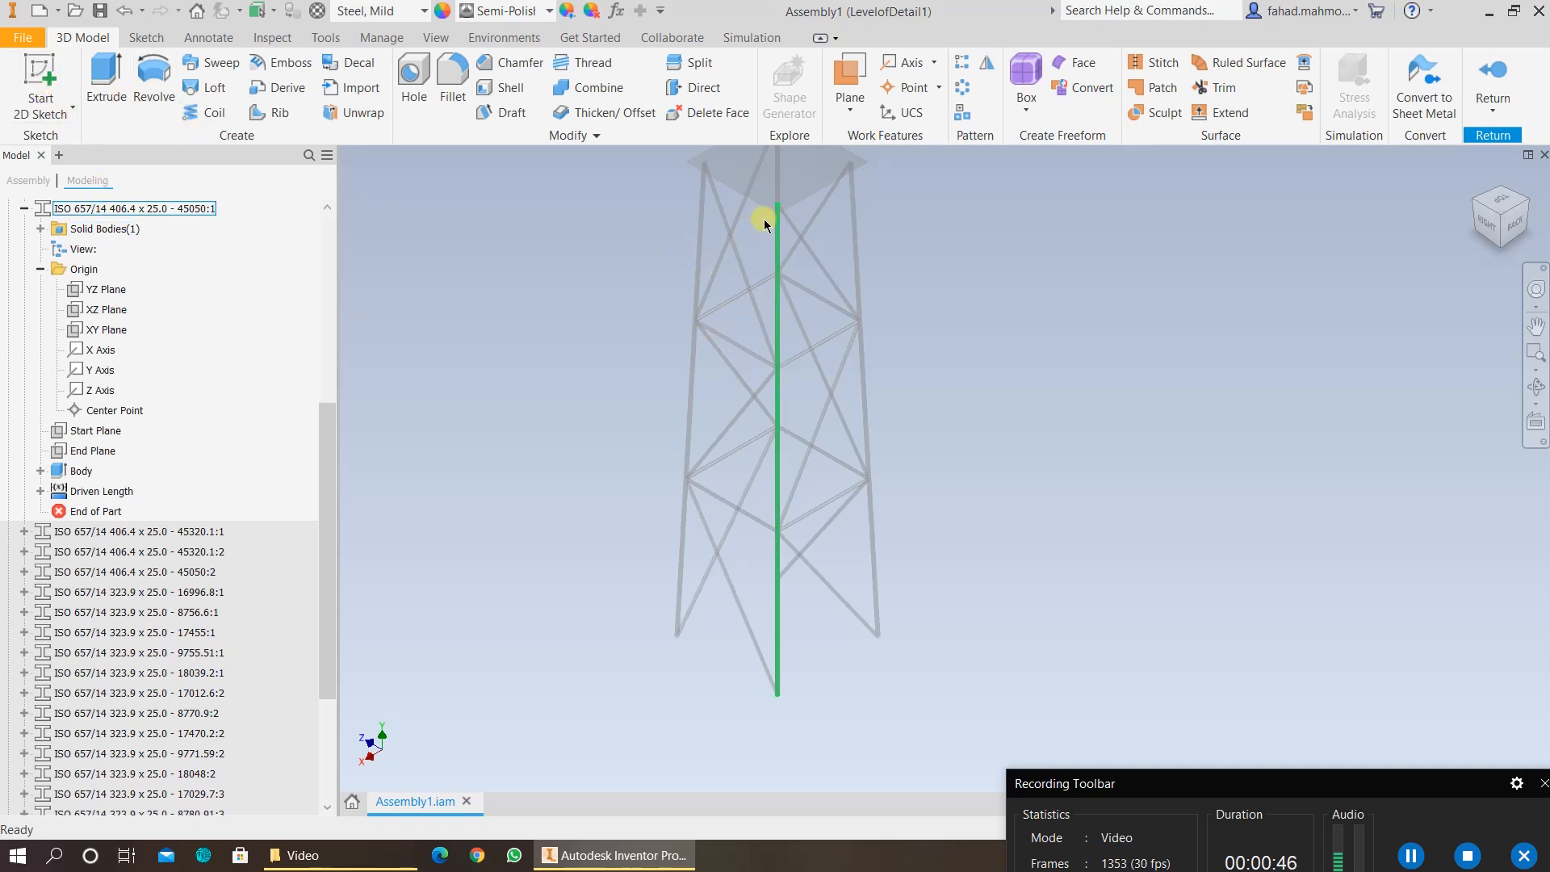
# Step: Create a work plane parallel to the leg's XZ Plane and tangent to its outer cylindrical face
pyautogui.click(848, 69)
pyautogui.scroll(6, 751, 230)
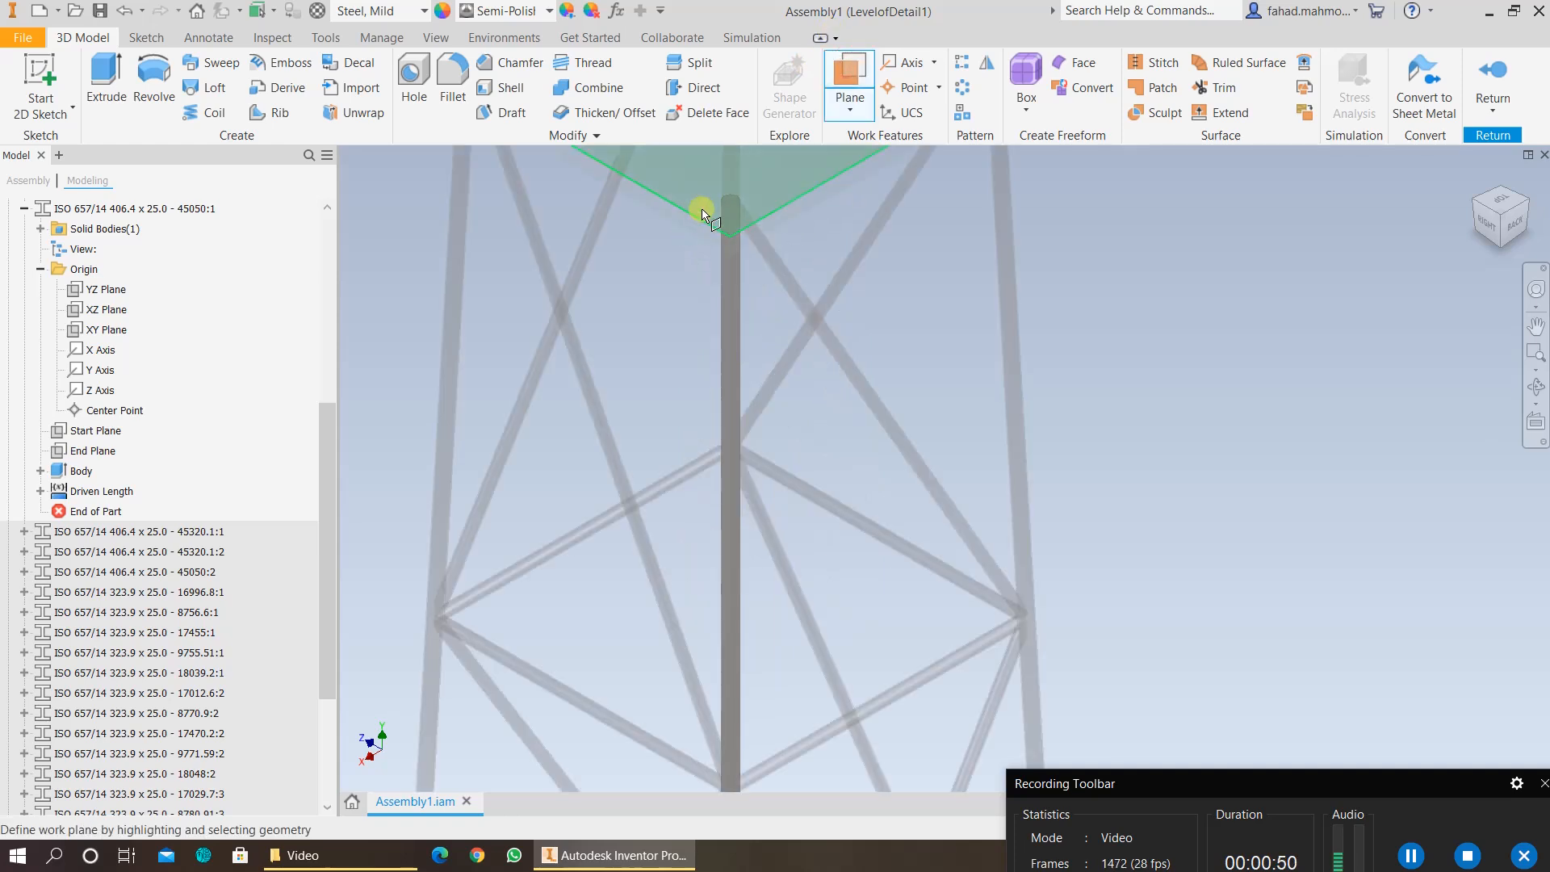
pyautogui.scroll(-5, 934, 318)
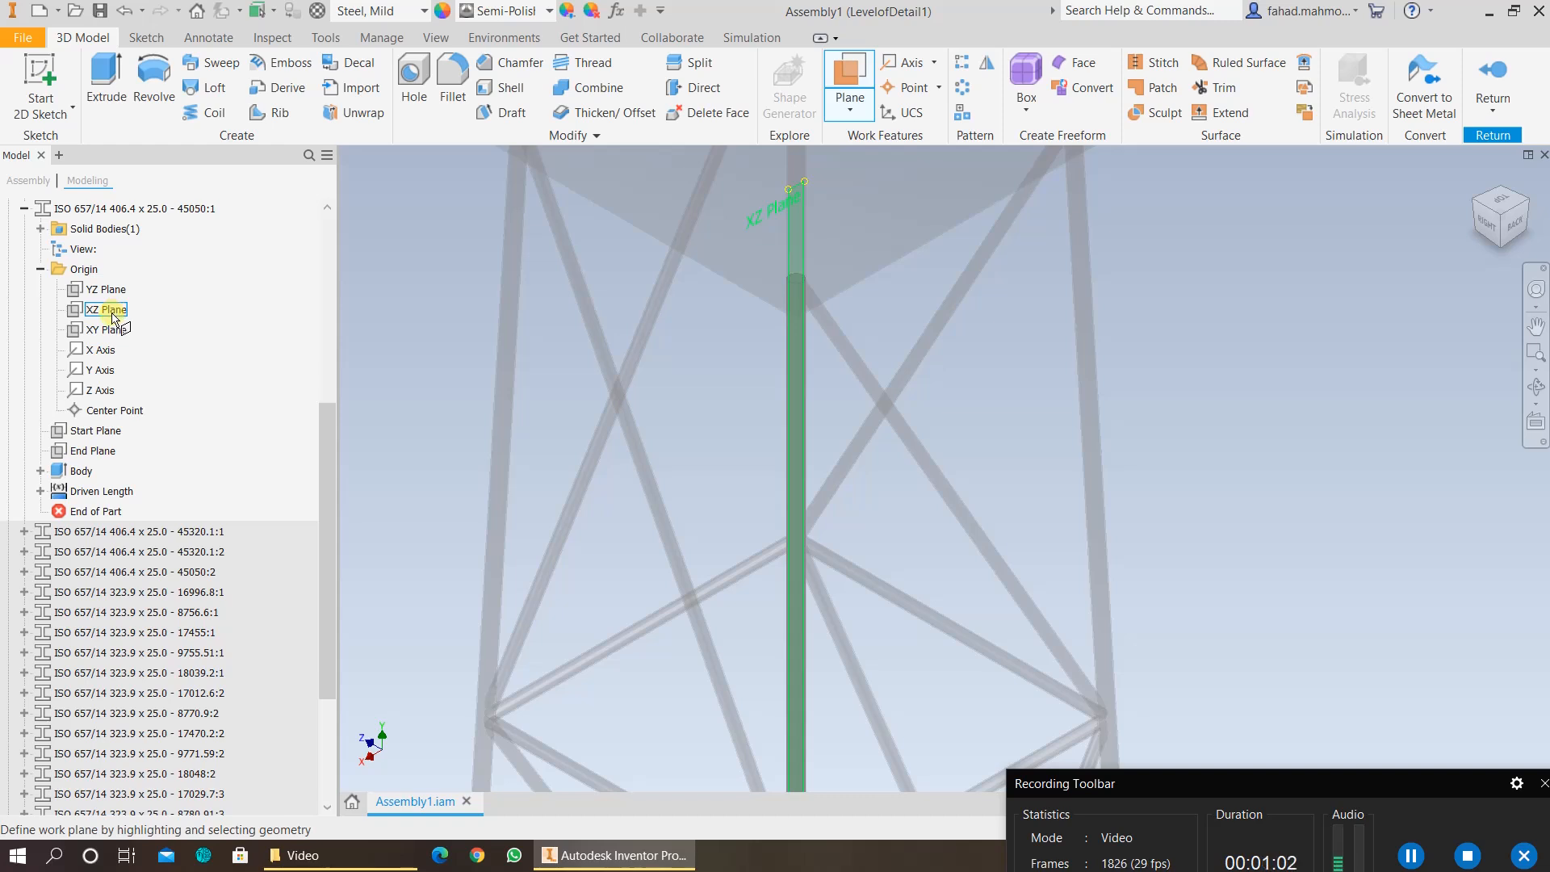
pyautogui.scroll(8, 1079, 580)
pyautogui.moveTo(1079, 578); pyautogui.dragTo(944, 372, button='middle')
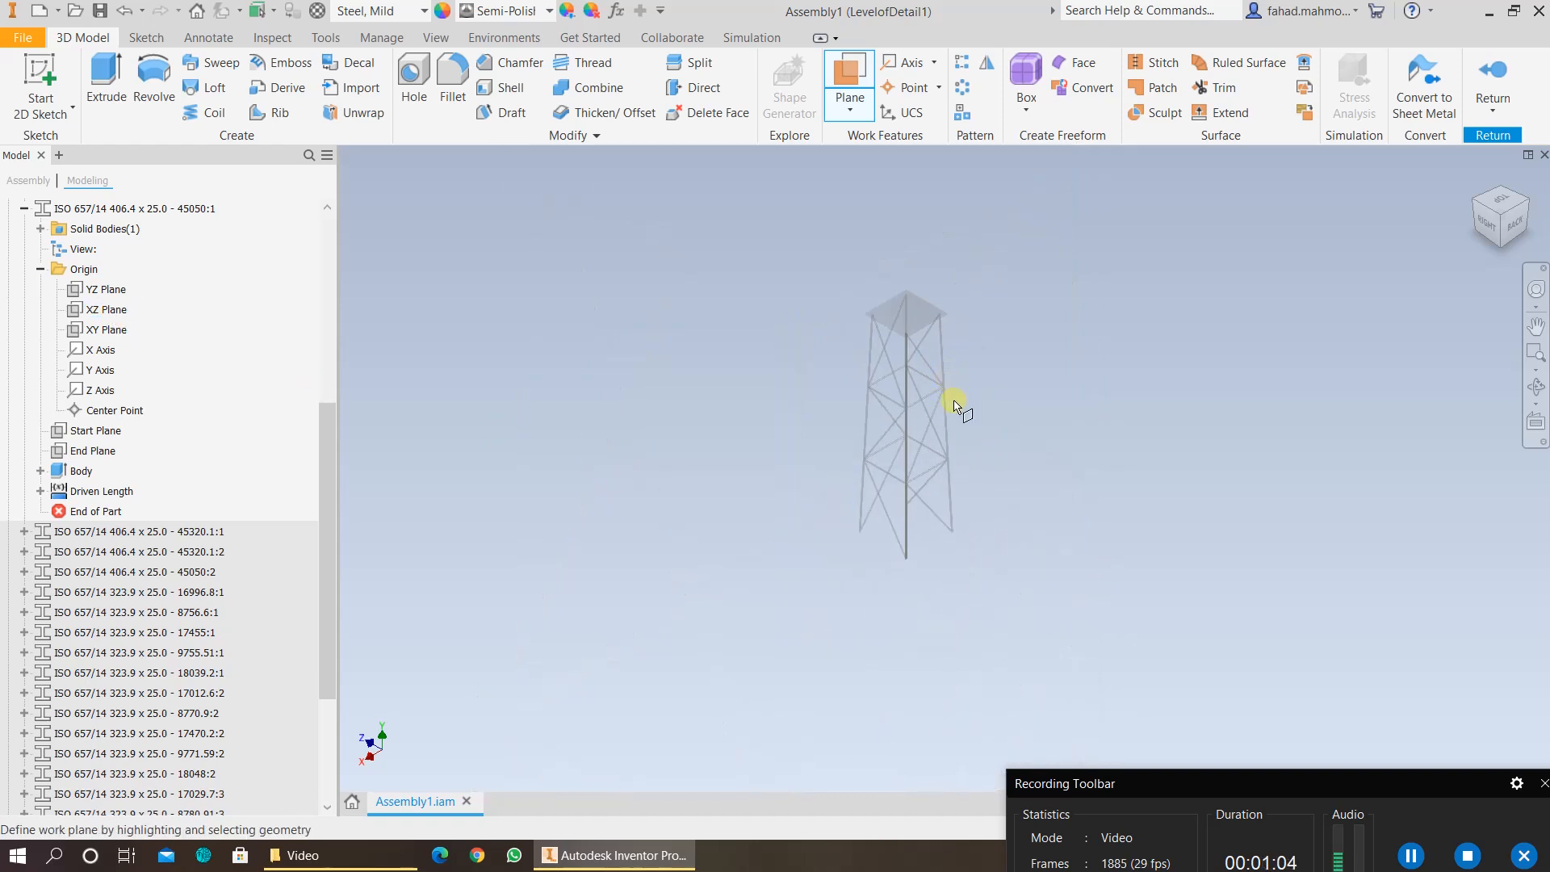
pyautogui.scroll(-6, 915, 447)
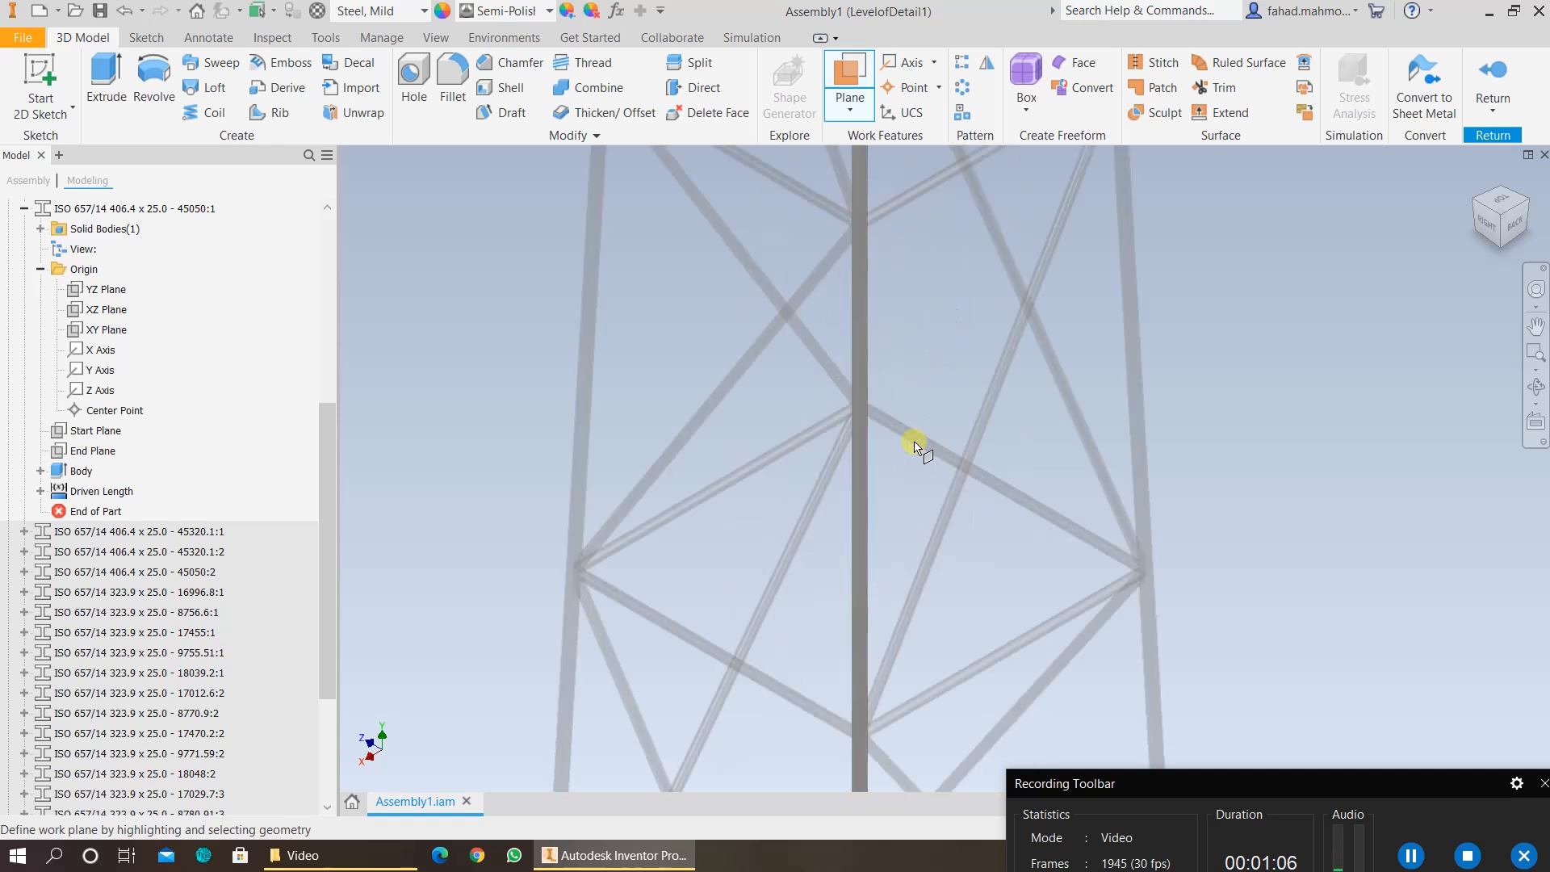
pyautogui.click(110, 311)
pyautogui.scroll(5, 888, 412)
pyautogui.moveTo(982, 398); pyautogui.dragTo(928, 485, button='middle')
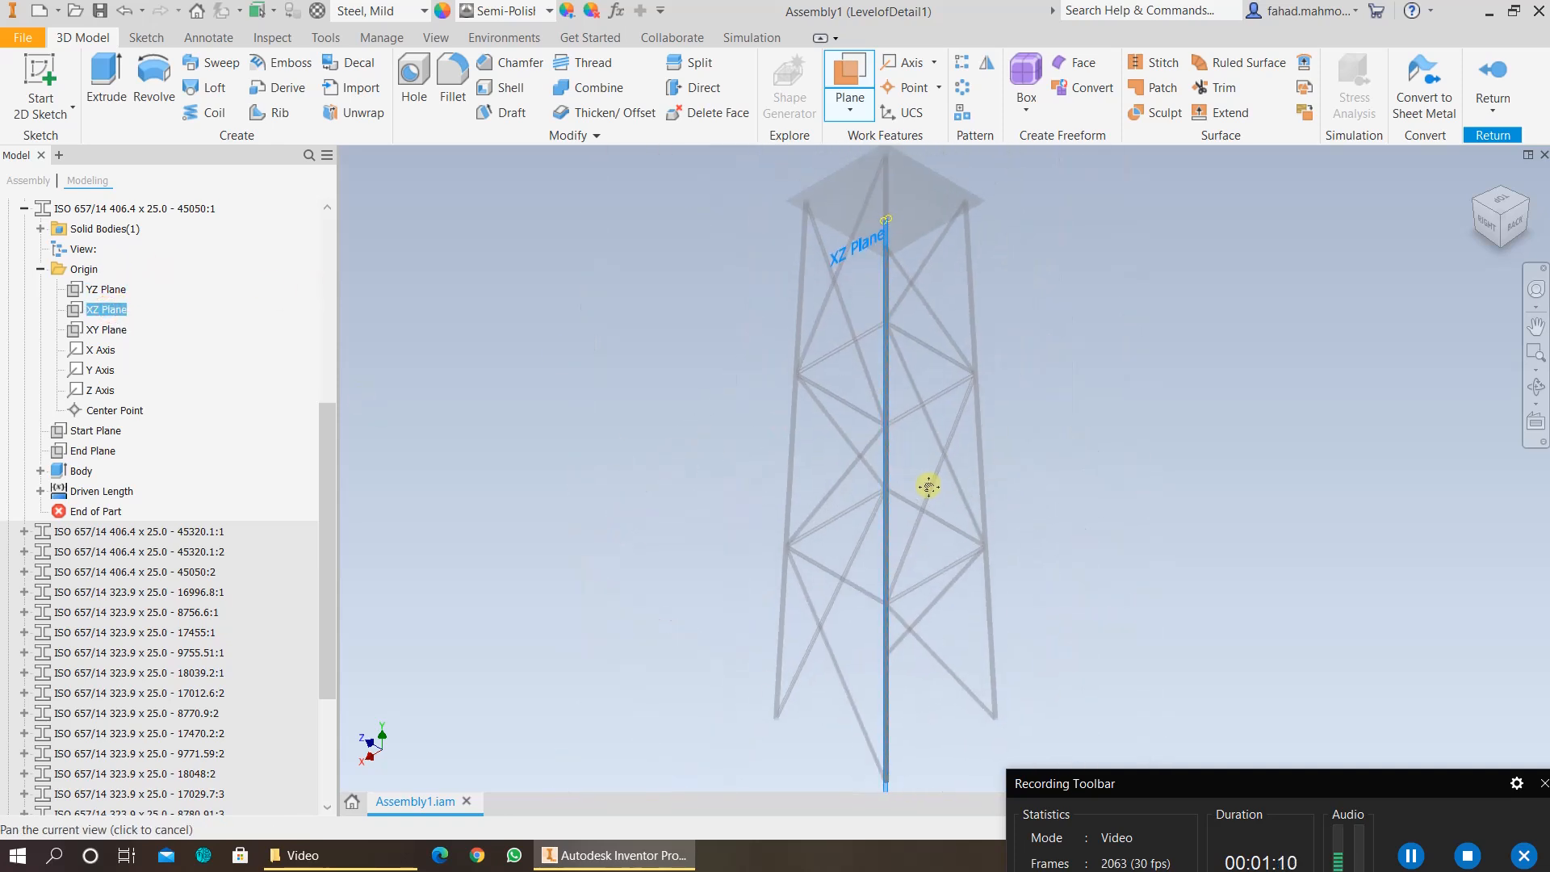
pyautogui.scroll(3, 1344, 384)
pyautogui.moveTo(1346, 387); pyautogui.dragTo(1255, 361, button='middle')
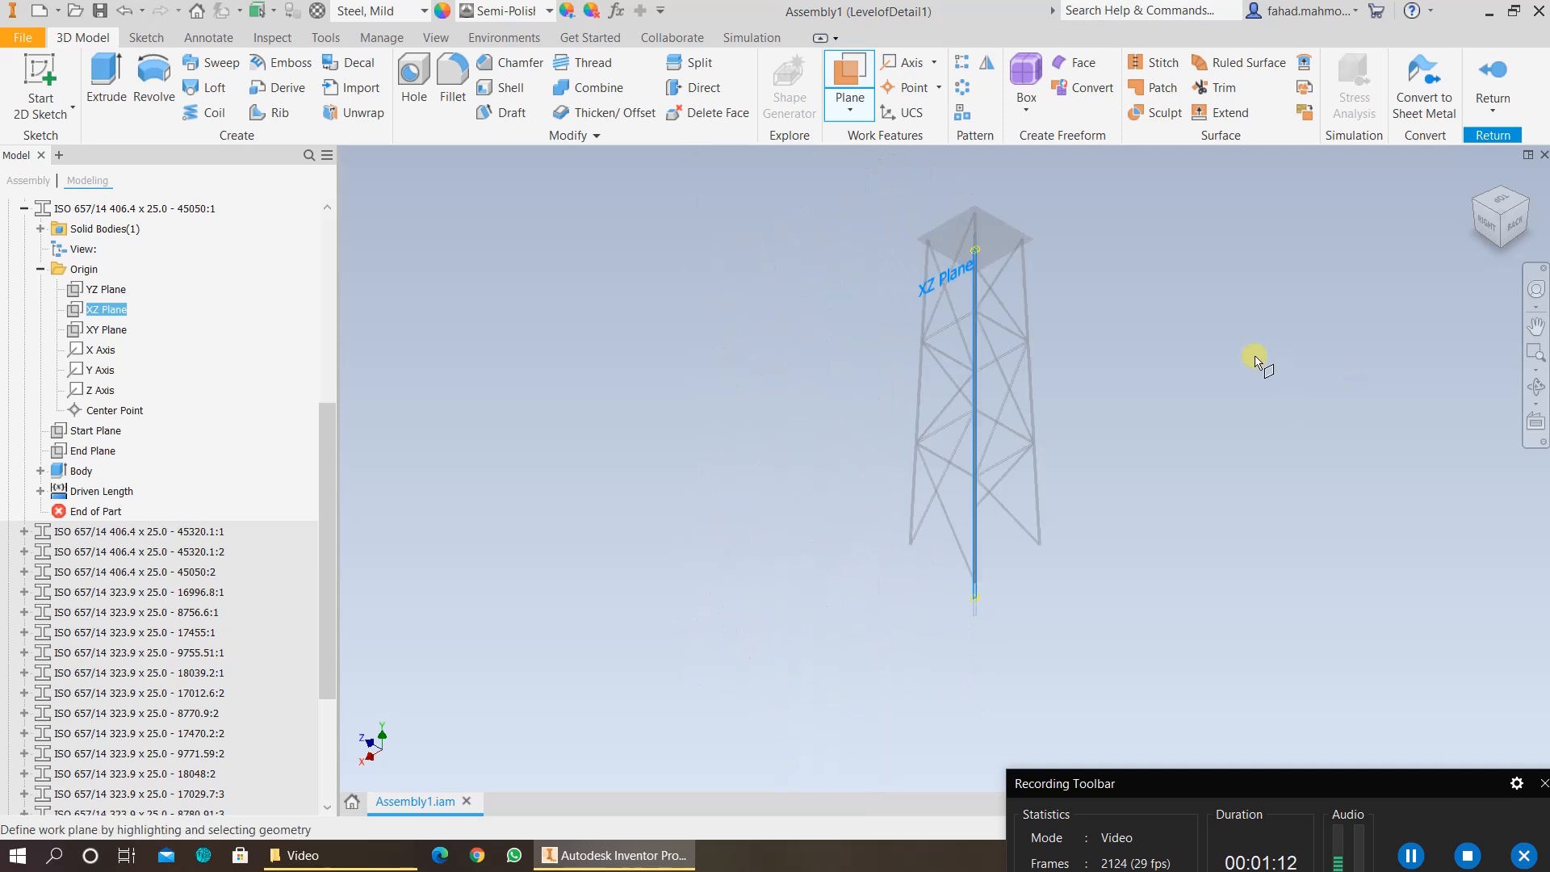
pyautogui.scroll(-5, 979, 268)
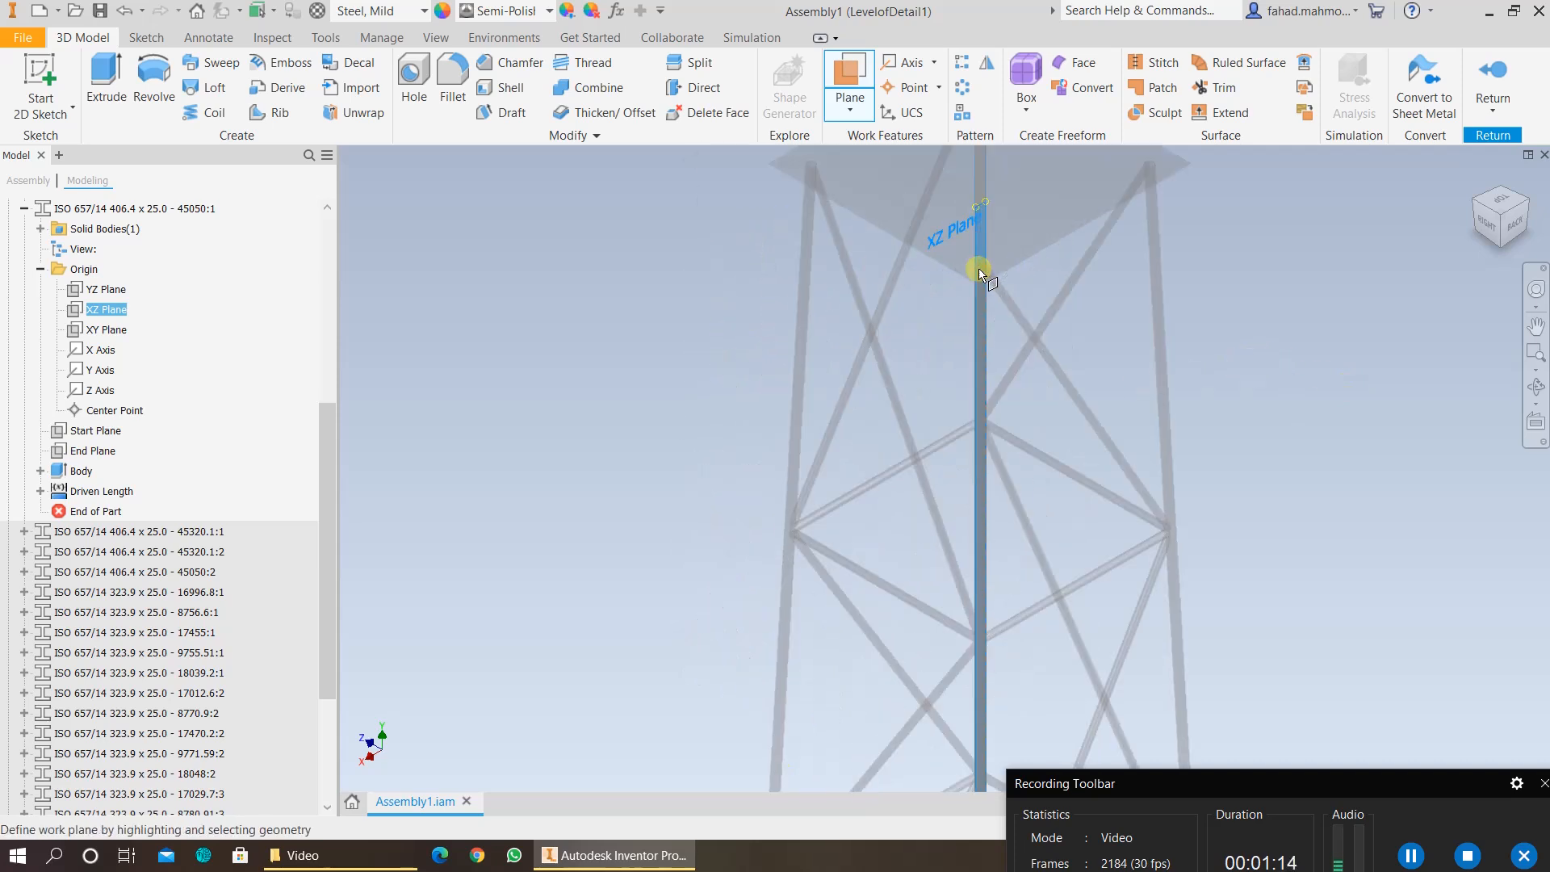
pyautogui.scroll(-3, 978, 269)
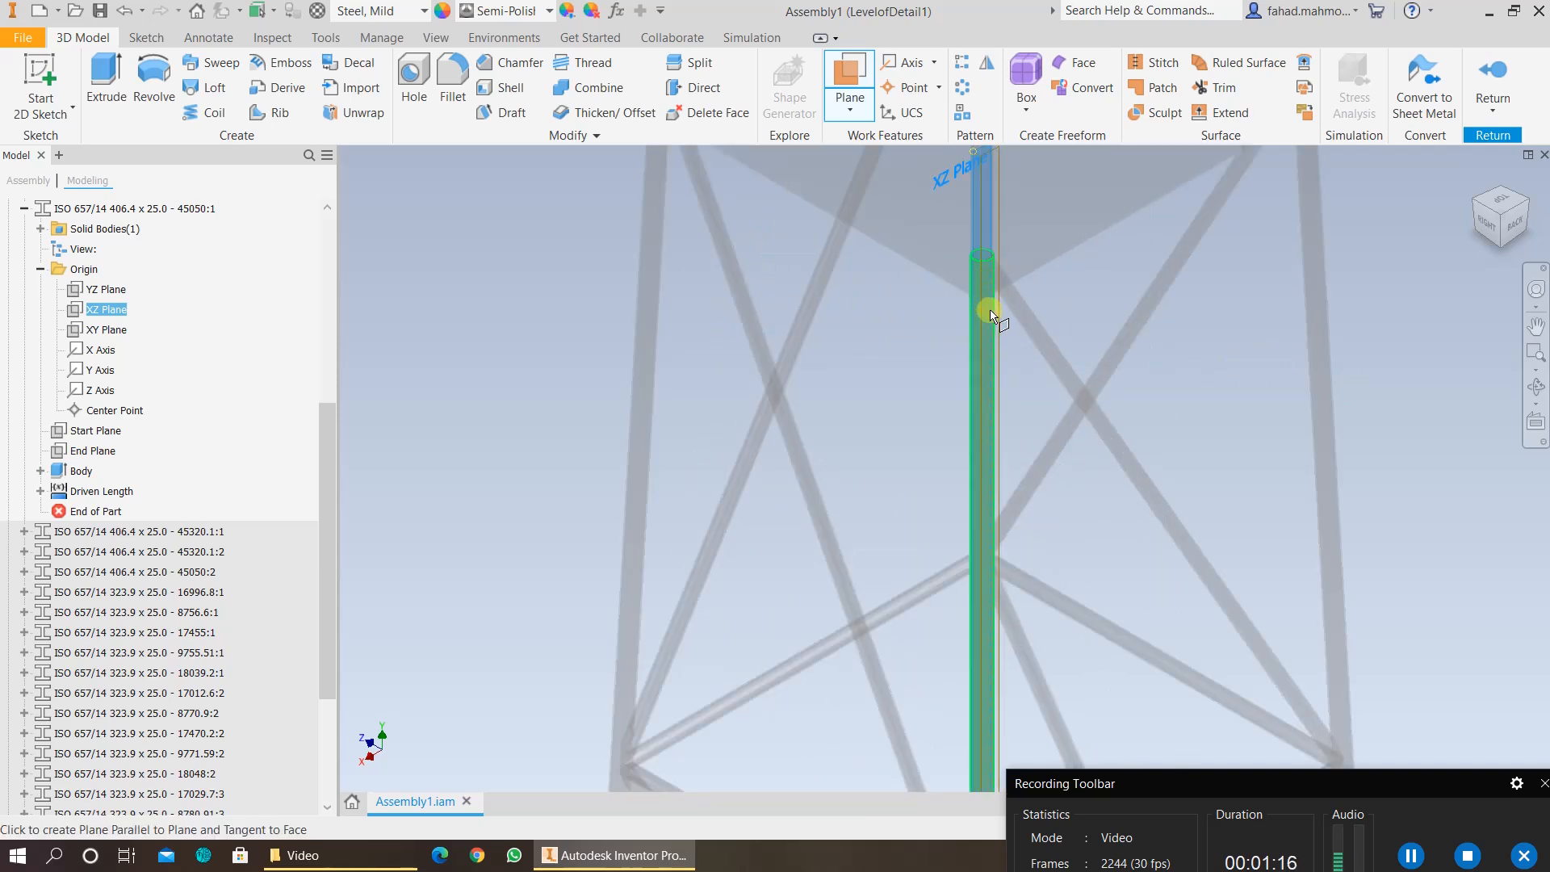
pyautogui.moveTo(1052, 503); pyautogui.dragTo(977, 319, button='middle')
pyautogui.scroll(5, 979, 323)
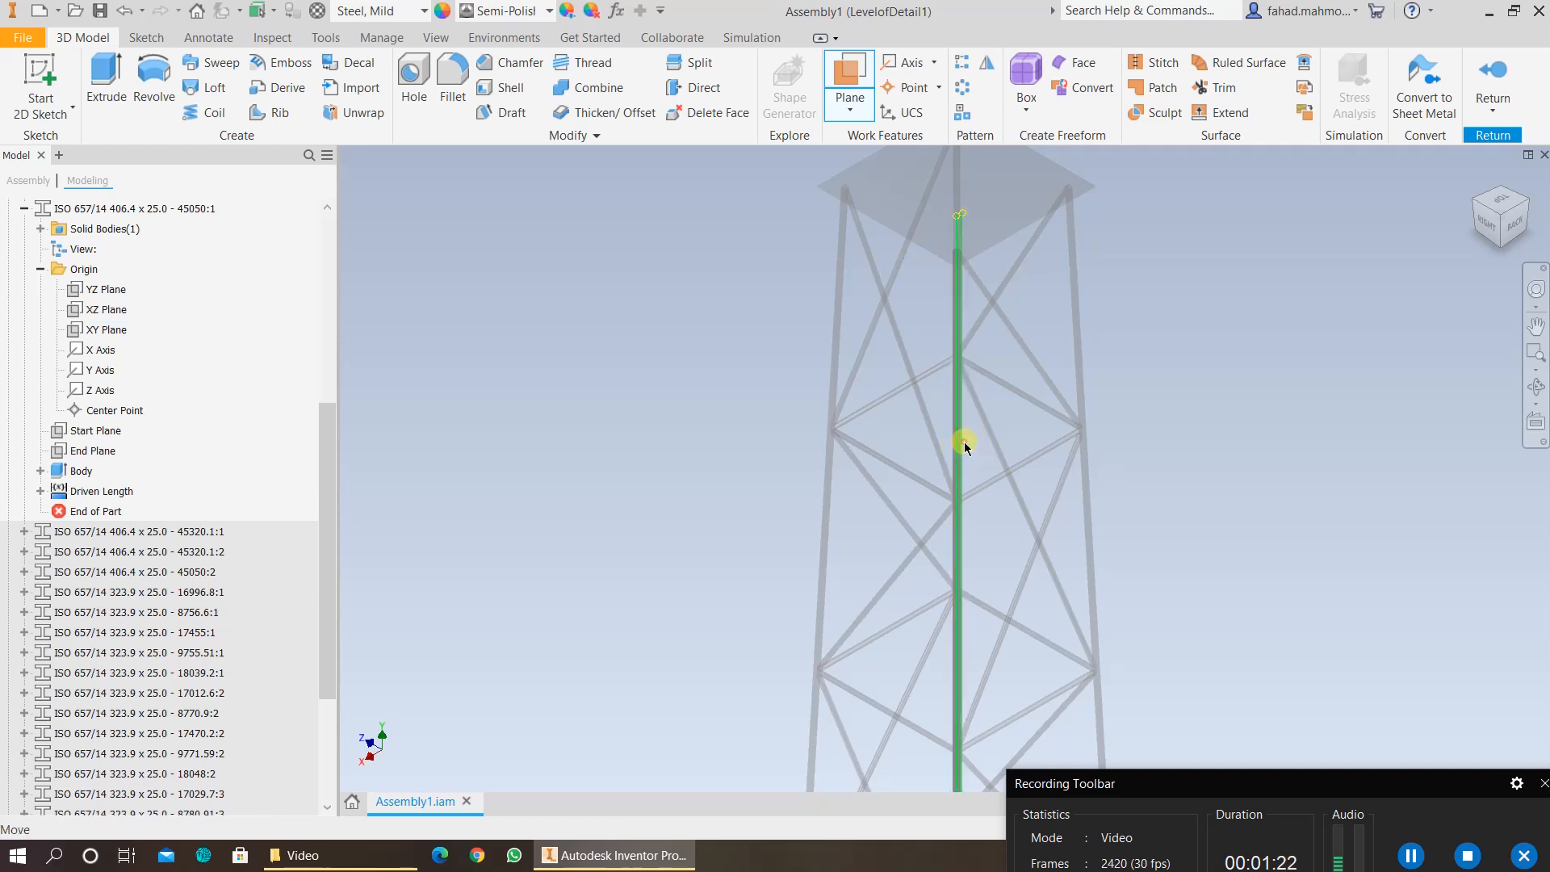
pyautogui.click(965, 442)
# Step: Start a 2D sketch on the work plane tangent to the corner leg
pyautogui.moveTo(1165, 474); pyautogui.dragTo(993, 260, button='middle')
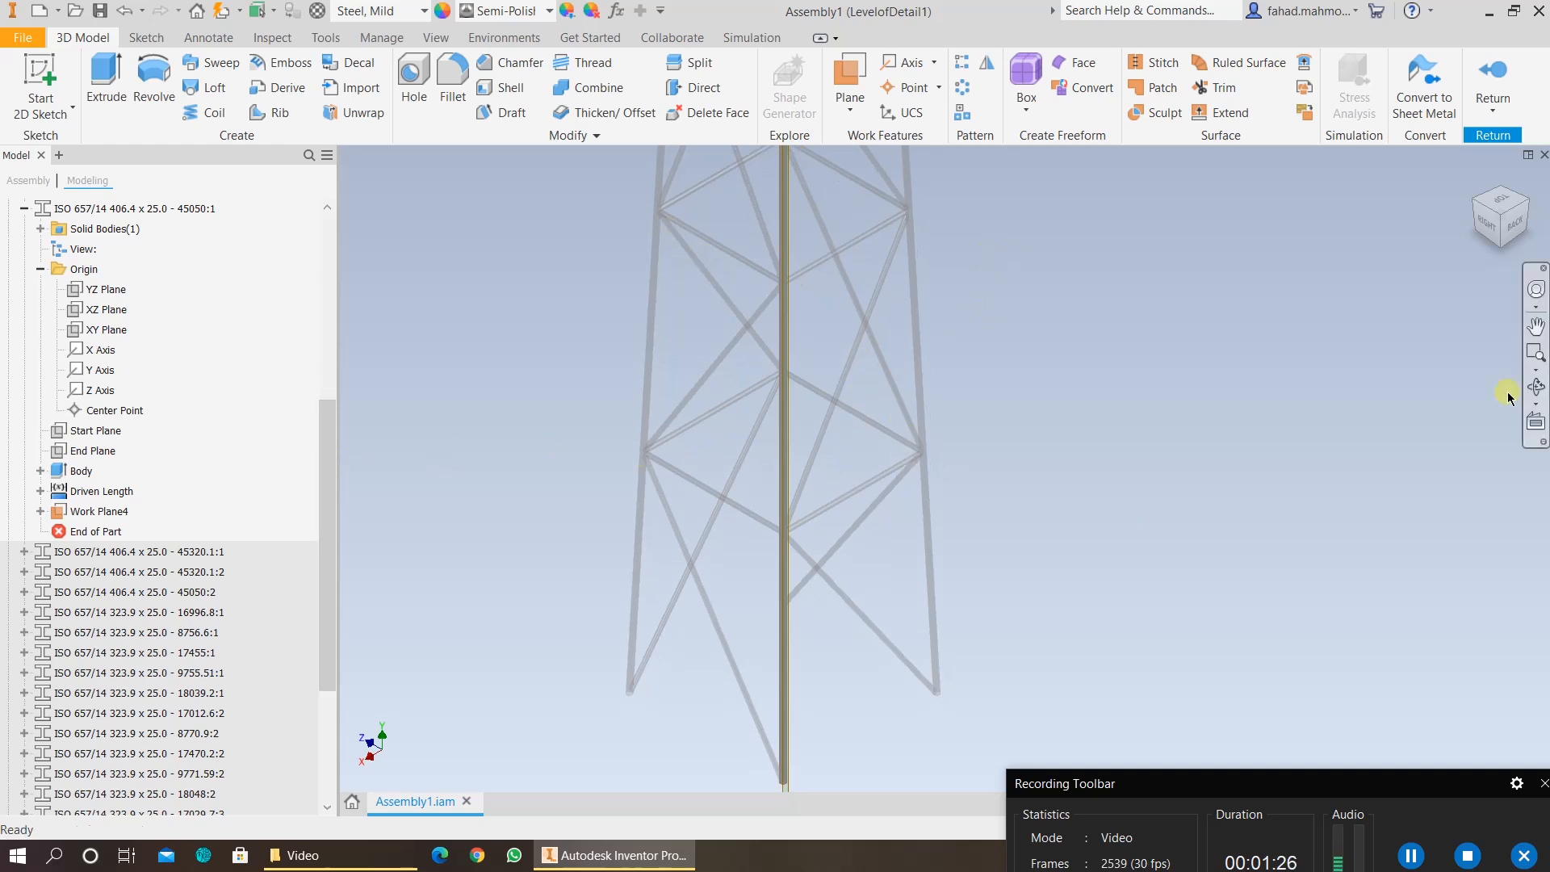
pyautogui.click(1489, 224)
pyautogui.scroll(5, 1001, 355)
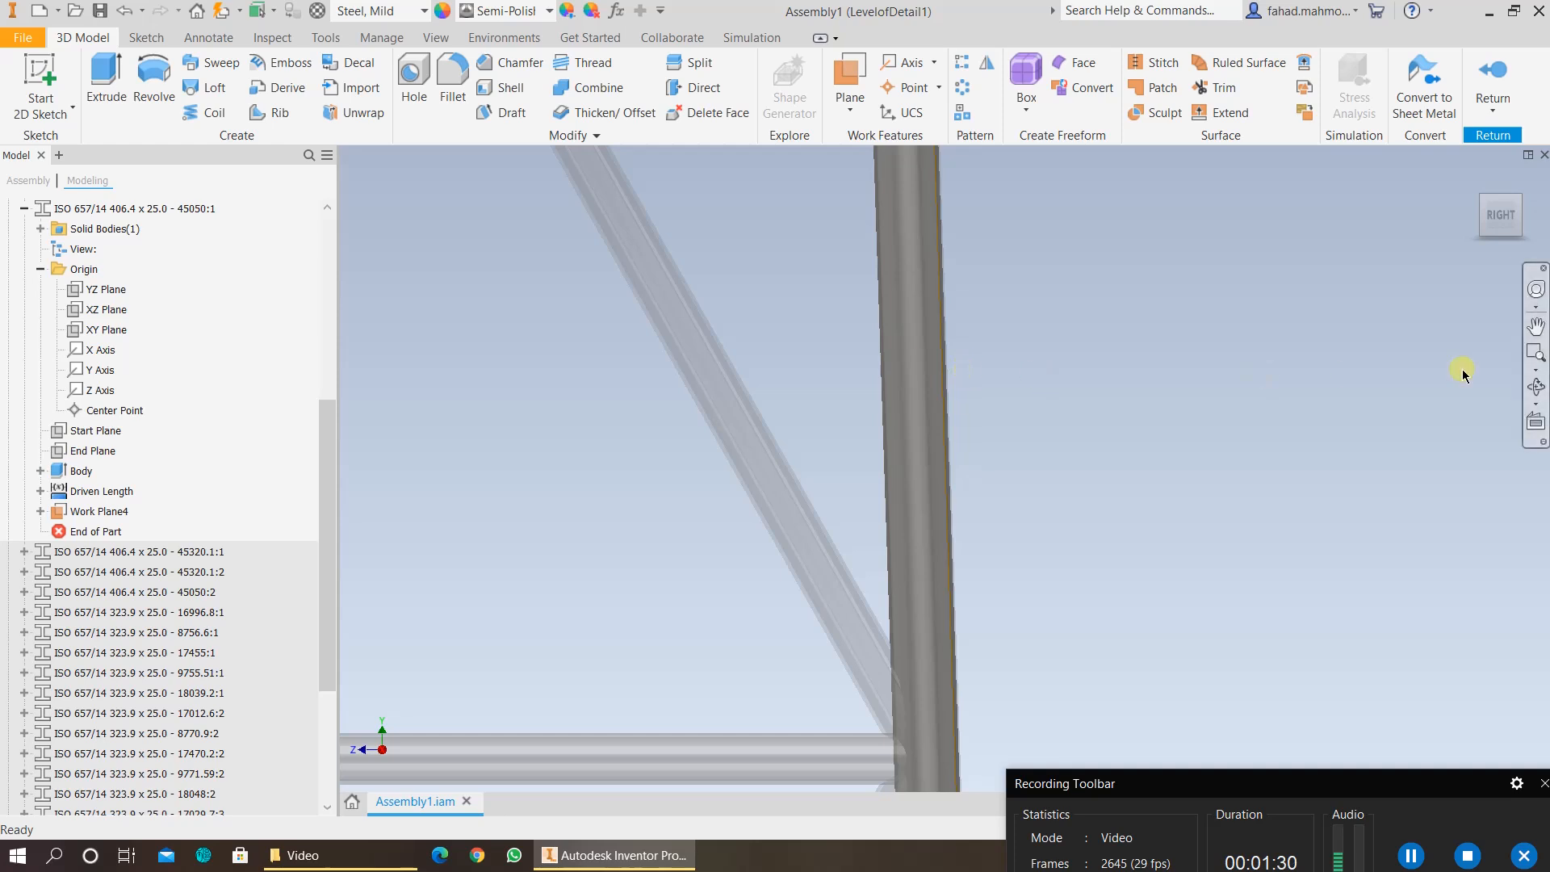
pyautogui.click(1536, 386)
pyautogui.moveTo(1100, 422); pyautogui.dragTo(1007, 433)
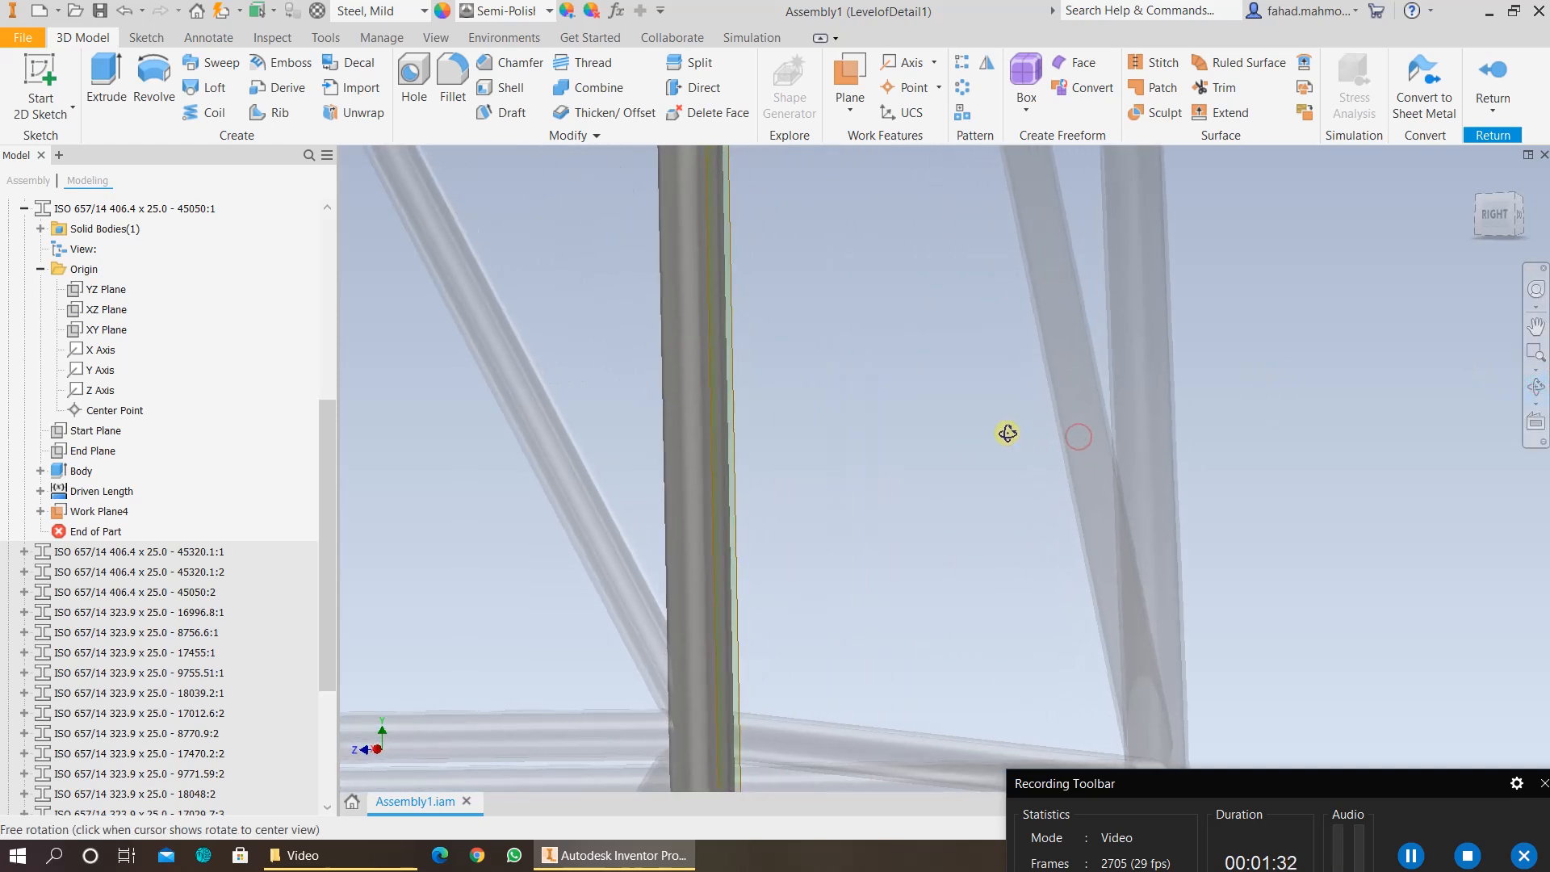
pyautogui.moveTo(680, 405); pyautogui.dragTo(986, 408)
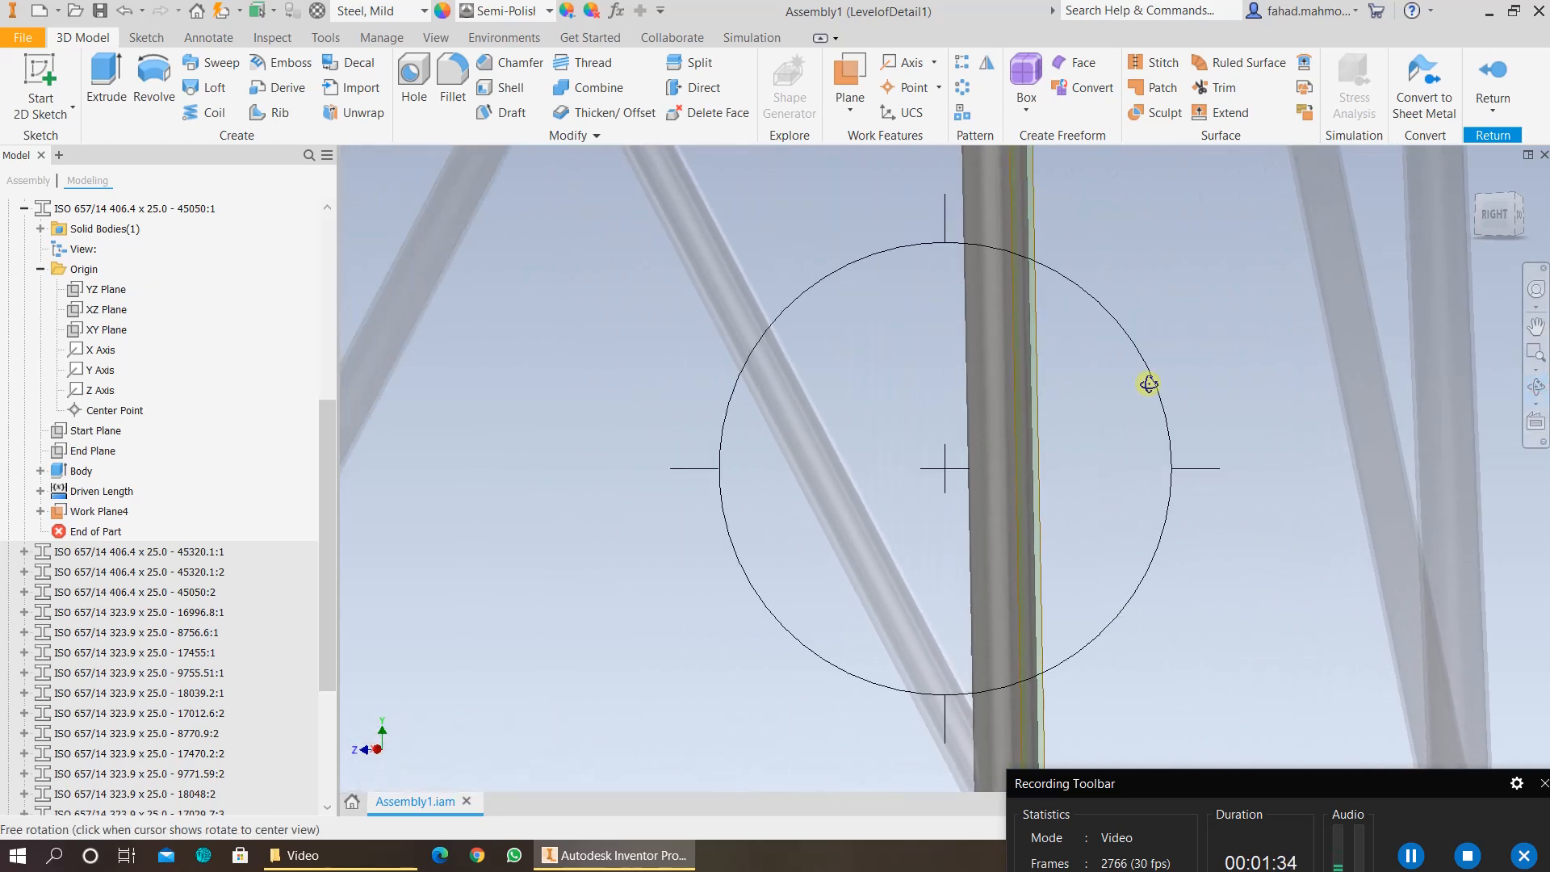
pyautogui.press('Escape')
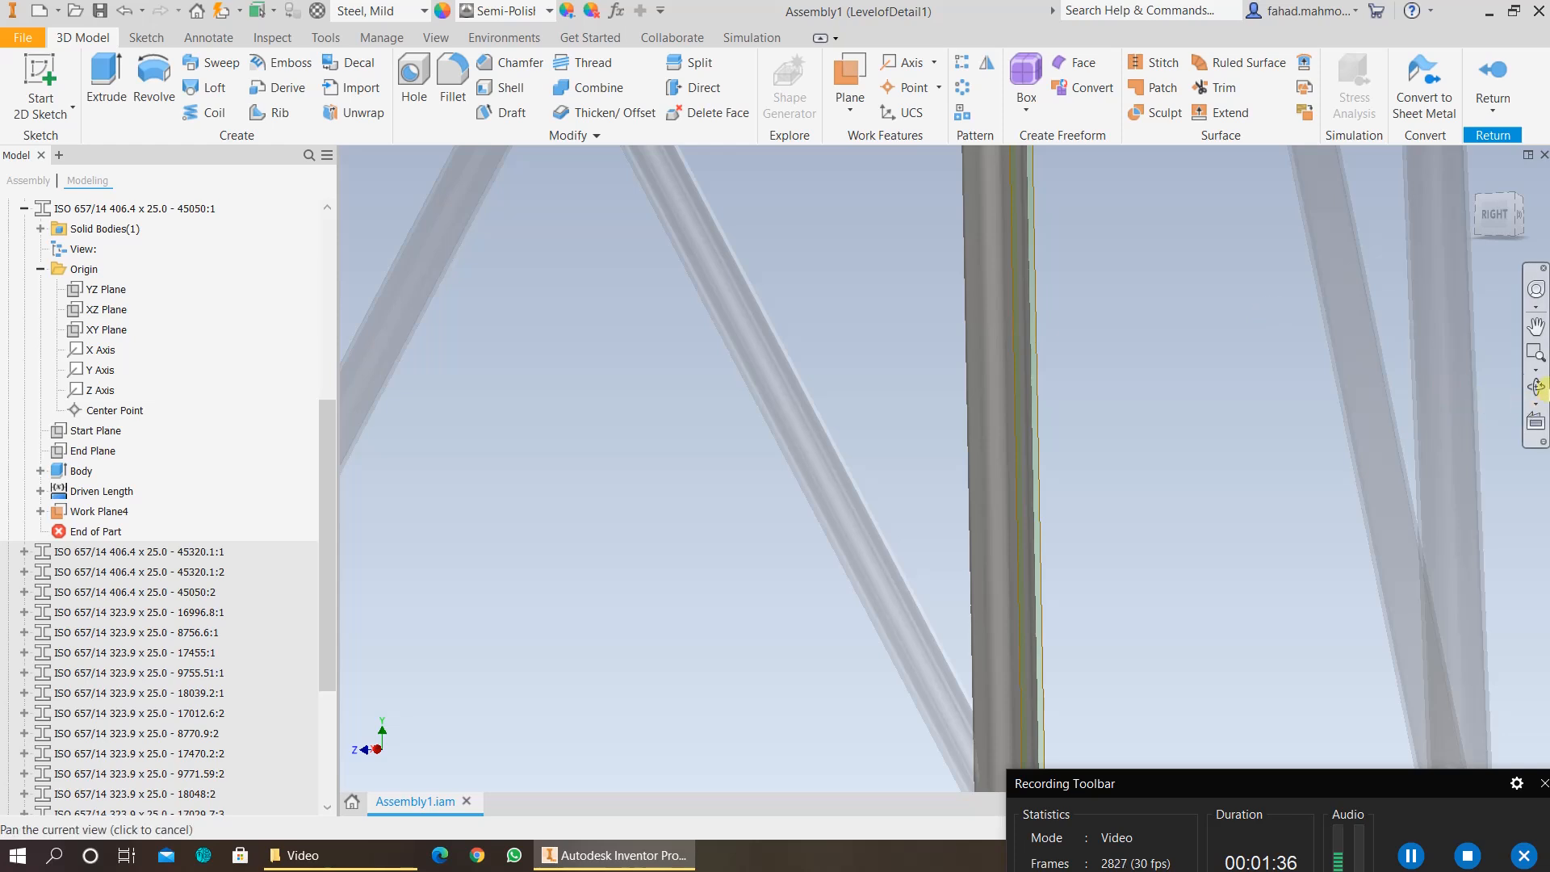
pyautogui.click(1536, 386)
pyautogui.moveTo(1186, 441); pyautogui.dragTo(803, 468)
pyautogui.press('Escape')
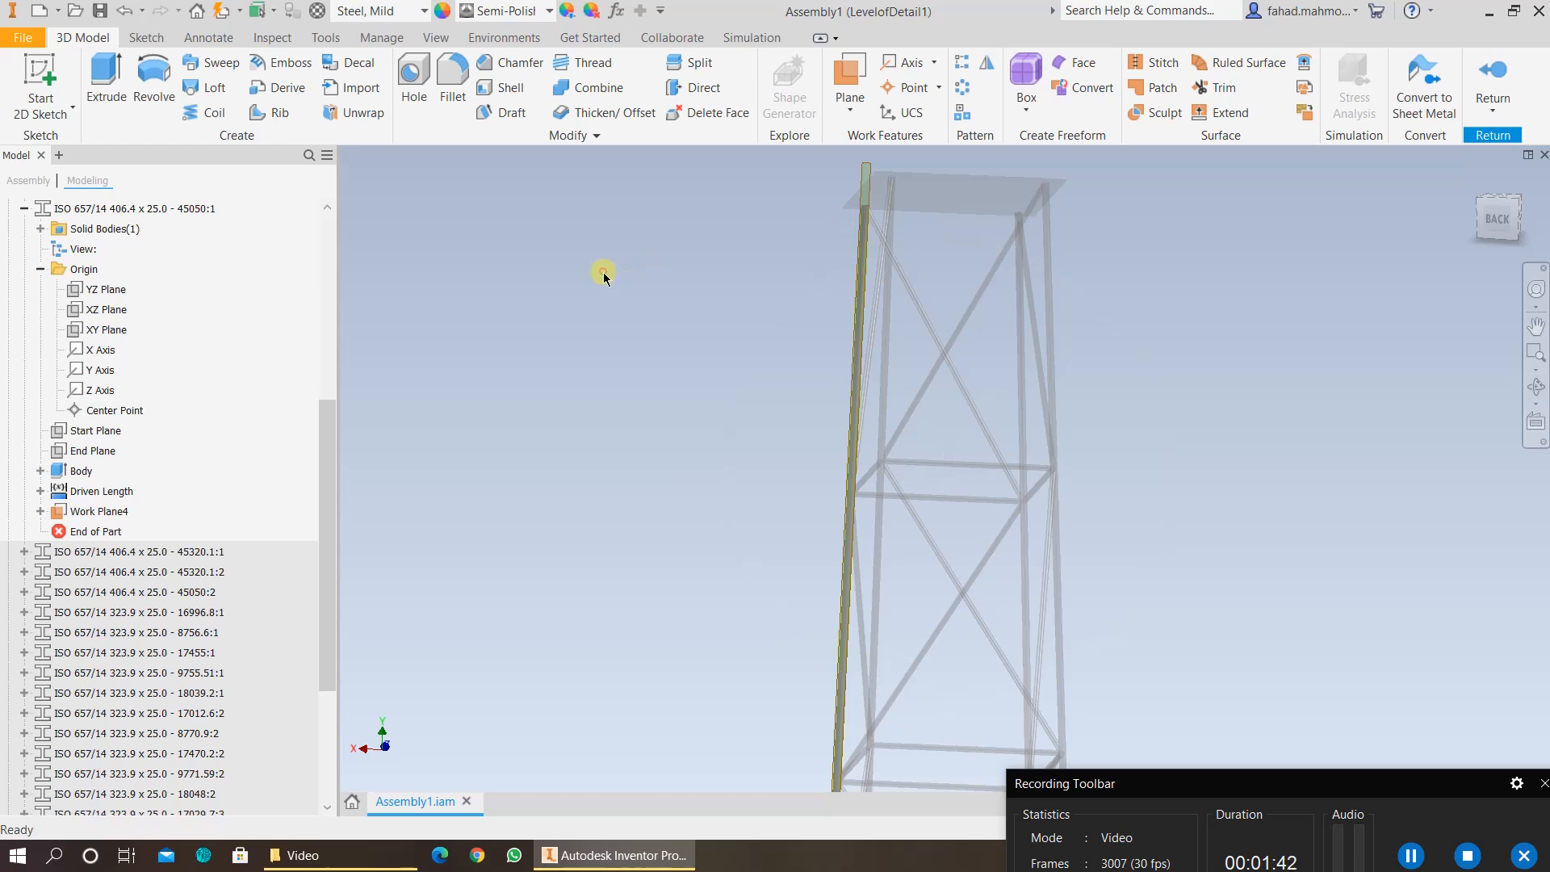
pyautogui.click(40, 81)
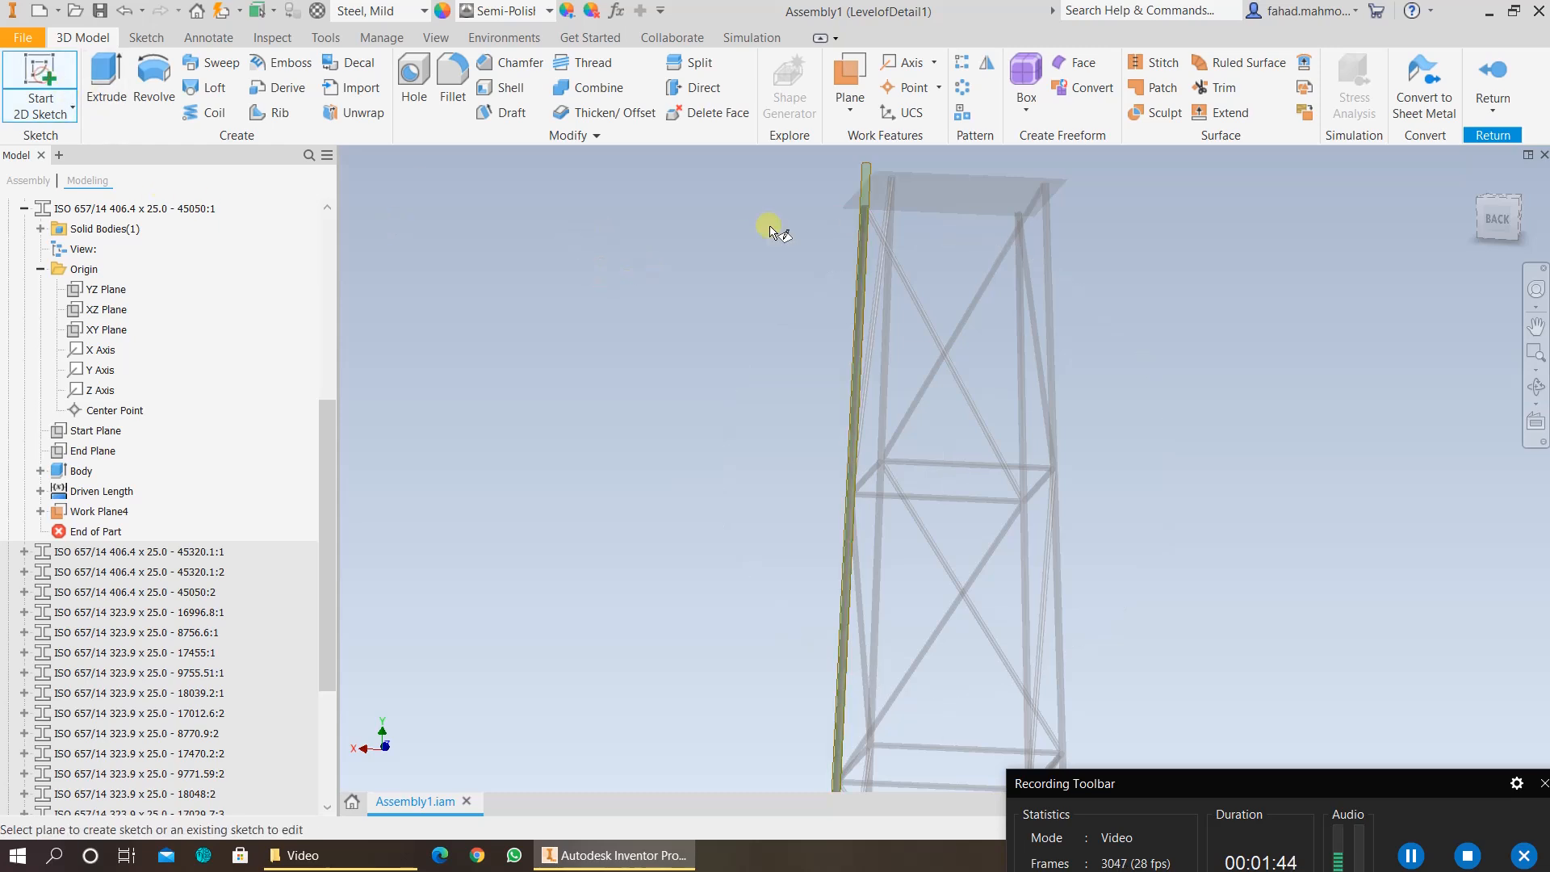
pyautogui.click(864, 184)
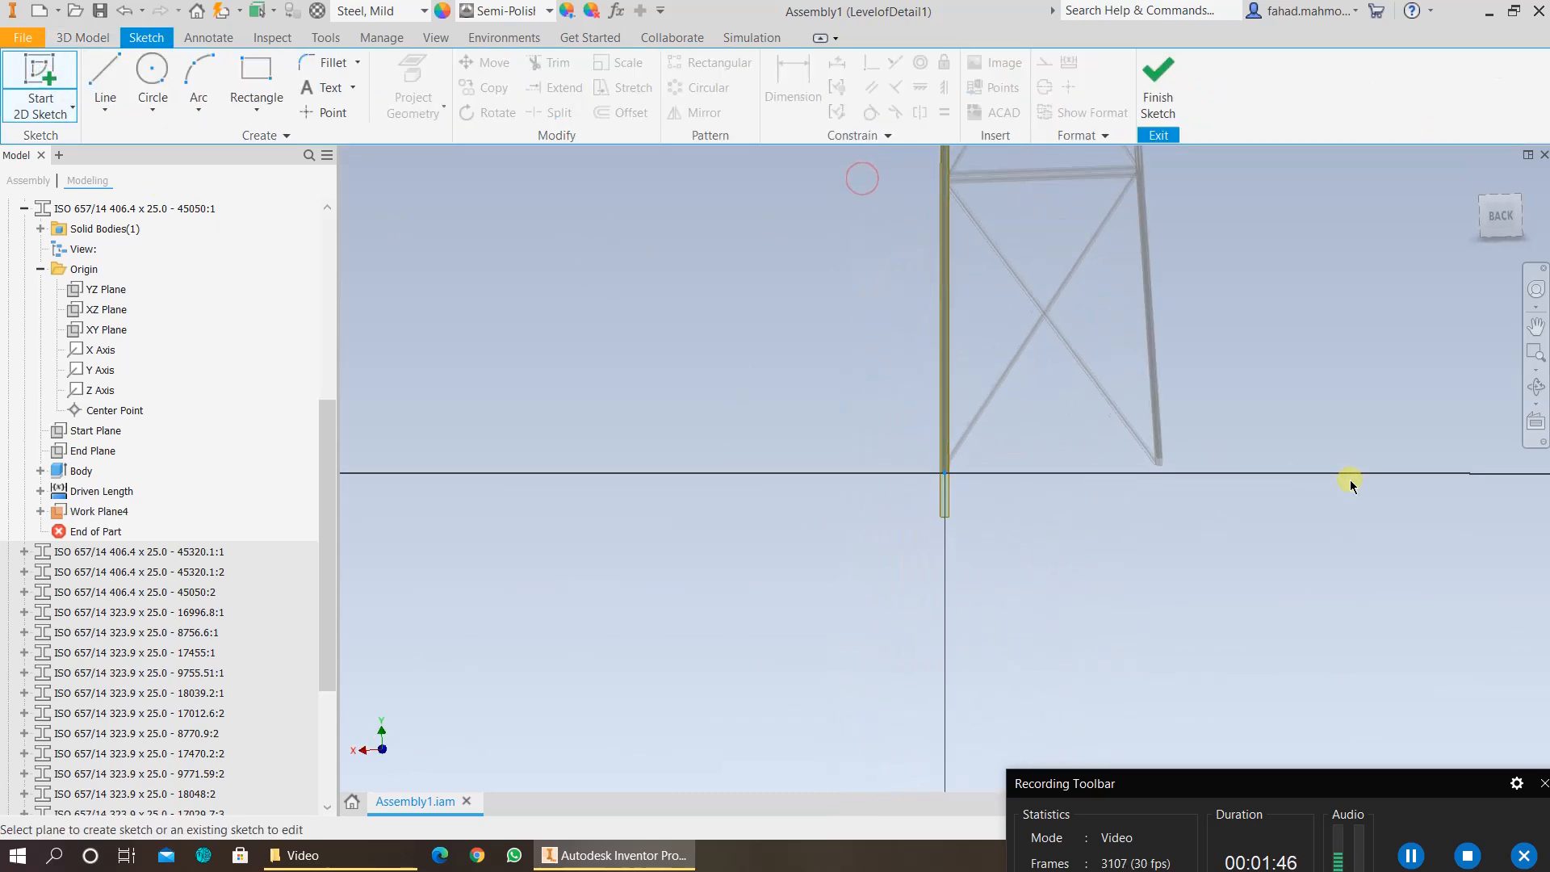
# Step: Sketch a two-point rectangle beside the leg's lower part, about 10461 mm wide and 30 m high
pyautogui.moveTo(986, 489); pyautogui.dragTo(780, 550)
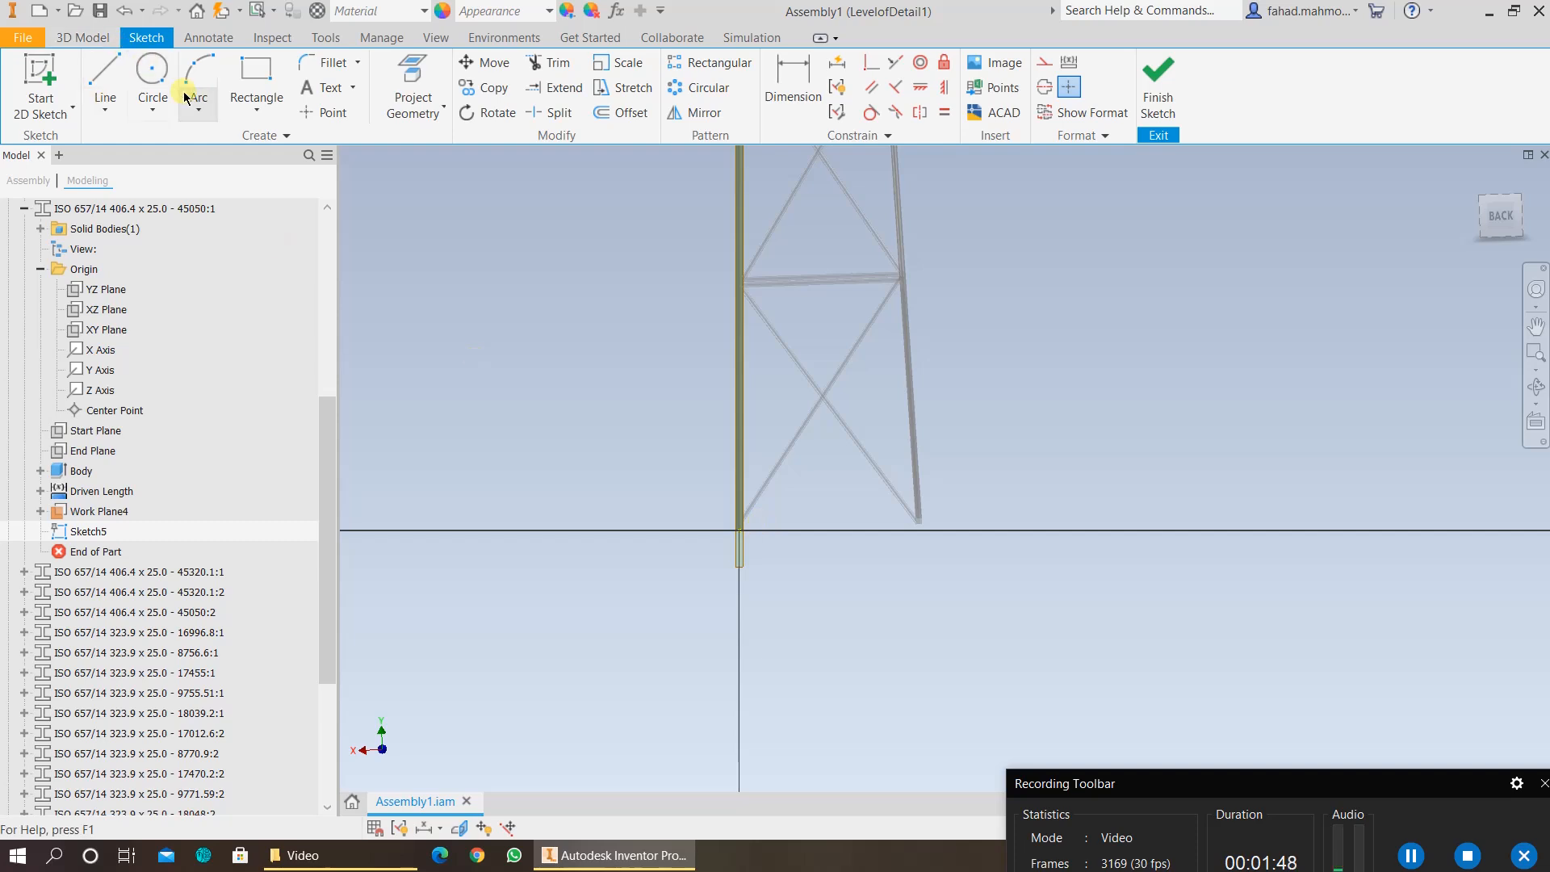
pyautogui.click(249, 116)
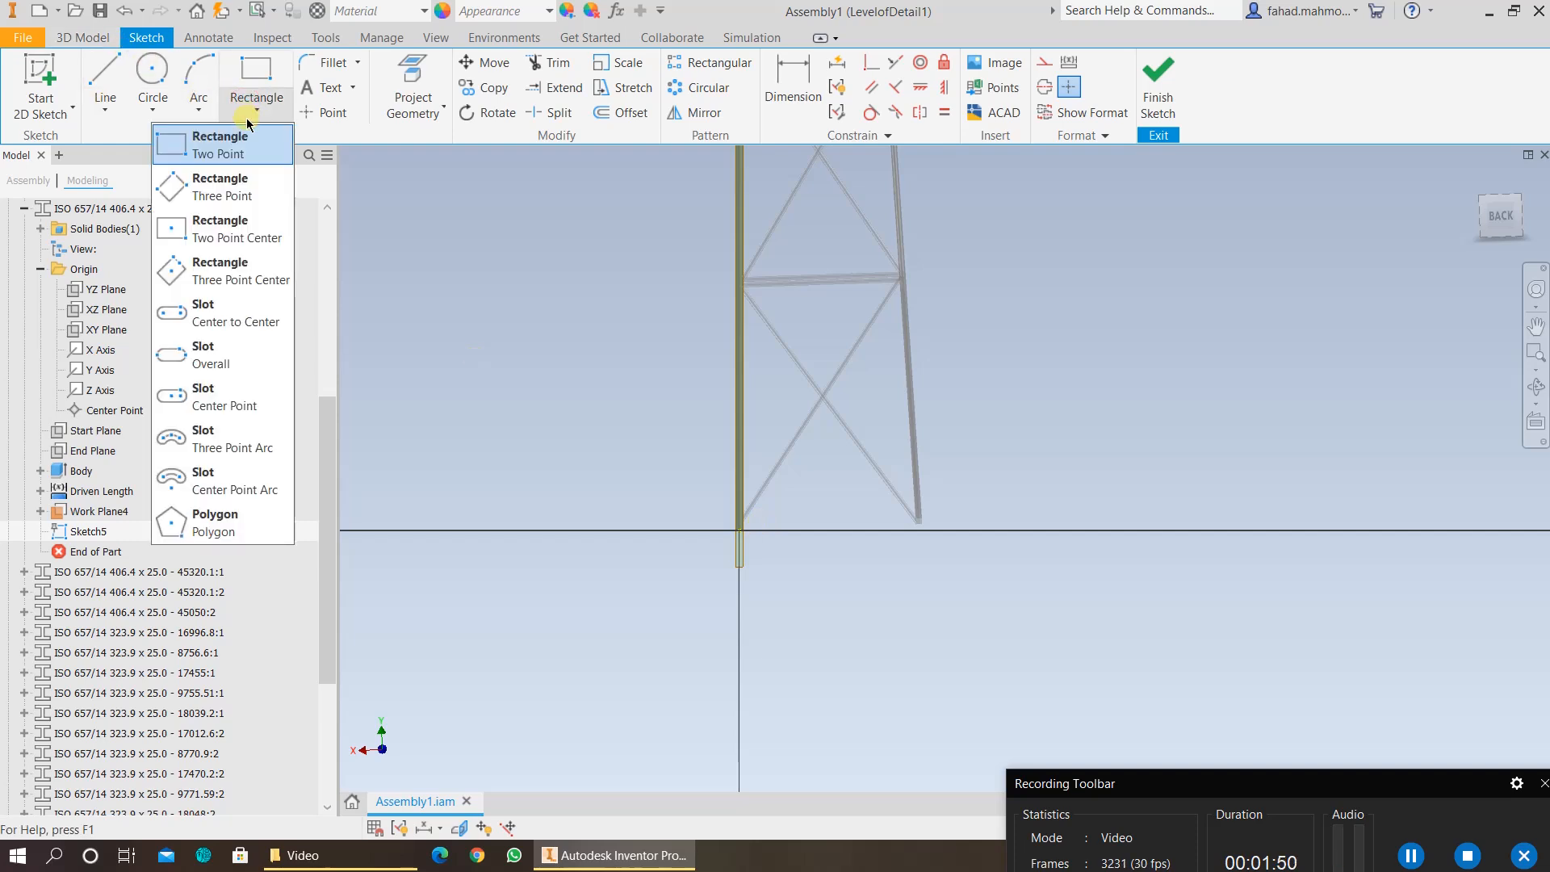
pyautogui.click(242, 139)
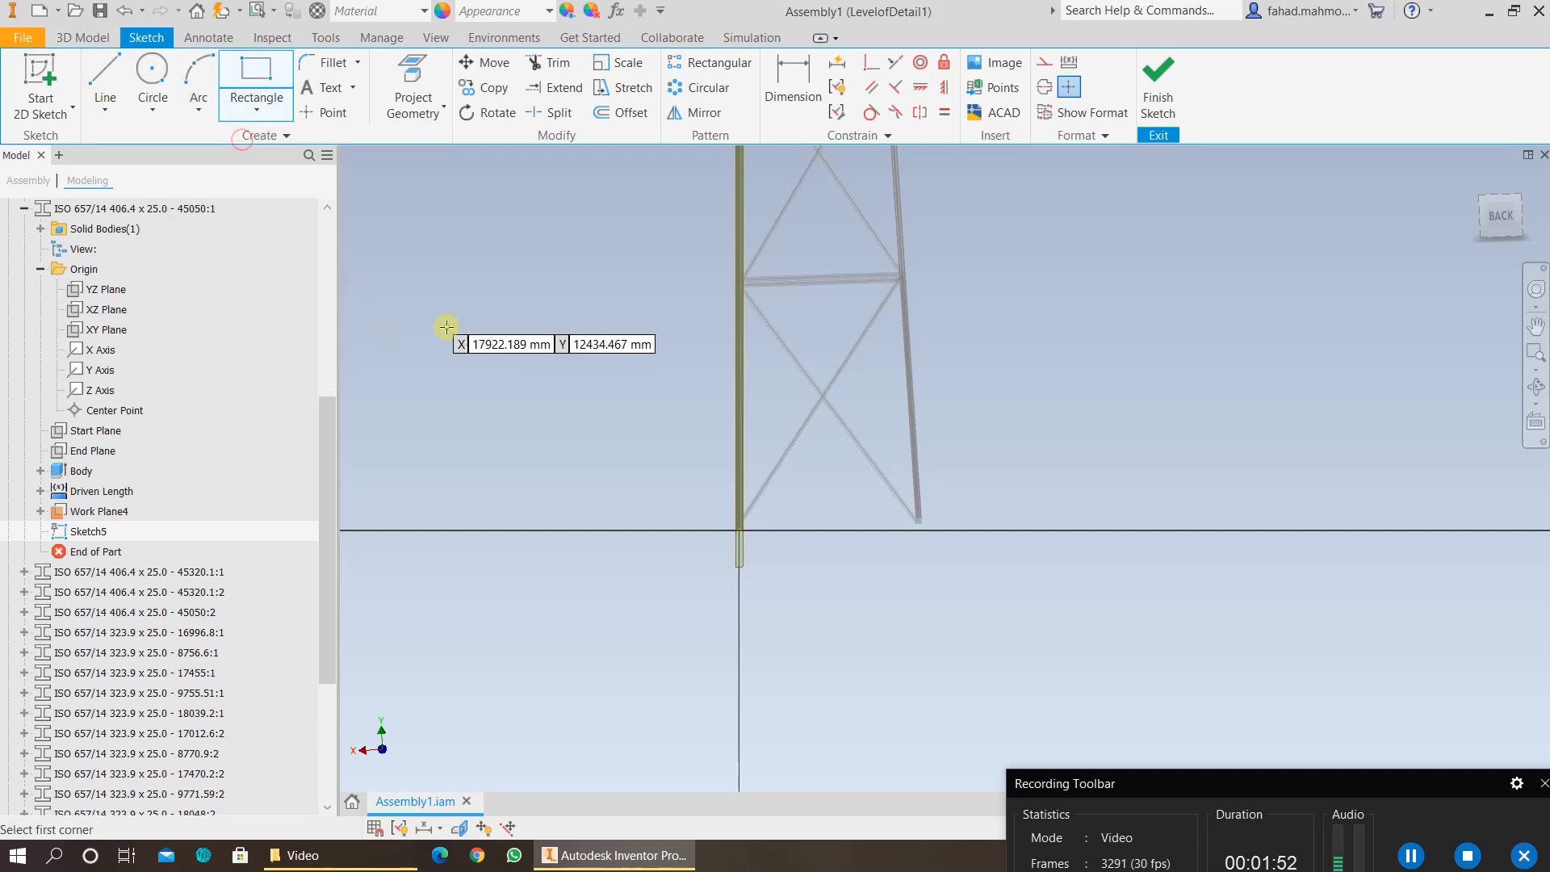
pyautogui.scroll(-3, 581, 414)
pyautogui.moveTo(581, 414); pyautogui.dragTo(791, 519, button='middle')
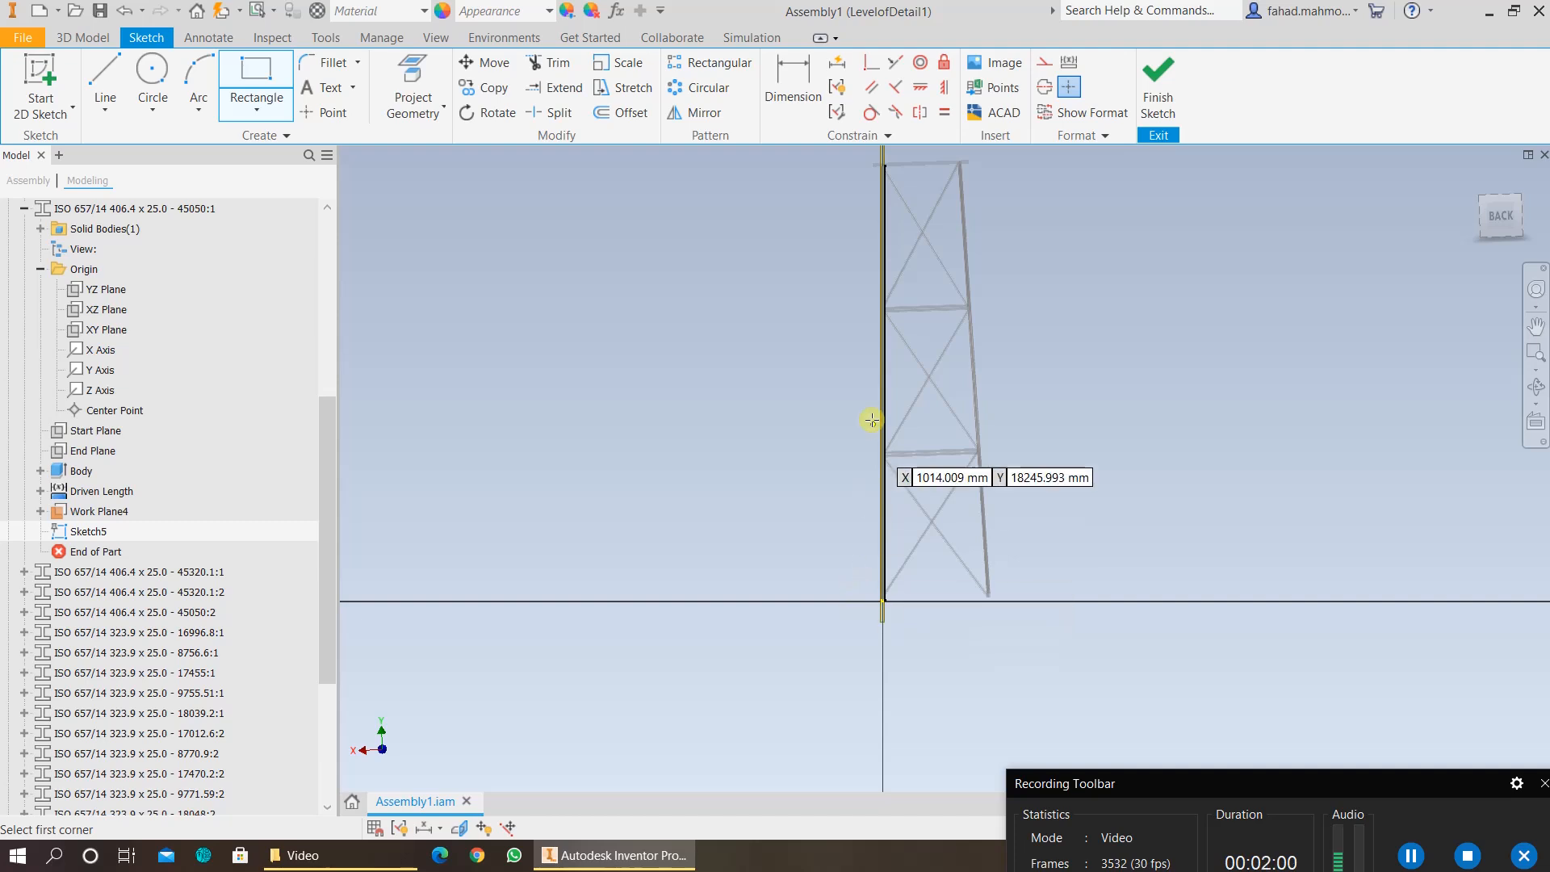
pyautogui.click(705, 594)
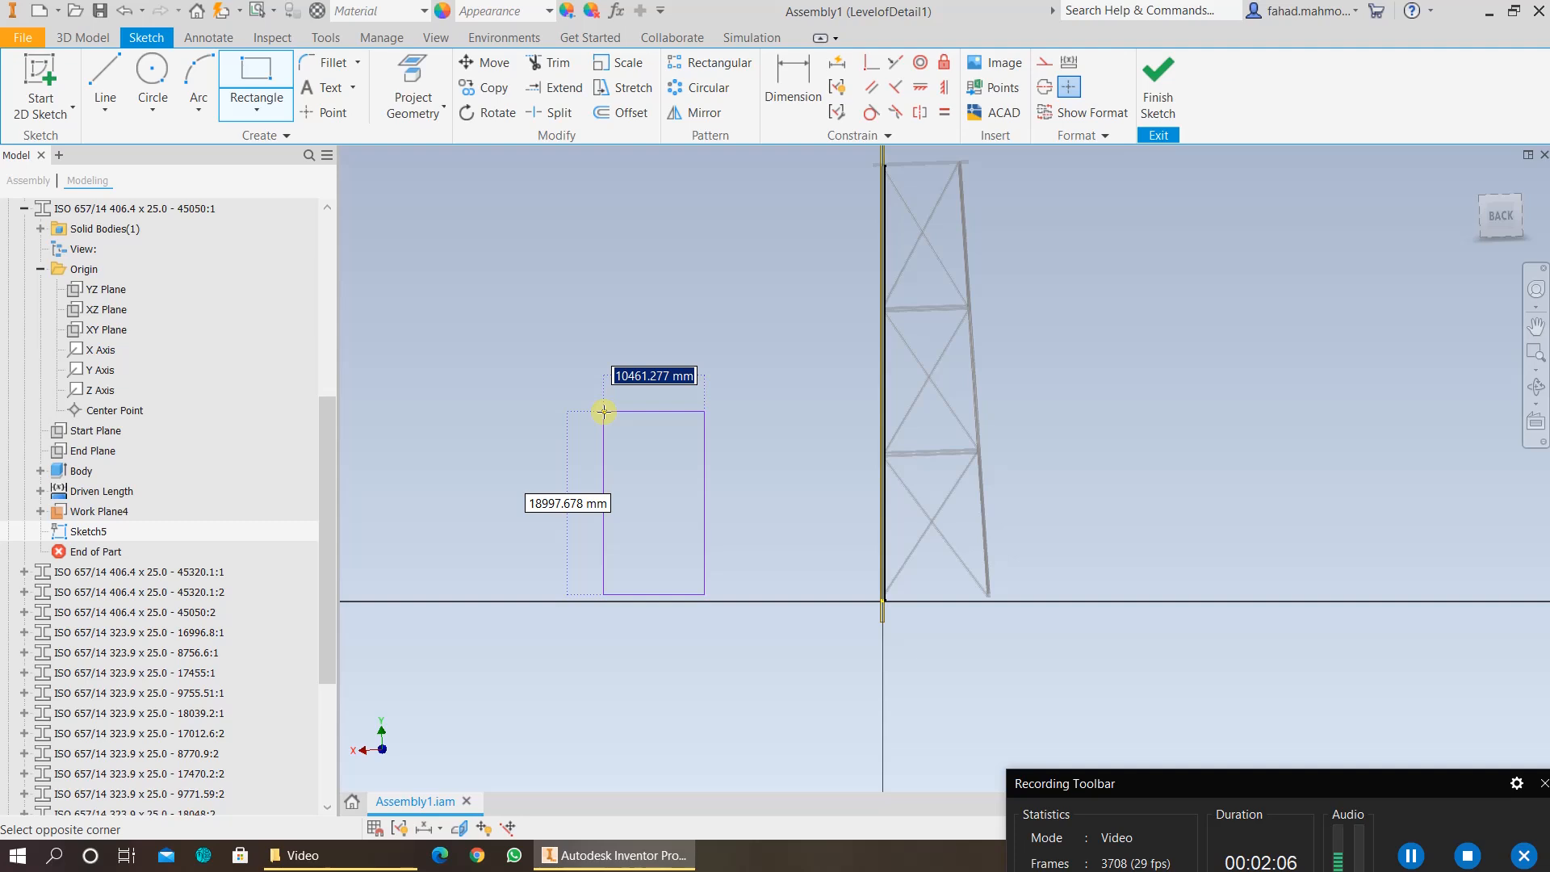
pyautogui.press('Tab')
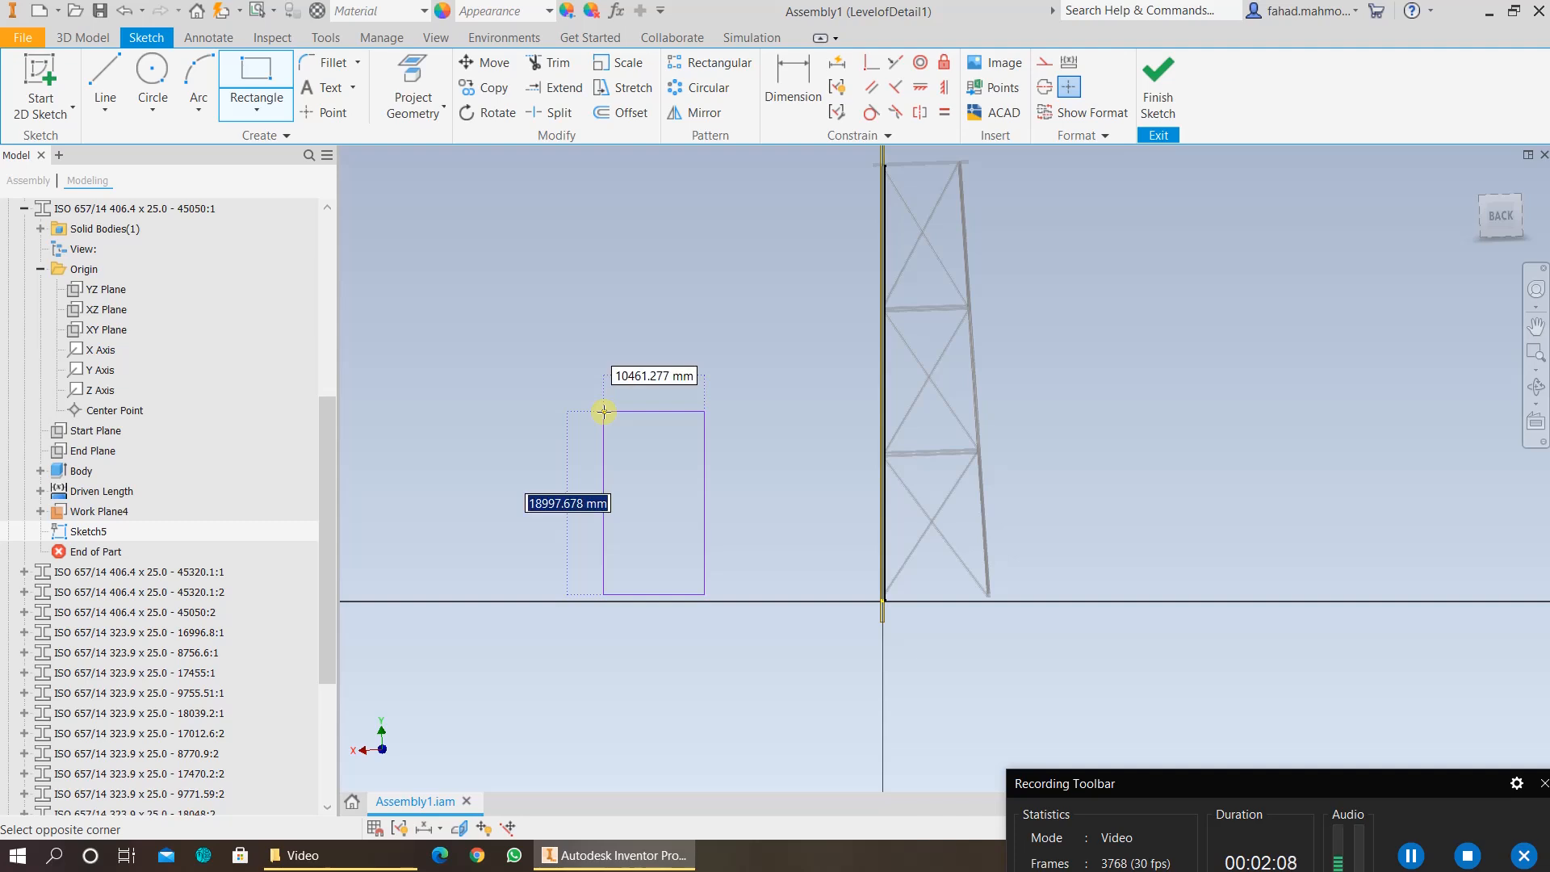
pyautogui.write('30')
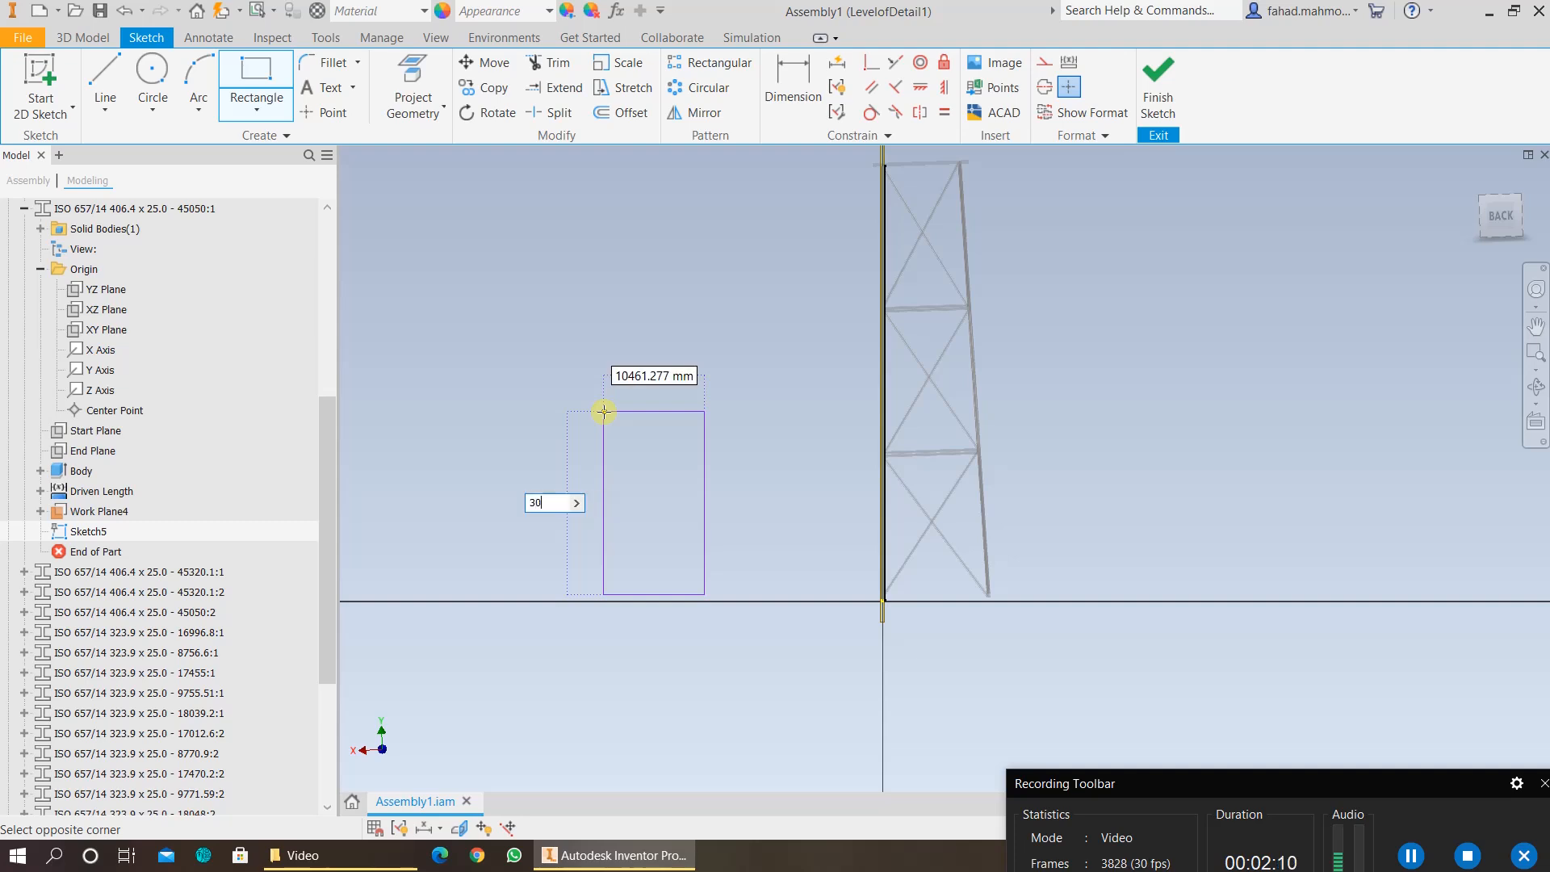
pyautogui.write('m')
pyautogui.press('Return')
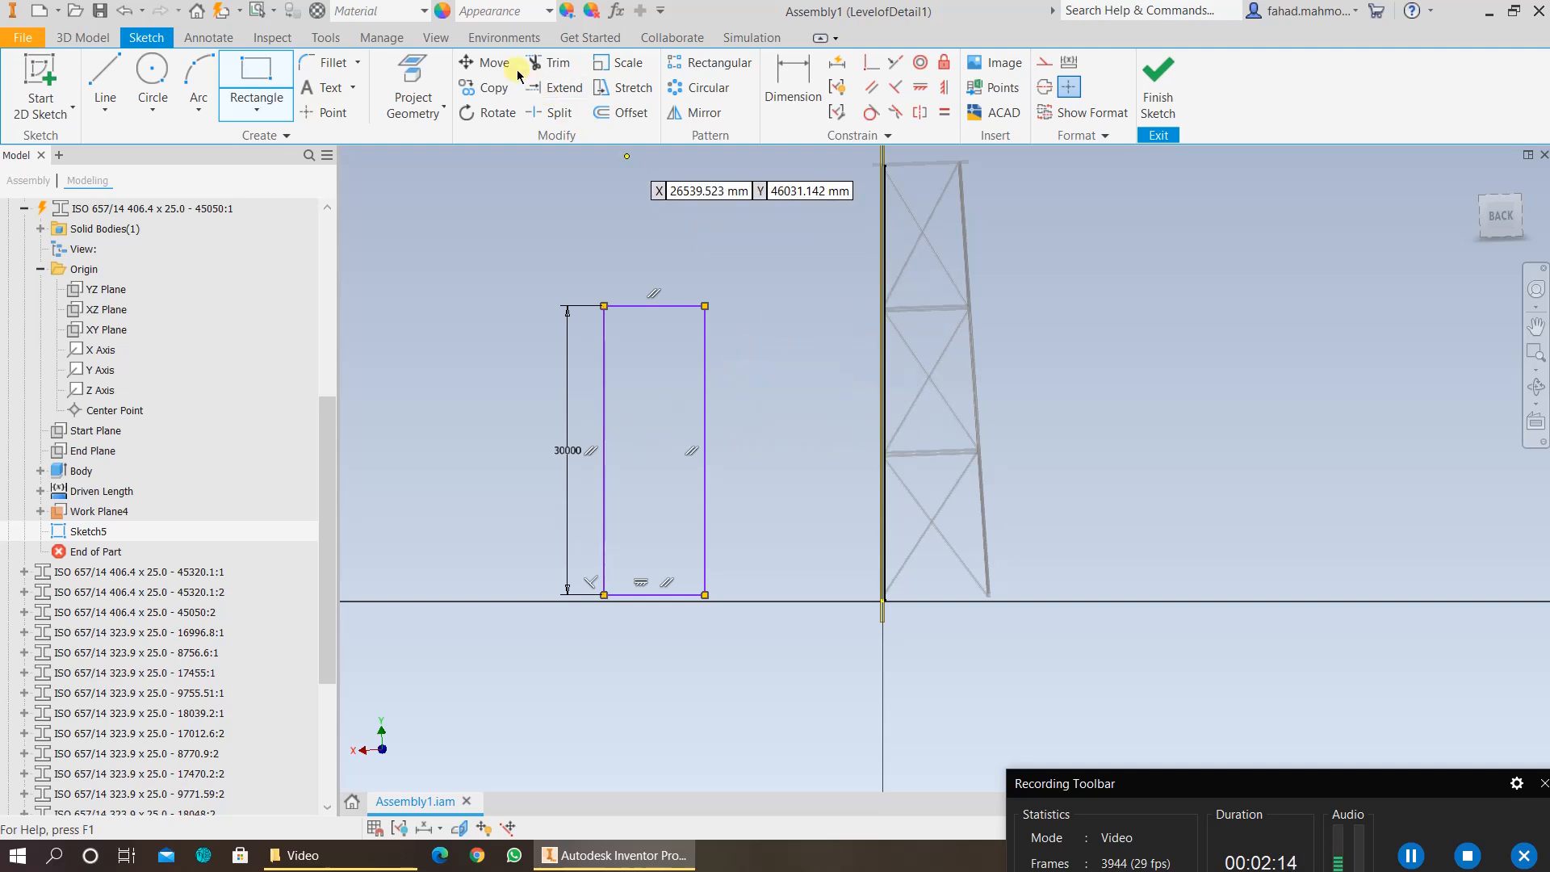
# Step: Move the whole rectangle by its corner nearest the leg so that corner lies at the leg's lower end, on the work plane's outer edge
pyautogui.click(492, 63)
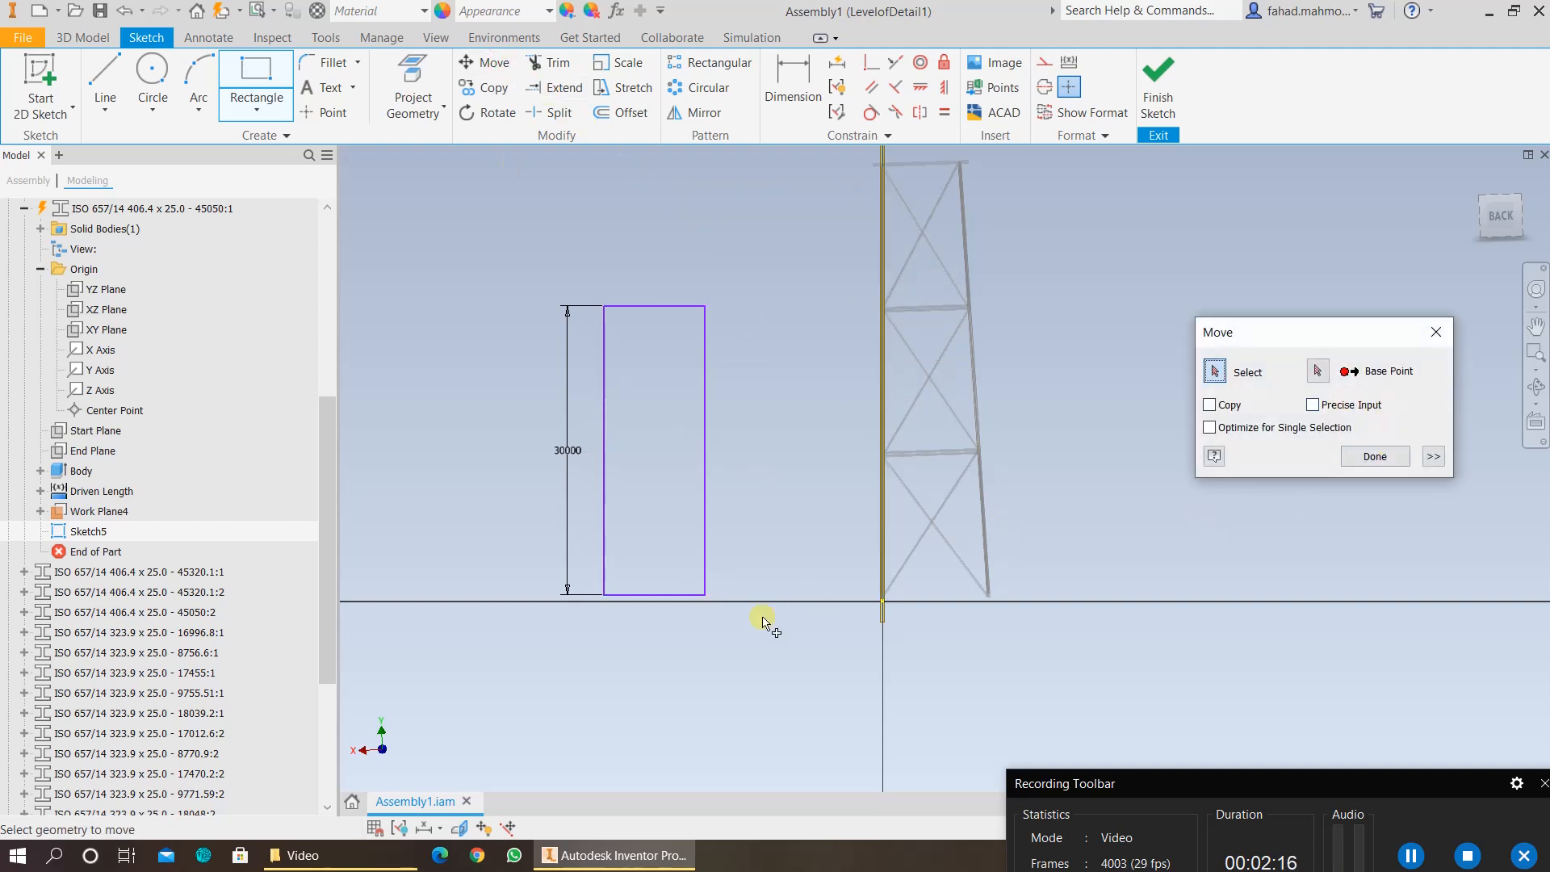
pyautogui.moveTo(489, 232)
pyautogui.mouseDown()
pyautogui.moveTo(657, 453)
pyautogui.moveTo(743, 642)
pyautogui.mouseUp()
pyautogui.click(1318, 373)
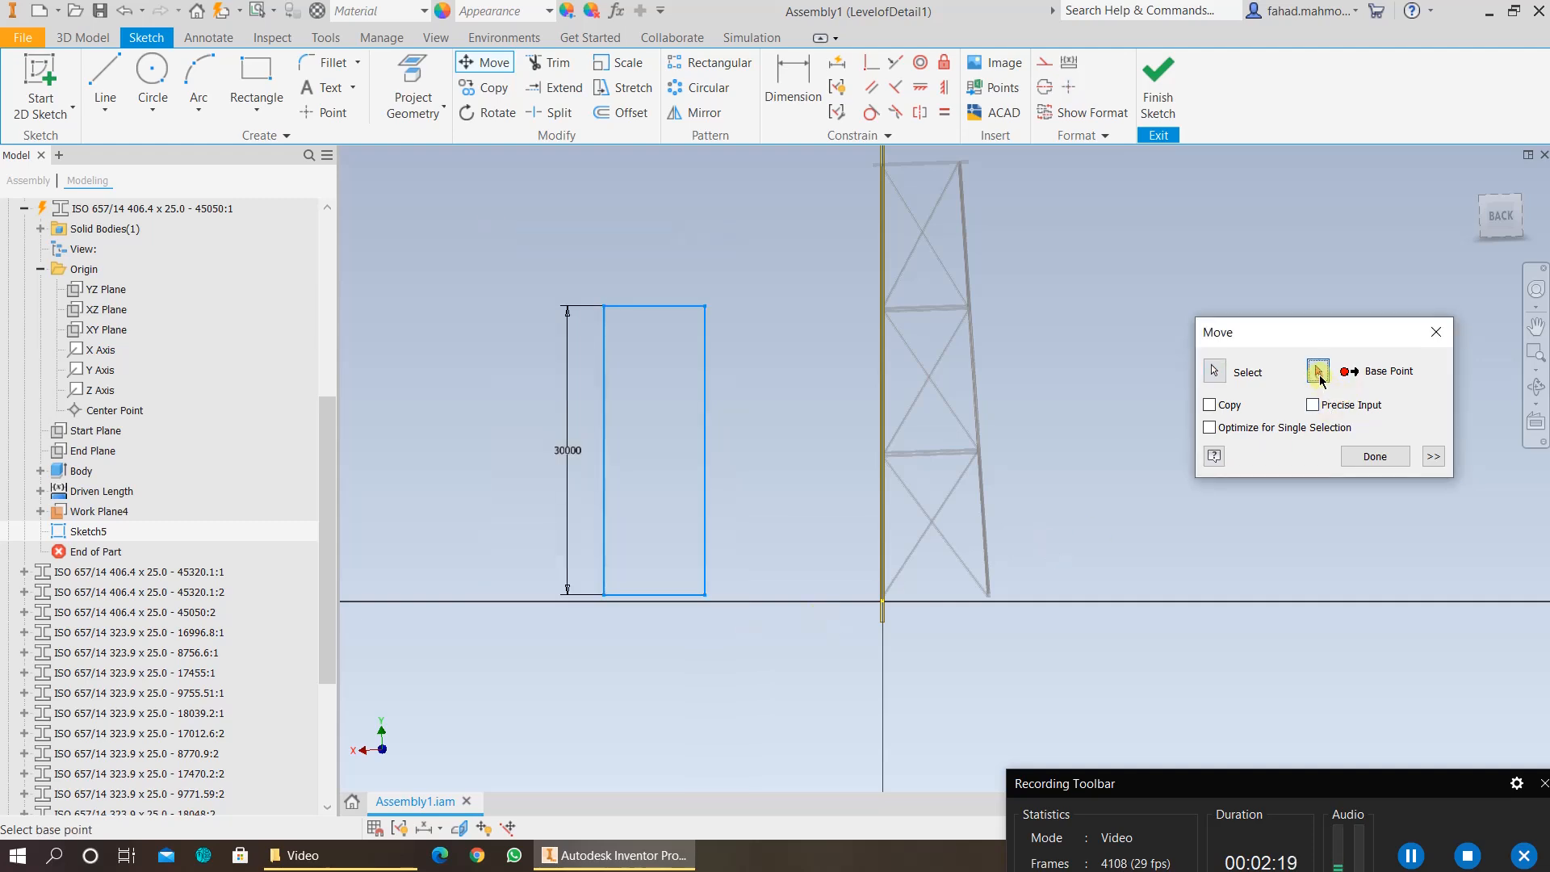
pyautogui.click(703, 597)
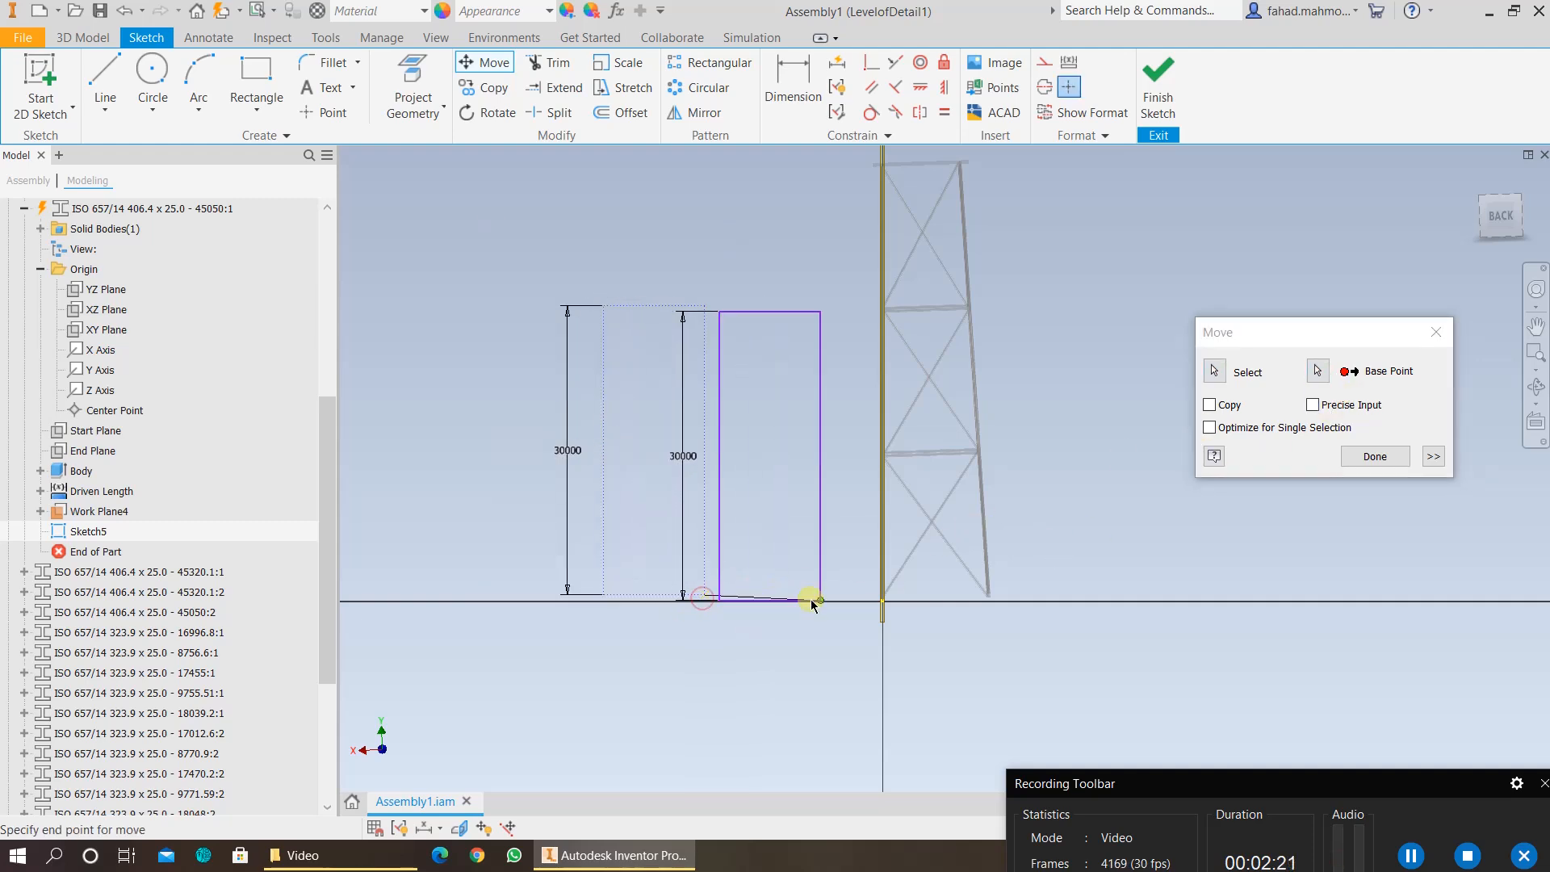
pyautogui.scroll(3, 815, 598)
pyautogui.scroll(5, 934, 604)
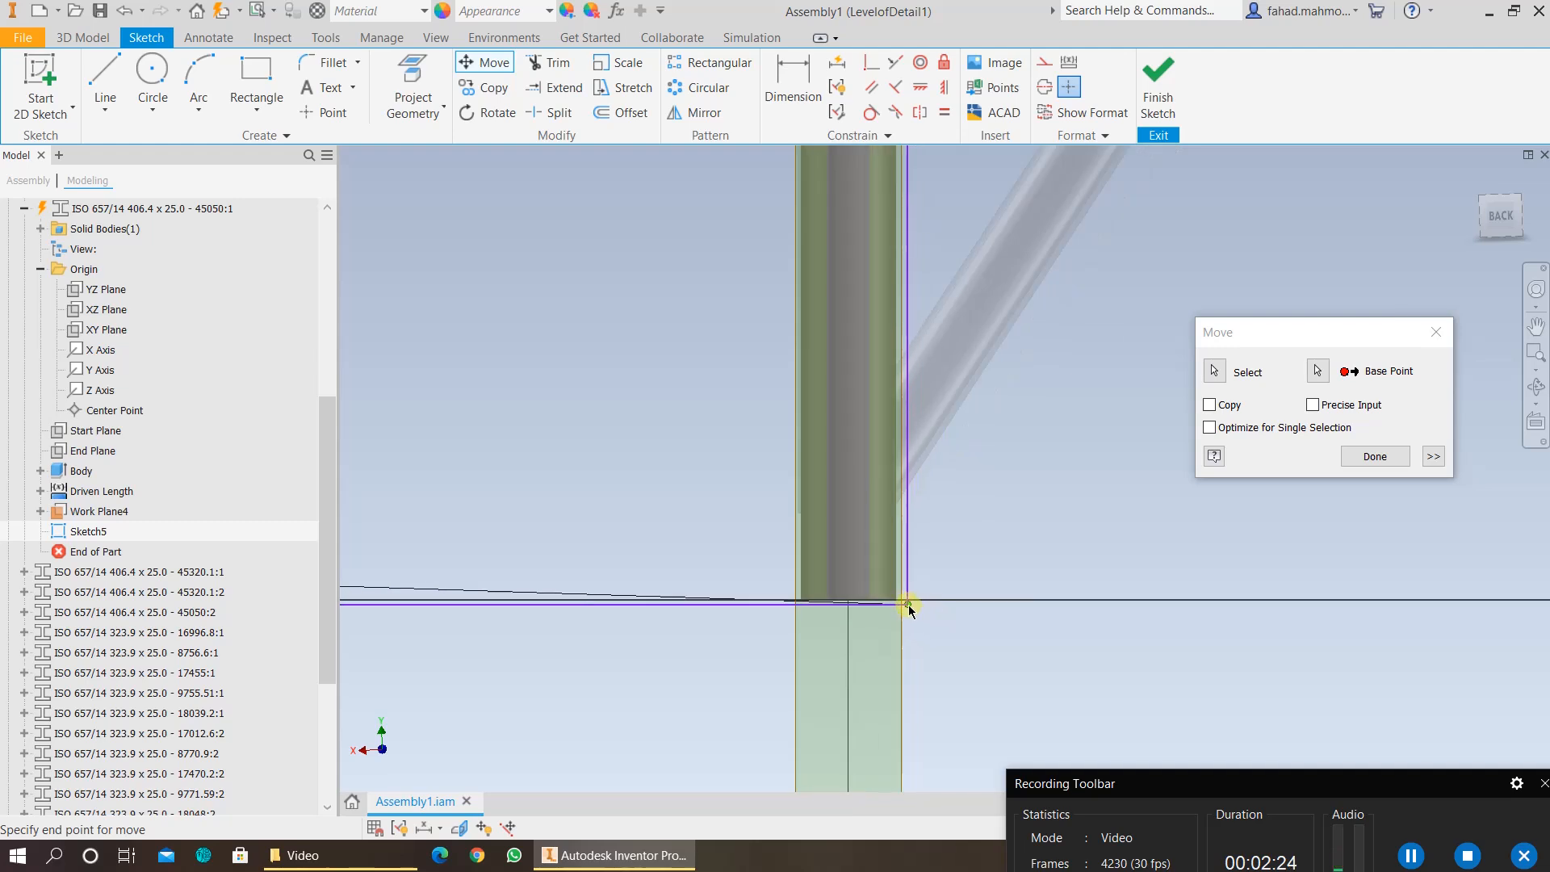
pyautogui.scroll(2, 897, 603)
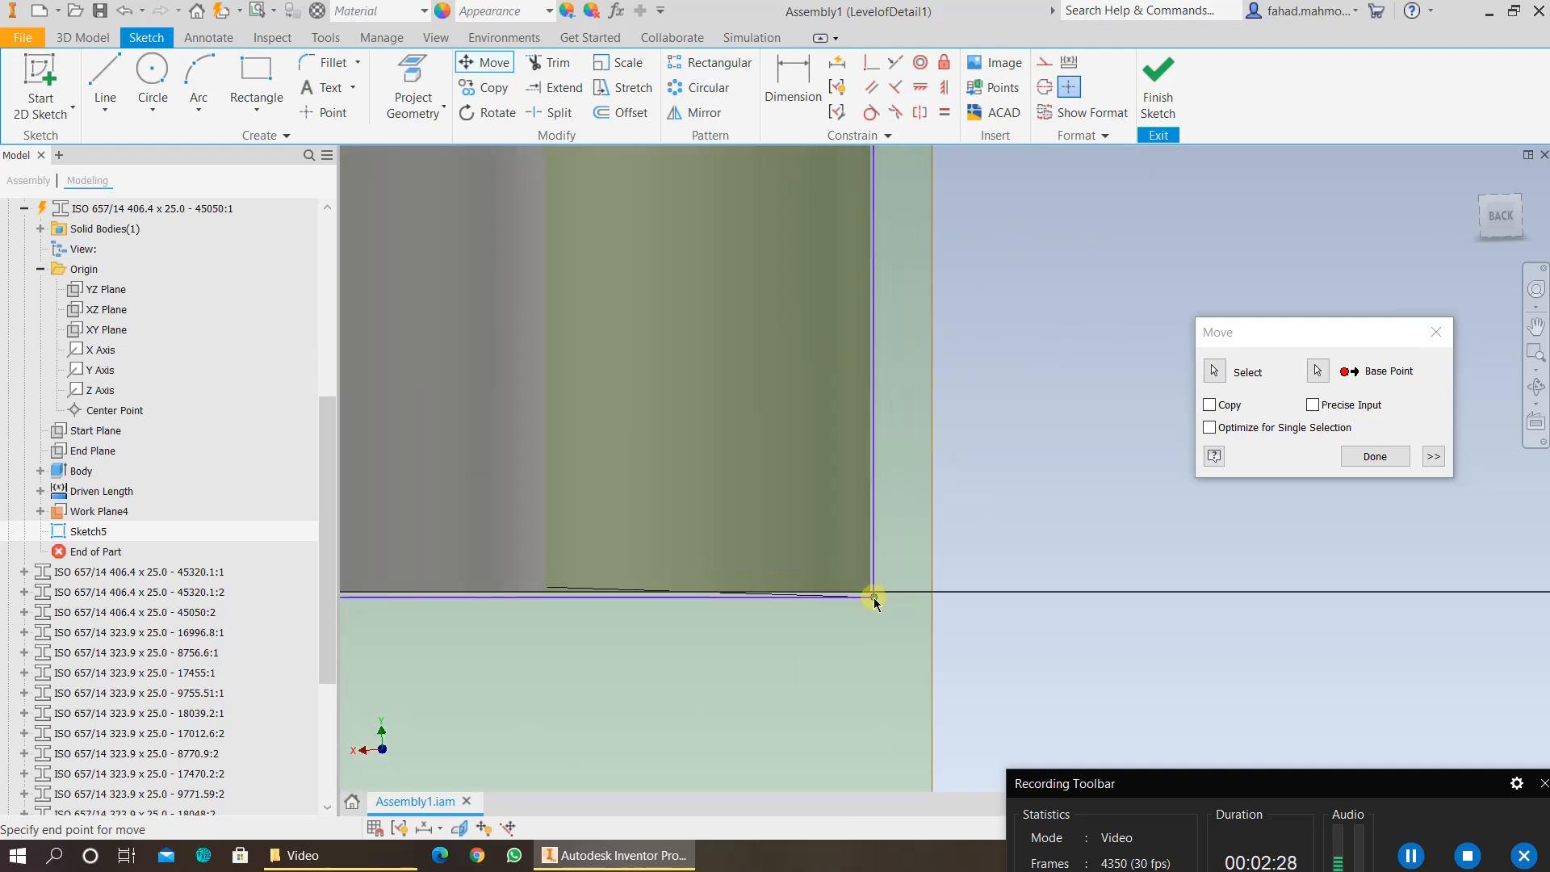
pyautogui.click(921, 592)
pyautogui.scroll(-3, 928, 605)
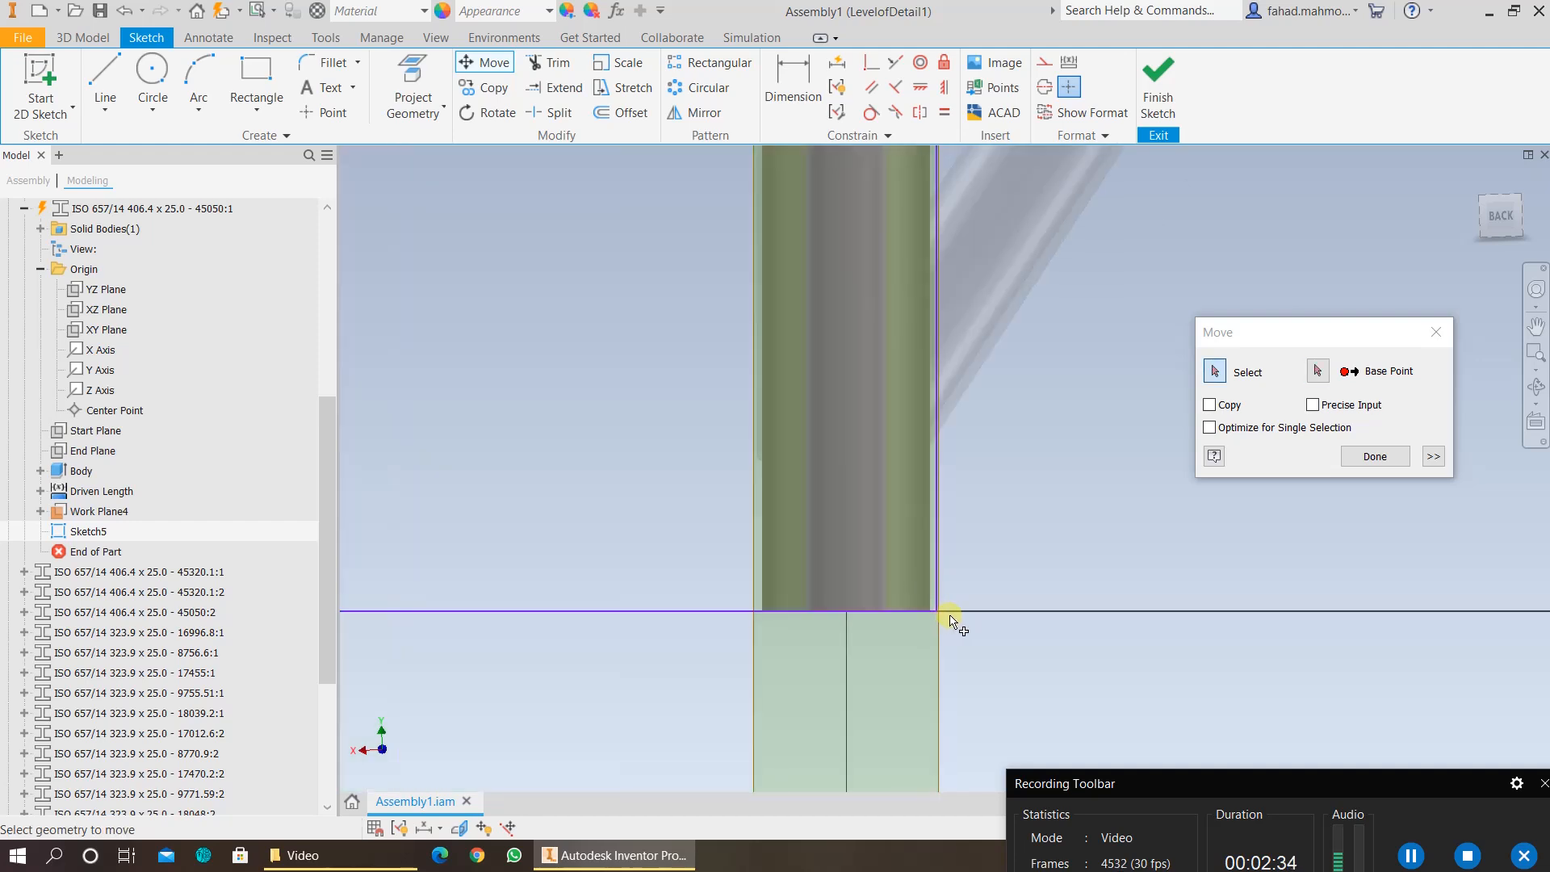
# Step: Examine the moved rectangle's alignment with the leg from its lower end up to the rectangle's upper corner
pyautogui.scroll(3, 953, 621)
pyautogui.scroll(-3, 902, 604)
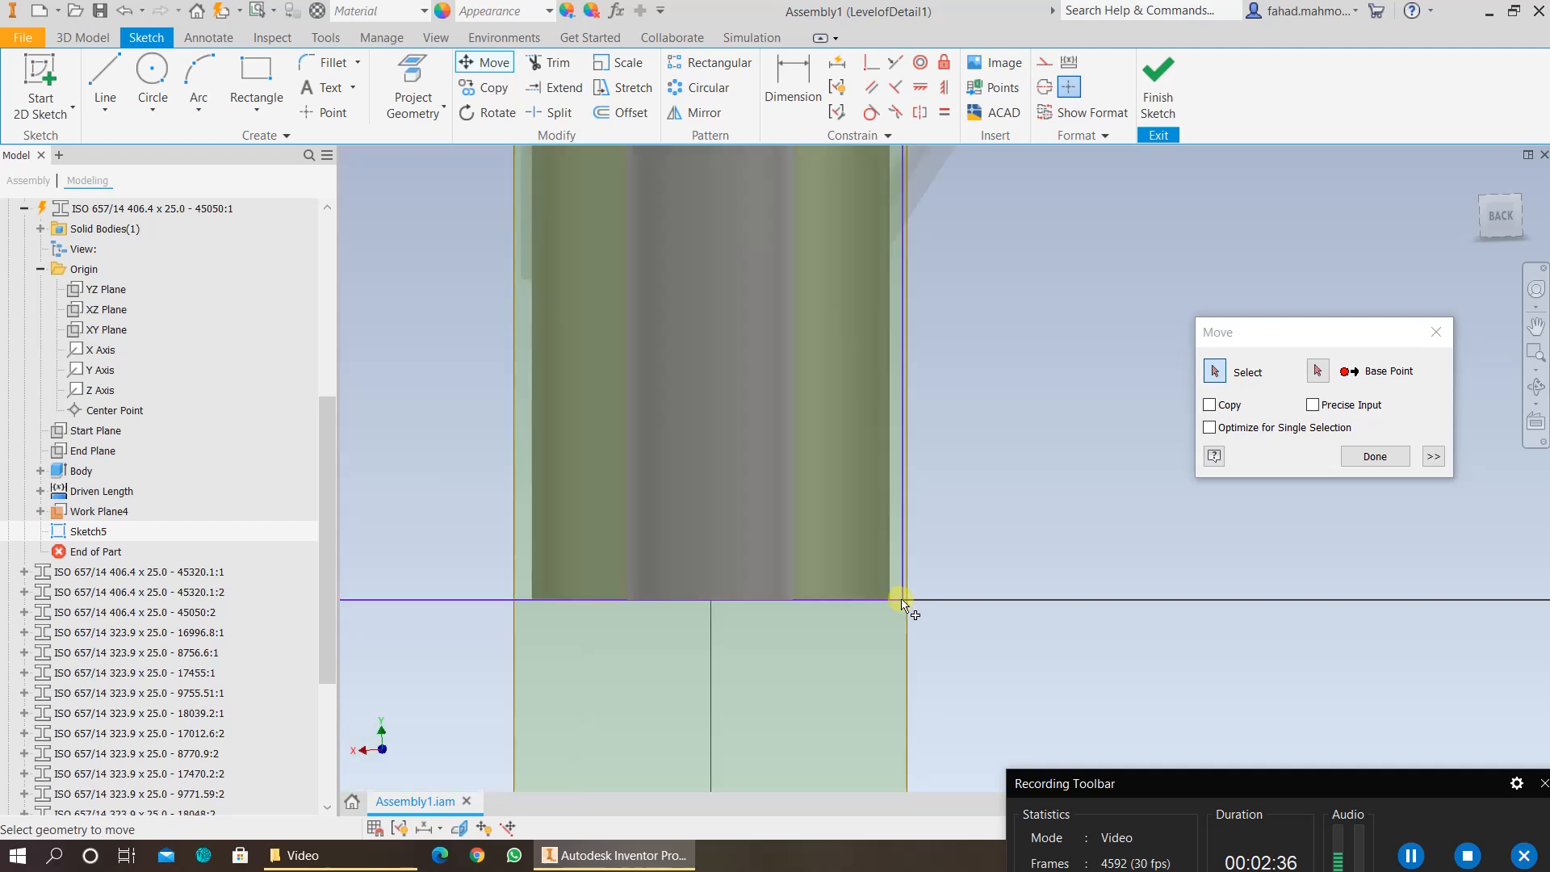
pyautogui.scroll(-3, 952, 395)
pyautogui.moveTo(953, 416); pyautogui.dragTo(812, 746, button='middle')
pyautogui.scroll(-3, 928, 431)
pyautogui.scroll(5, 802, 353)
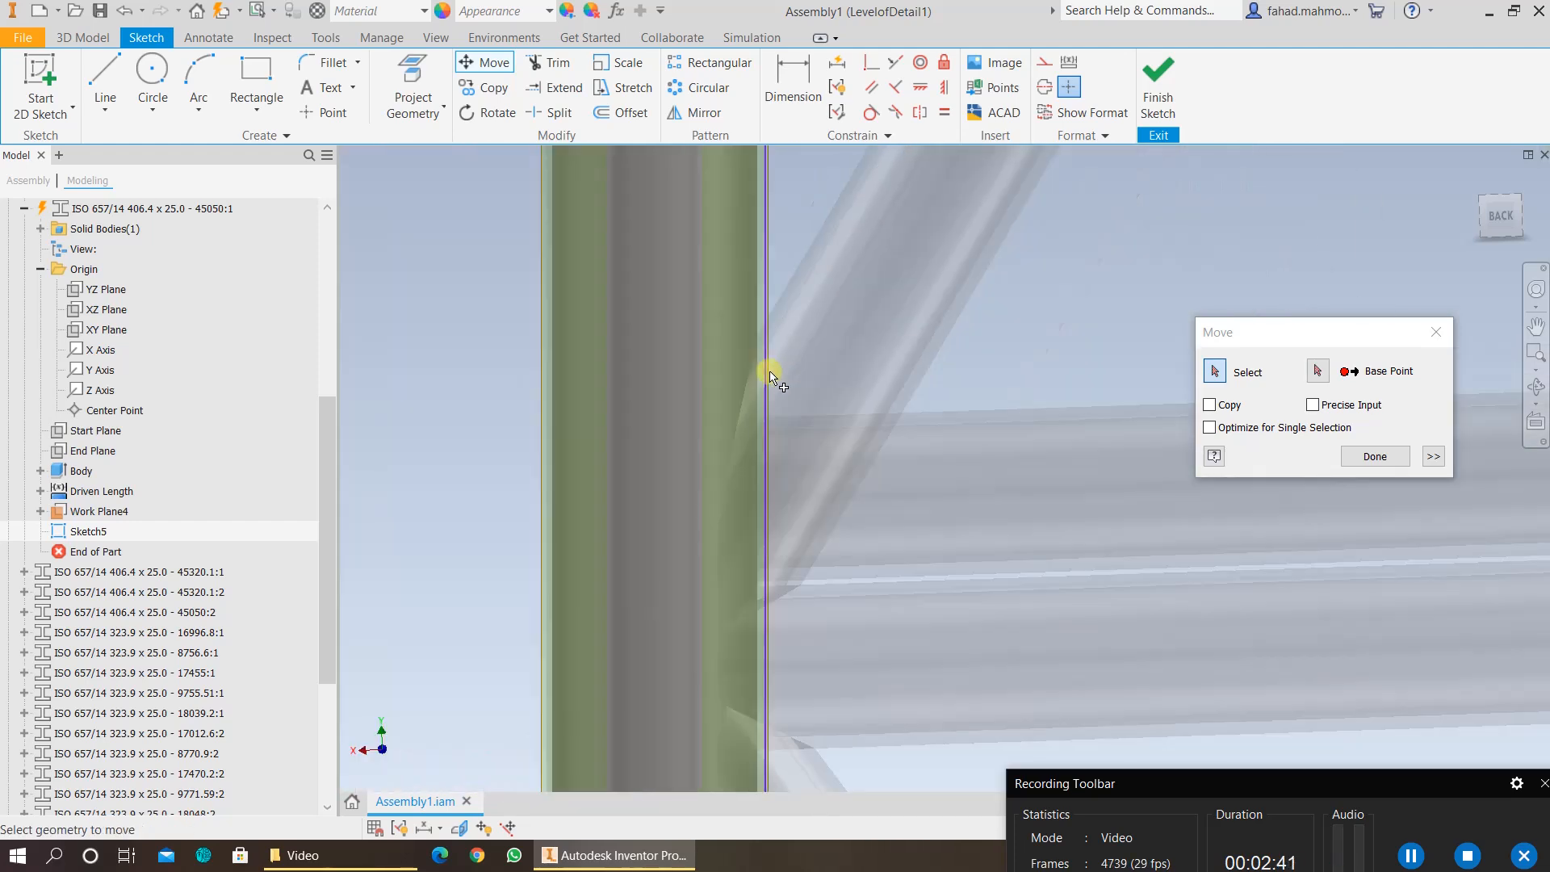
pyautogui.scroll(-6, 770, 371)
pyautogui.moveTo(792, 304); pyautogui.dragTo(795, 705, button='middle')
pyautogui.scroll(4, 772, 282)
pyautogui.scroll(4, 772, 283)
pyautogui.moveTo(786, 252); pyautogui.dragTo(791, 547, button='middle')
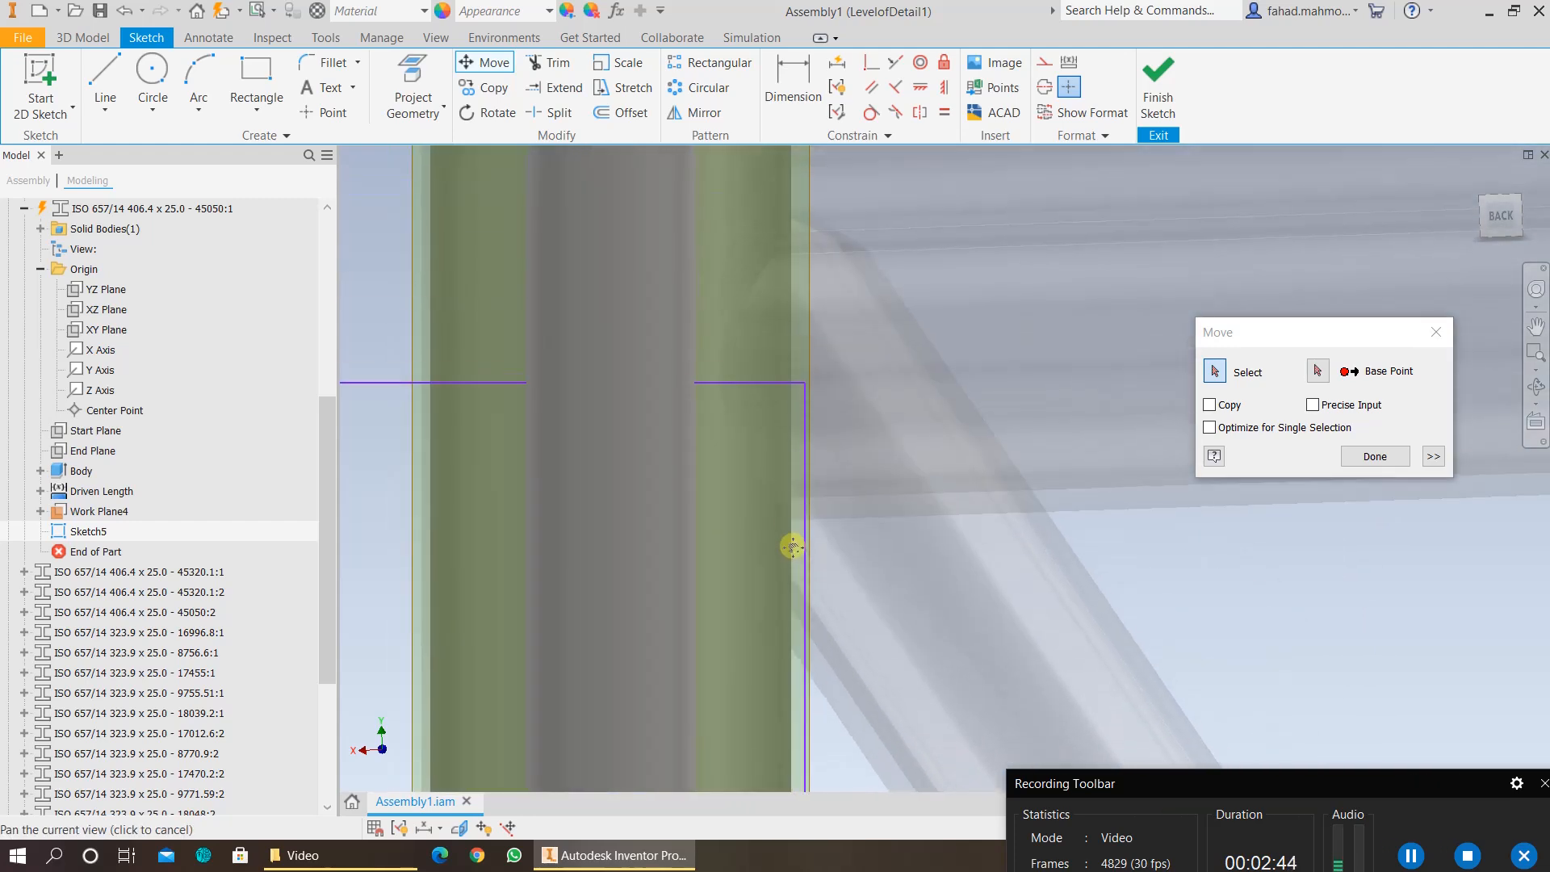
pyautogui.scroll(-6, 790, 427)
pyautogui.scroll(-4, 792, 434)
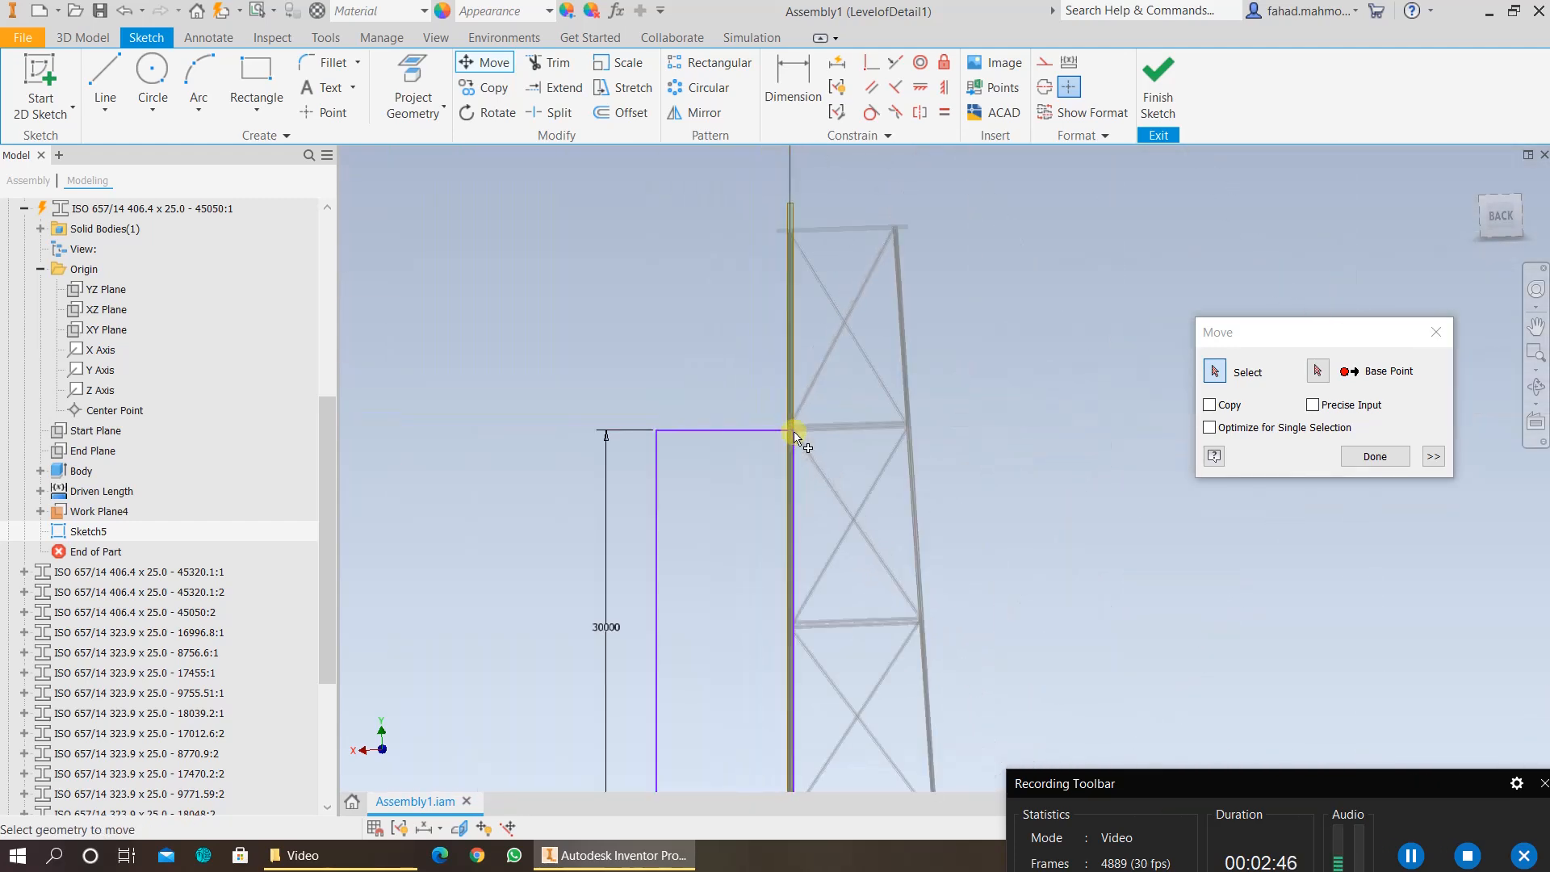
pyautogui.click(1365, 457)
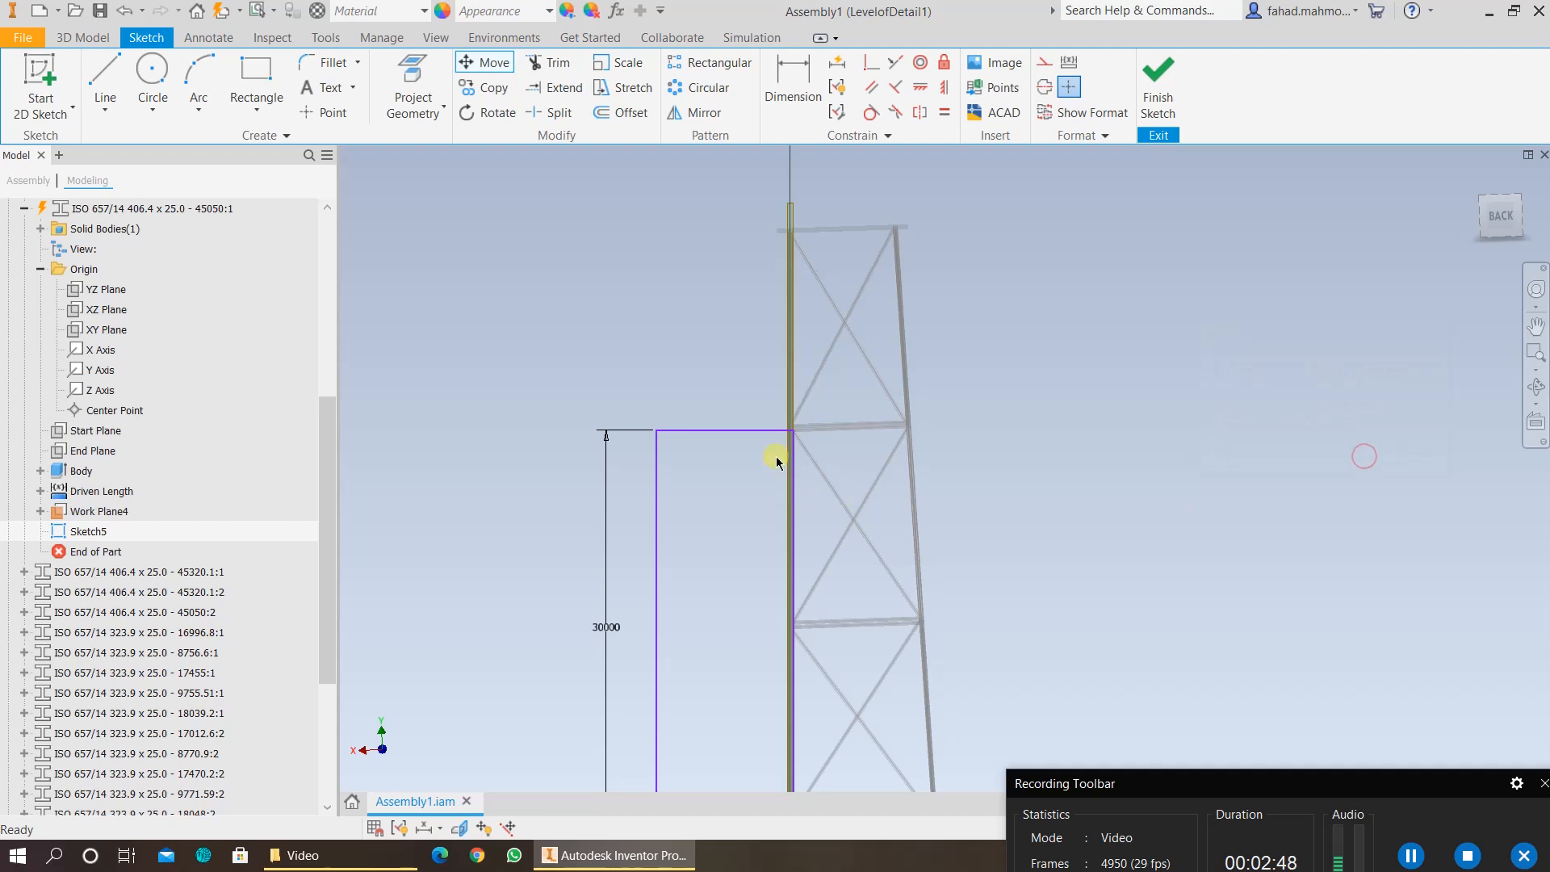
pyautogui.scroll(5, 788, 433)
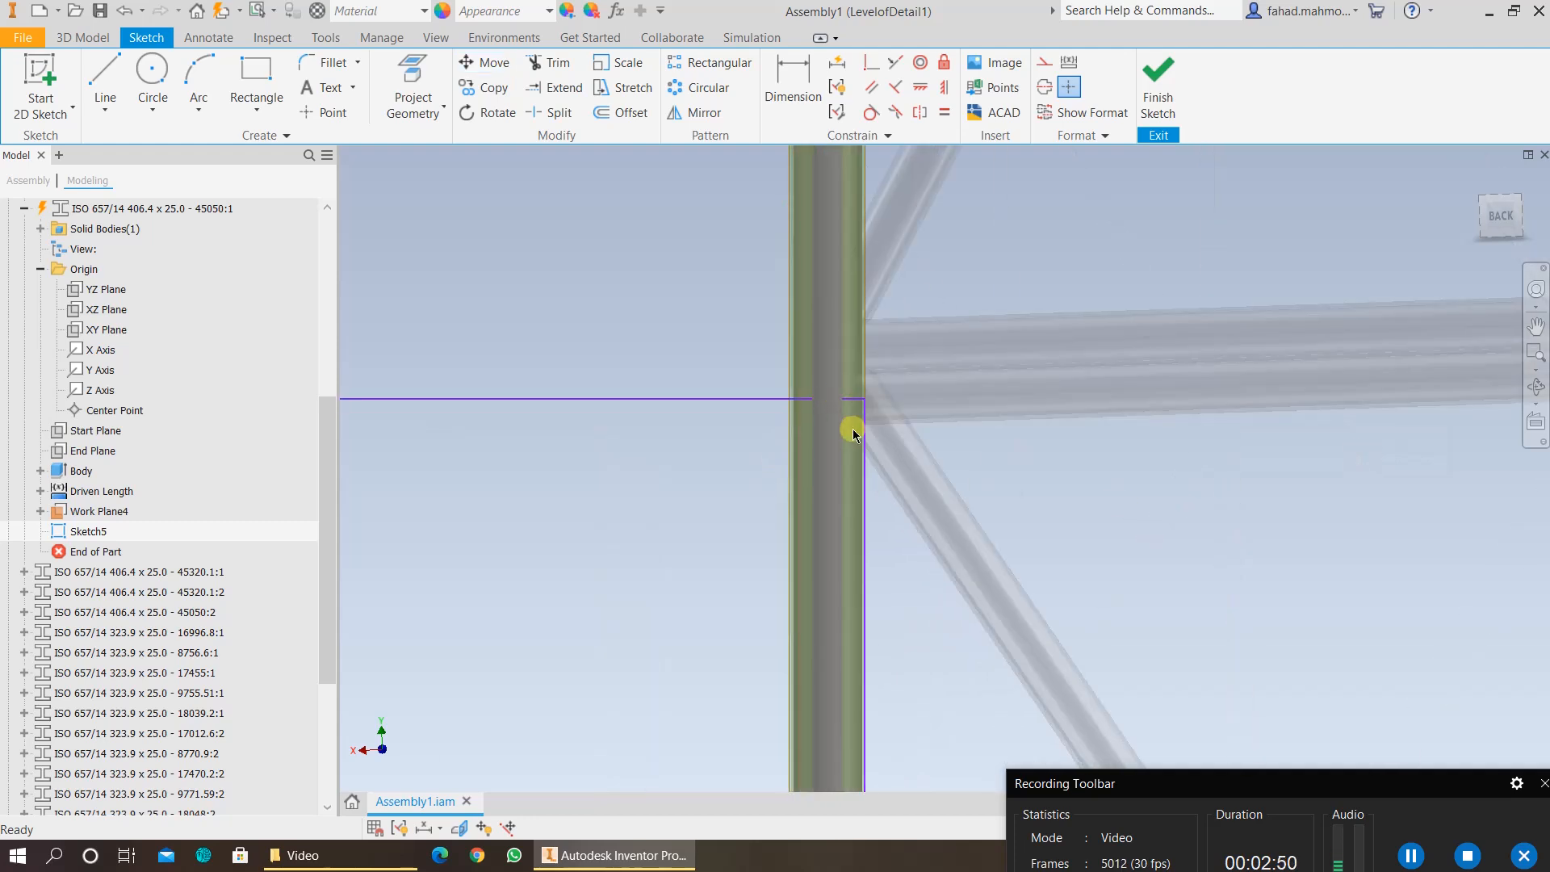
pyautogui.scroll(-5, 854, 434)
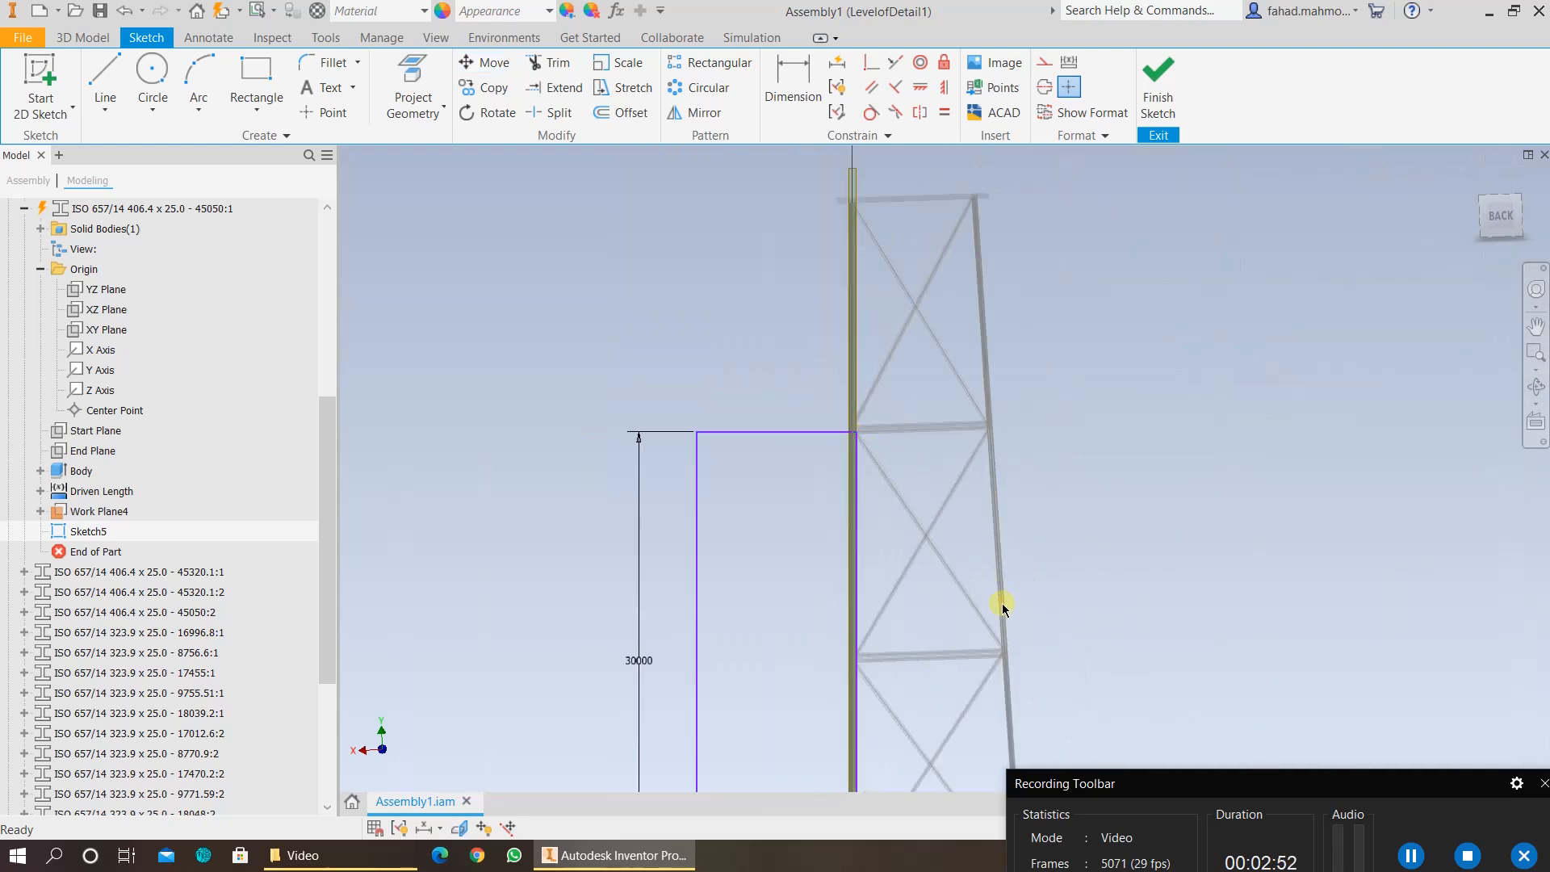
pyautogui.moveTo(1001, 605); pyautogui.dragTo(945, 409, button='middle')
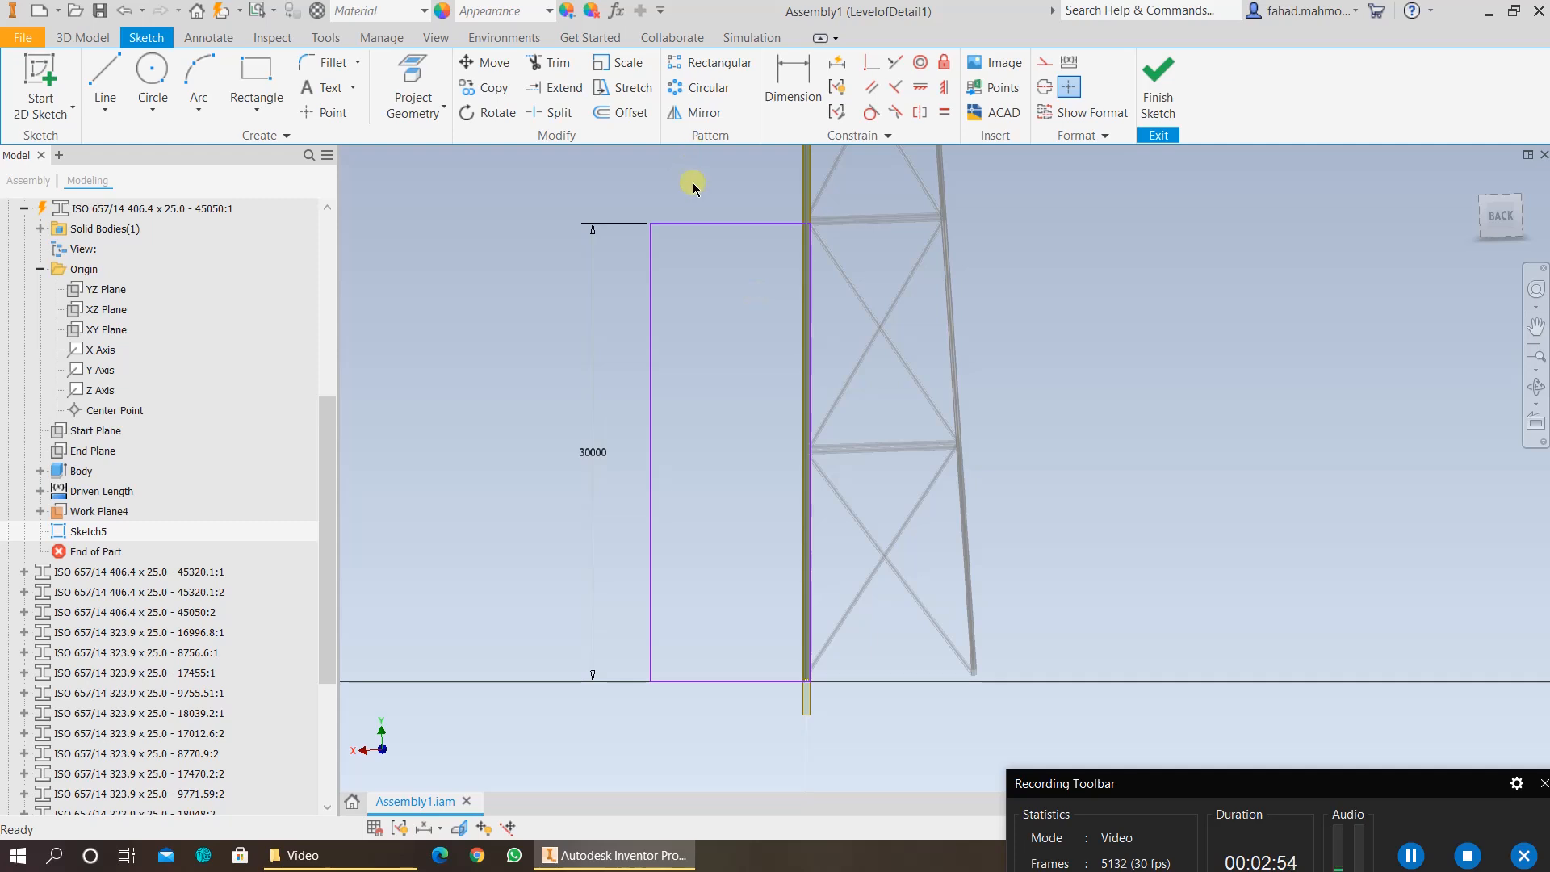
# Step: Finish the sketch and split the leg's outer cylindrical face using the rectangle's four curves as the split tool
pyautogui.click(1146, 93)
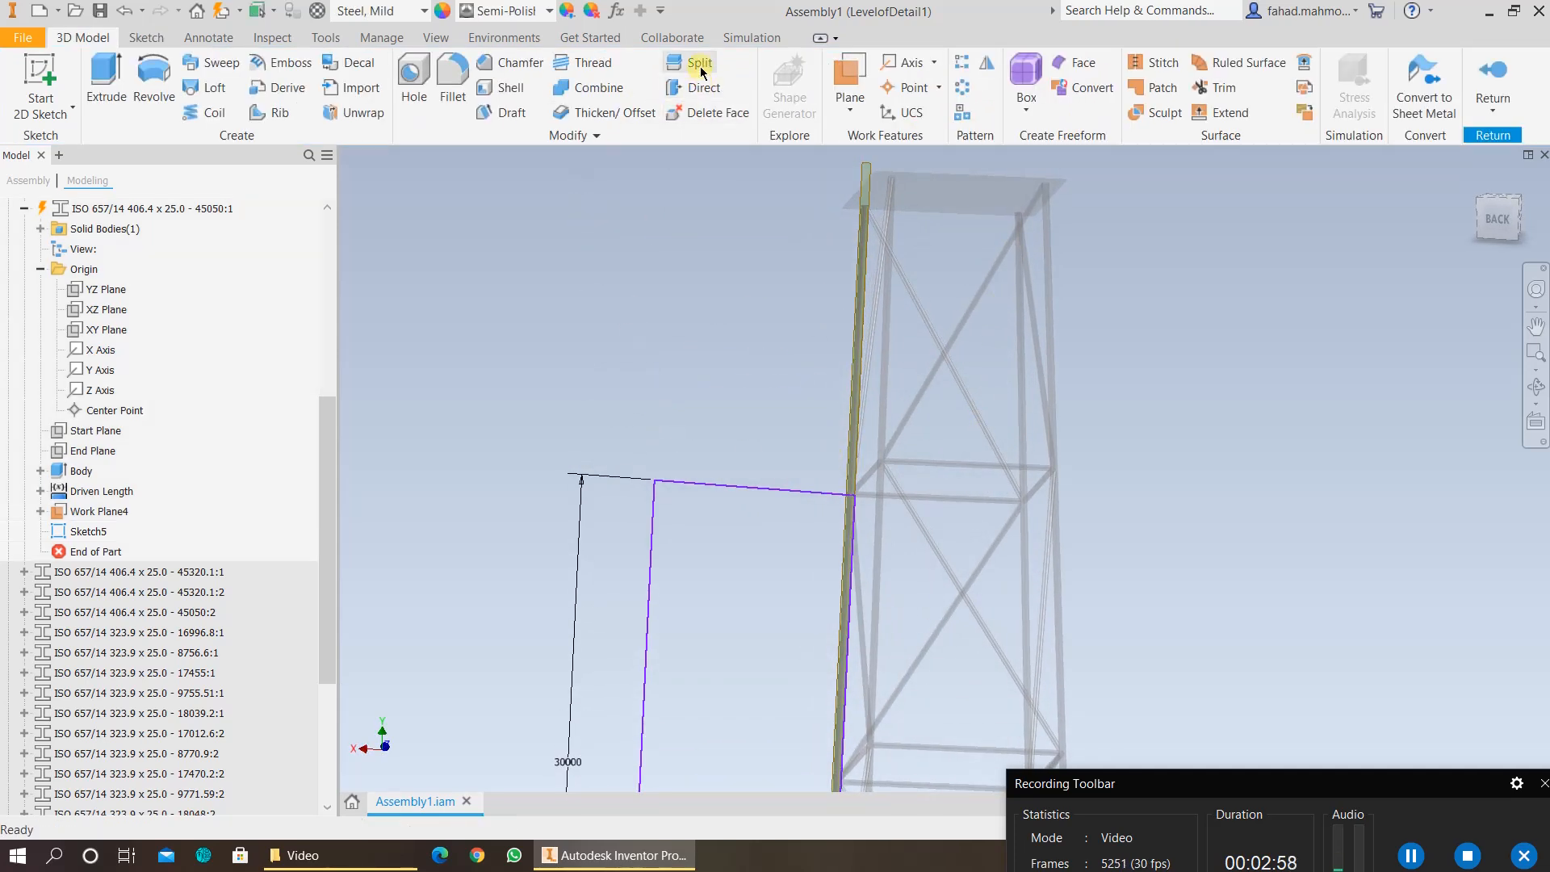
pyautogui.click(699, 65)
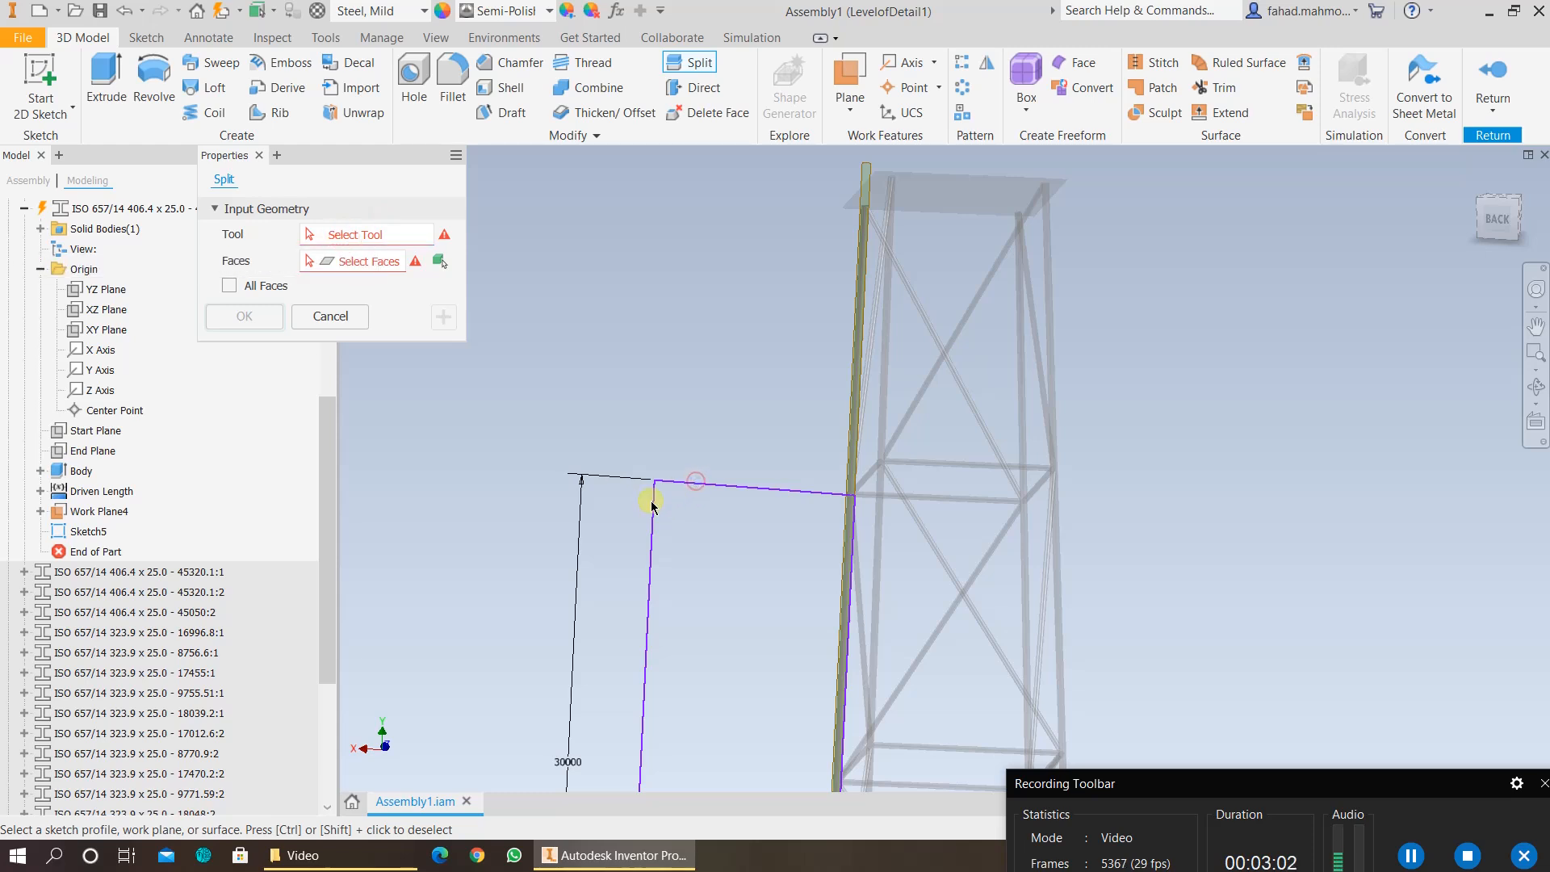
pyautogui.click(724, 483)
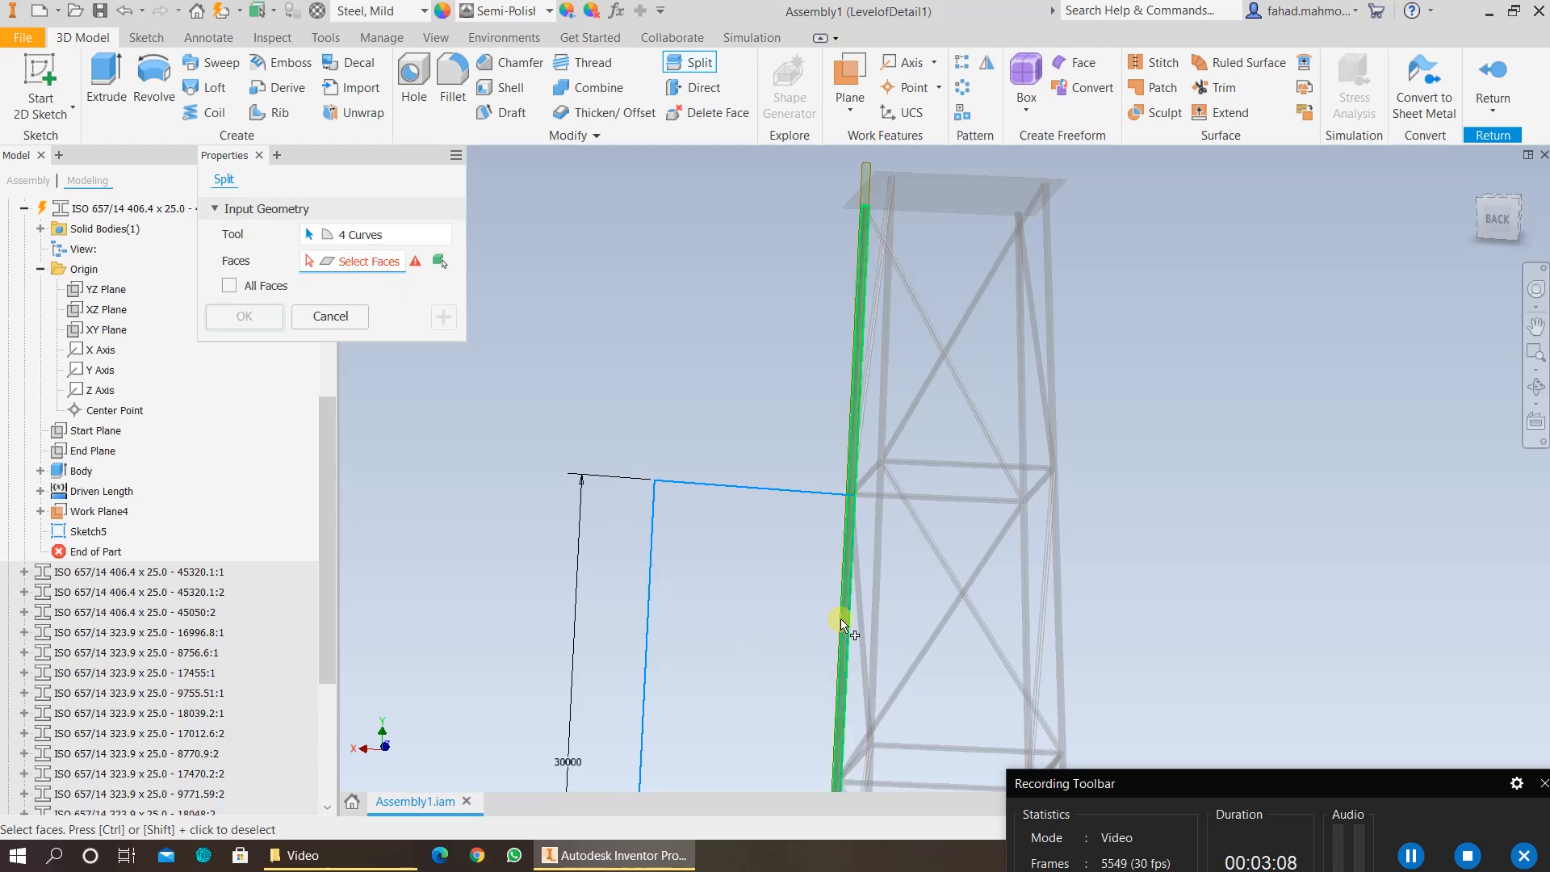
pyautogui.scroll(-3, 852, 539)
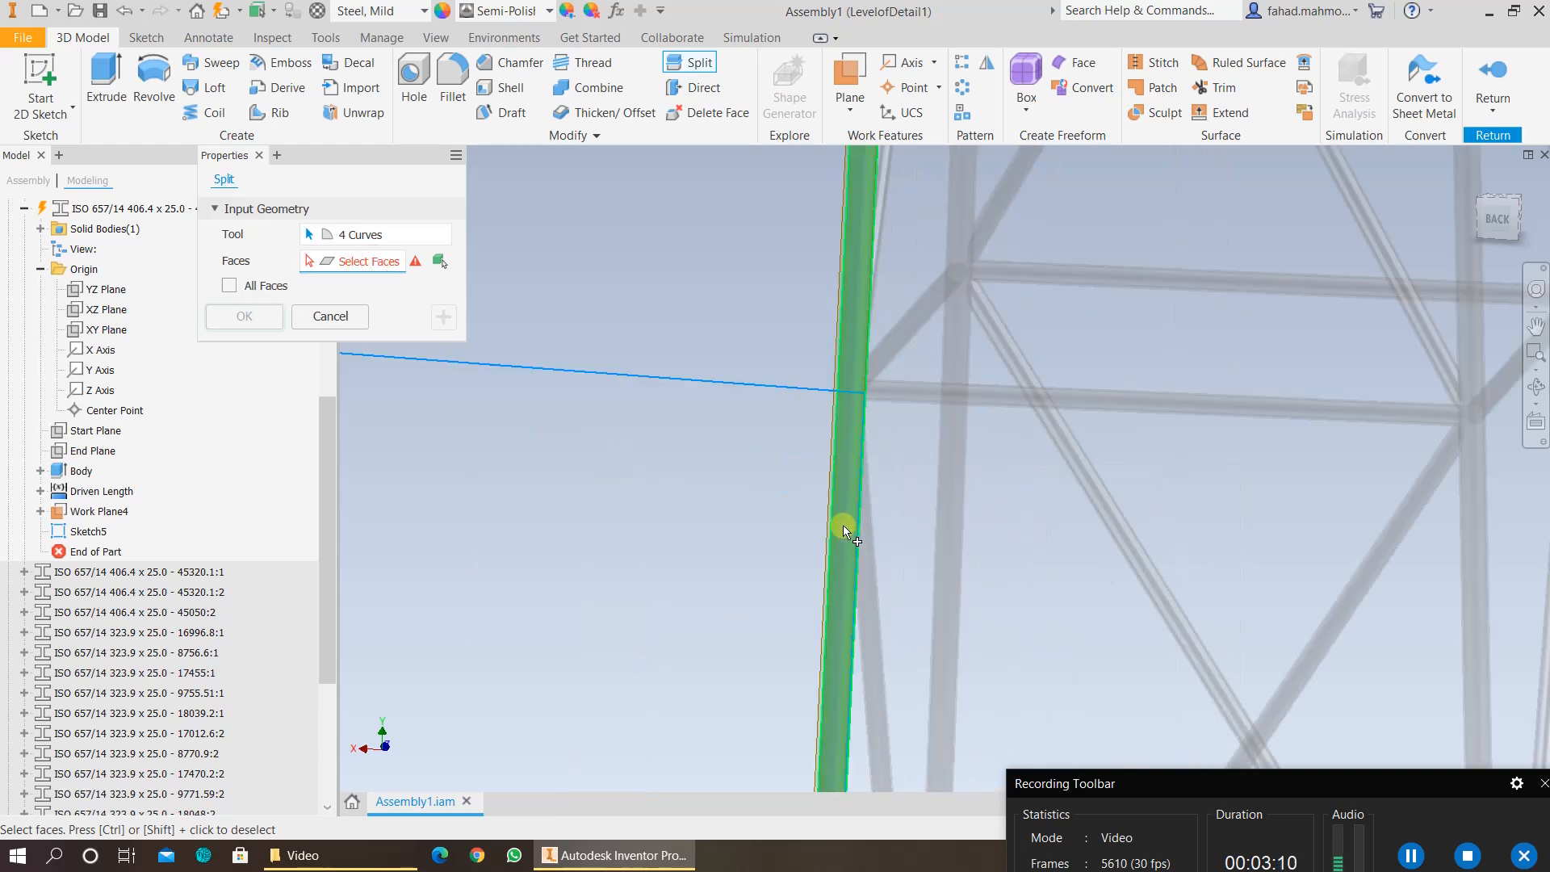
pyautogui.click(842, 524)
pyautogui.scroll(5, 807, 662)
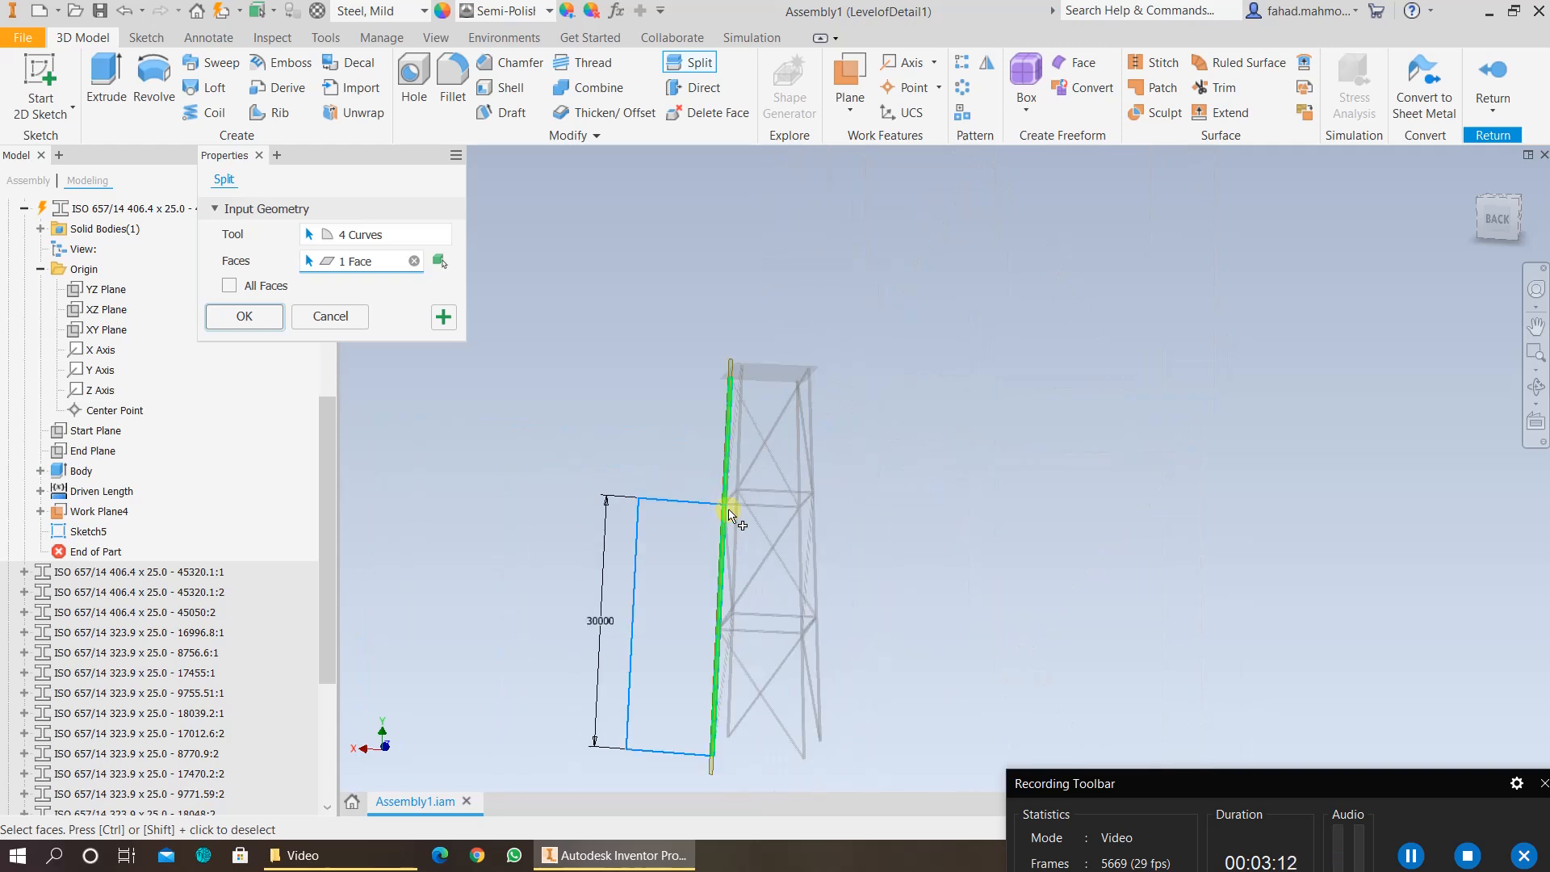
pyautogui.scroll(-2, 724, 417)
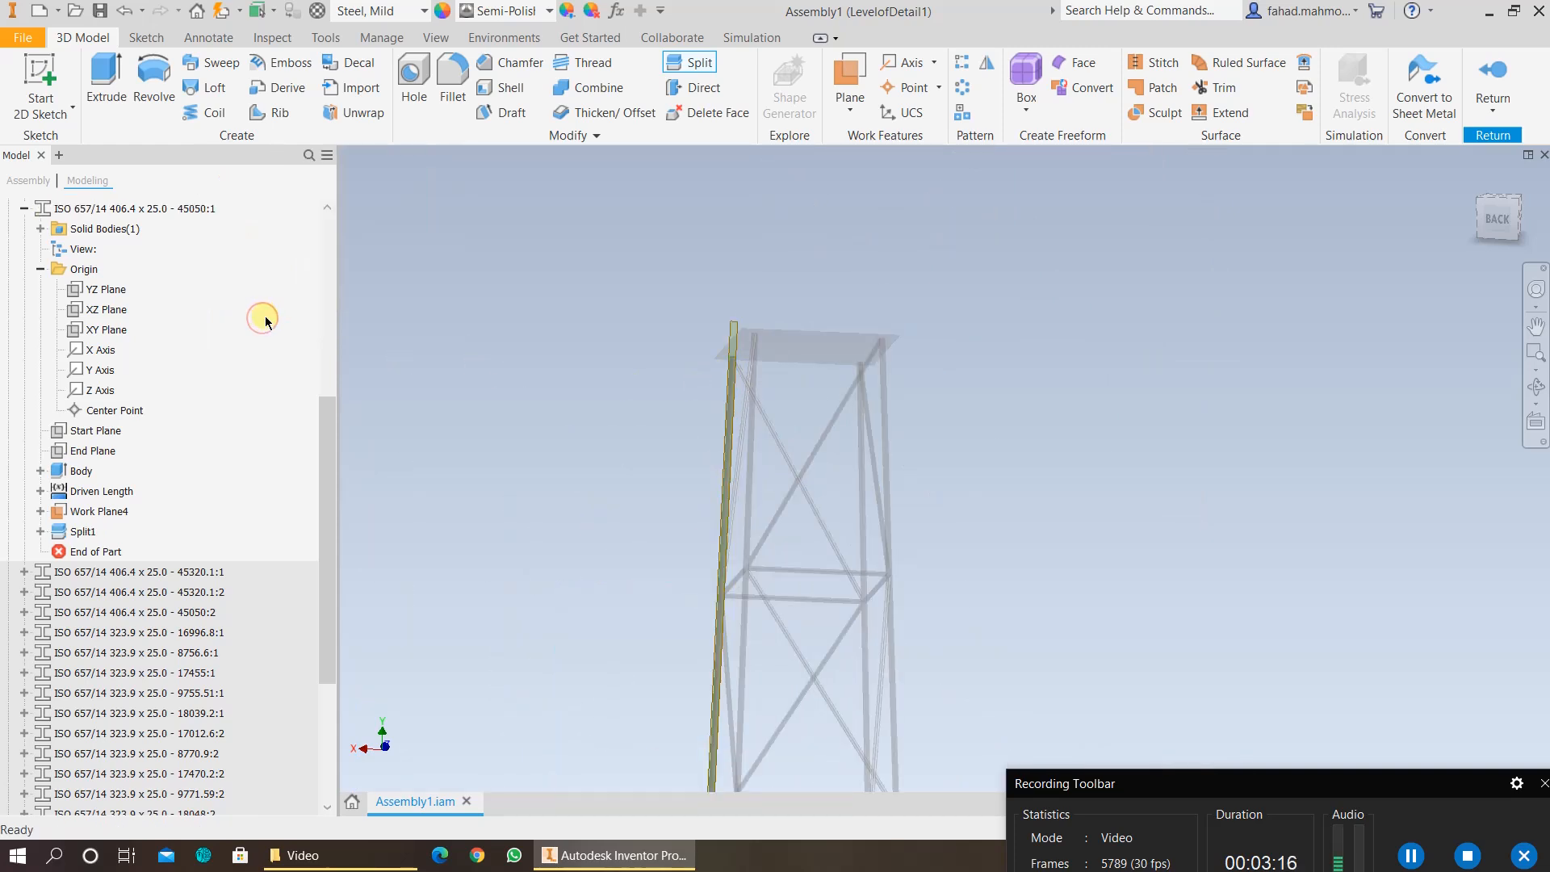
# Step: Hide the work plane tangent to the split corner leg
pyautogui.click(729, 553)
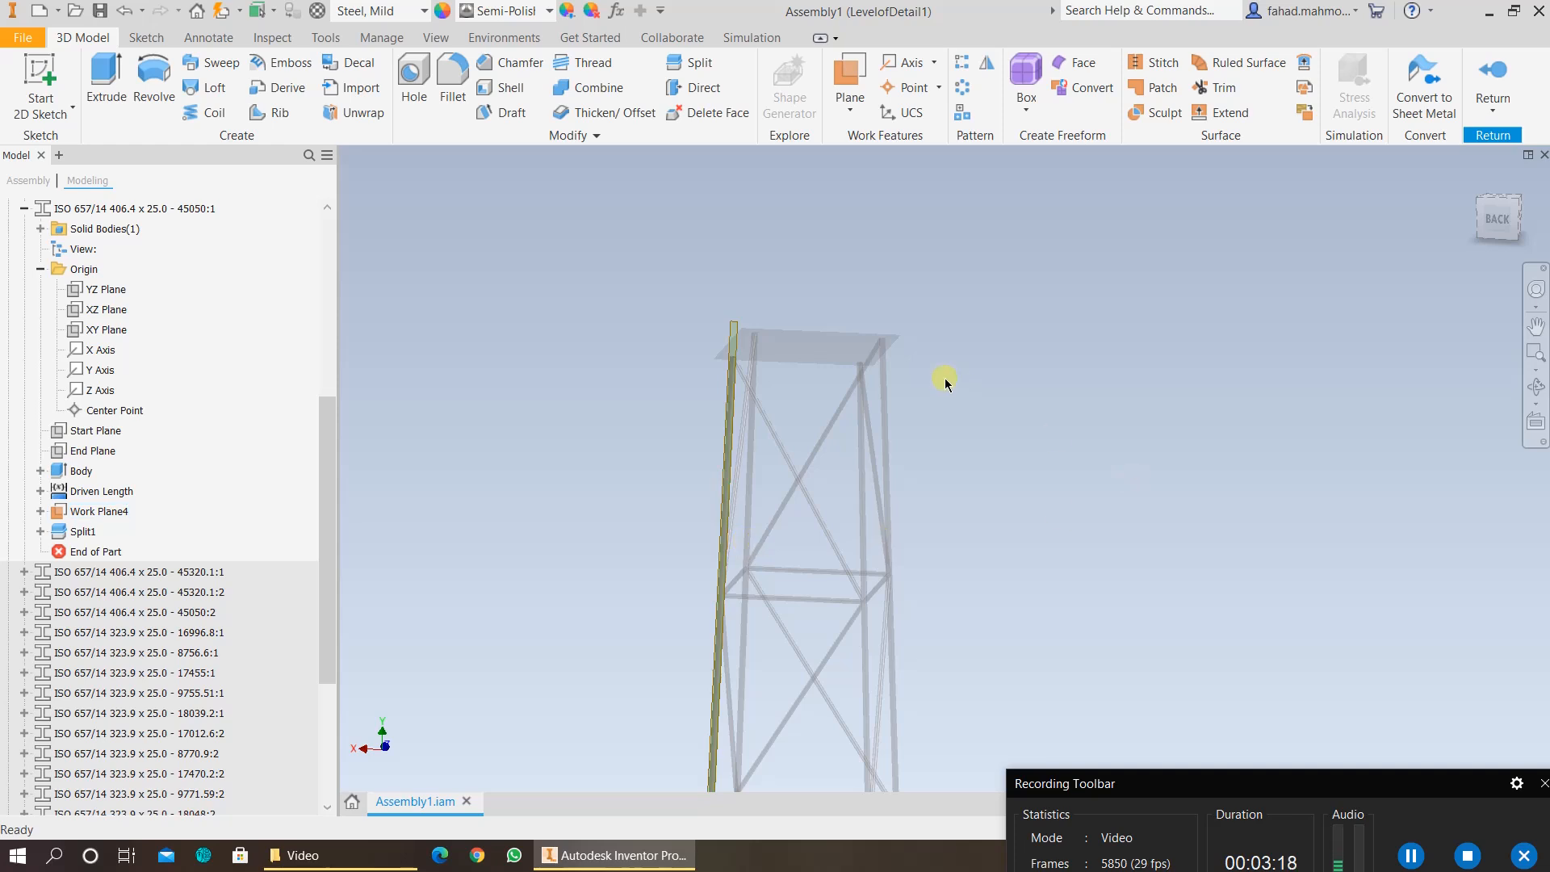
pyautogui.click(103, 511)
pyautogui.rightClick(103, 512)
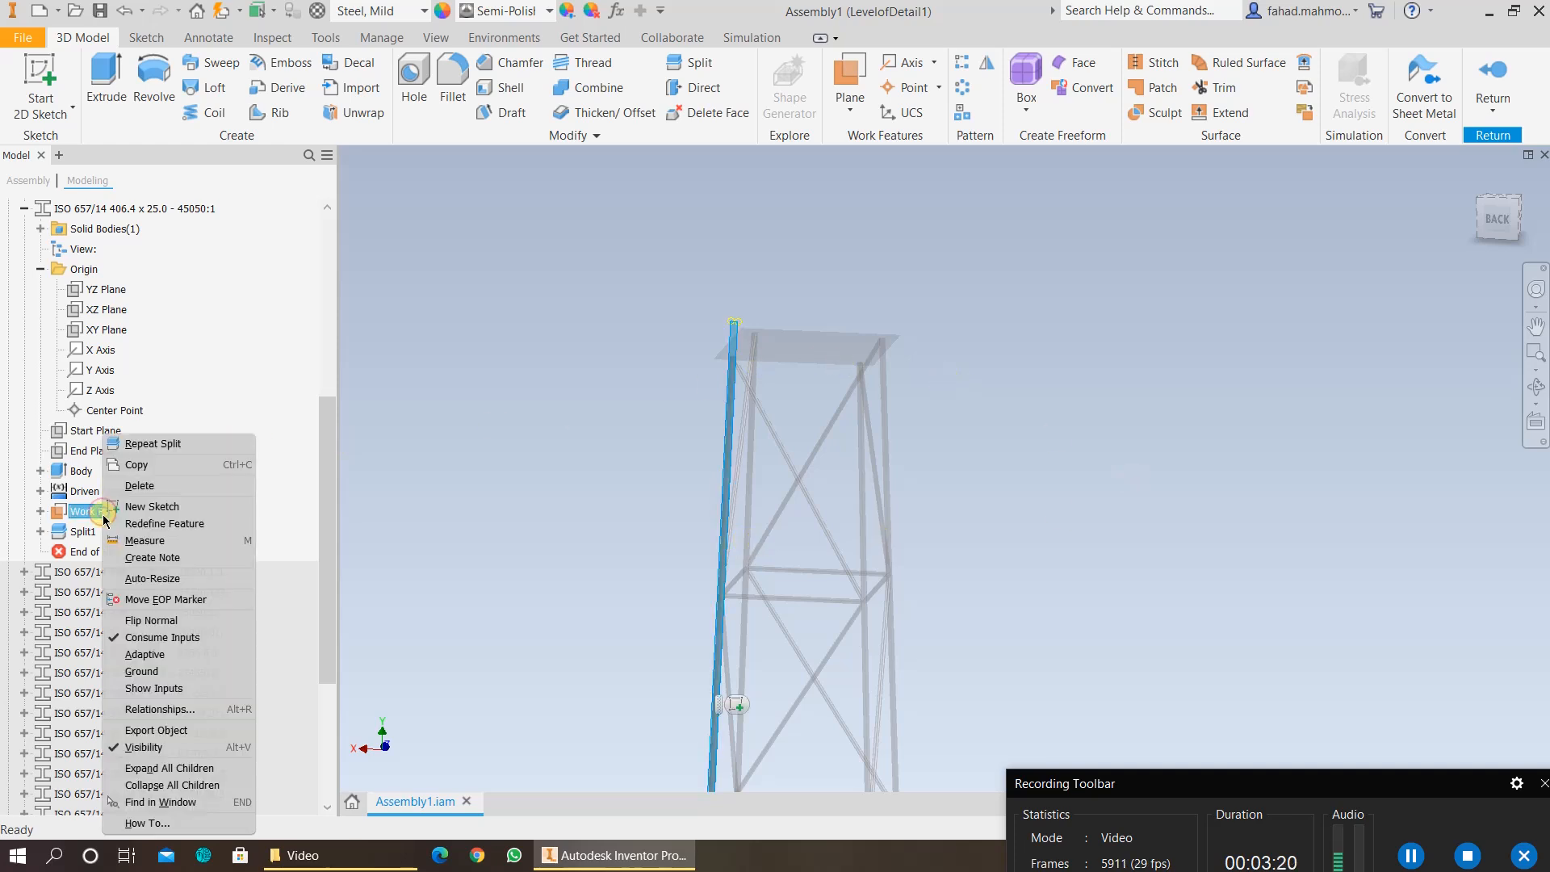
pyautogui.click(162, 746)
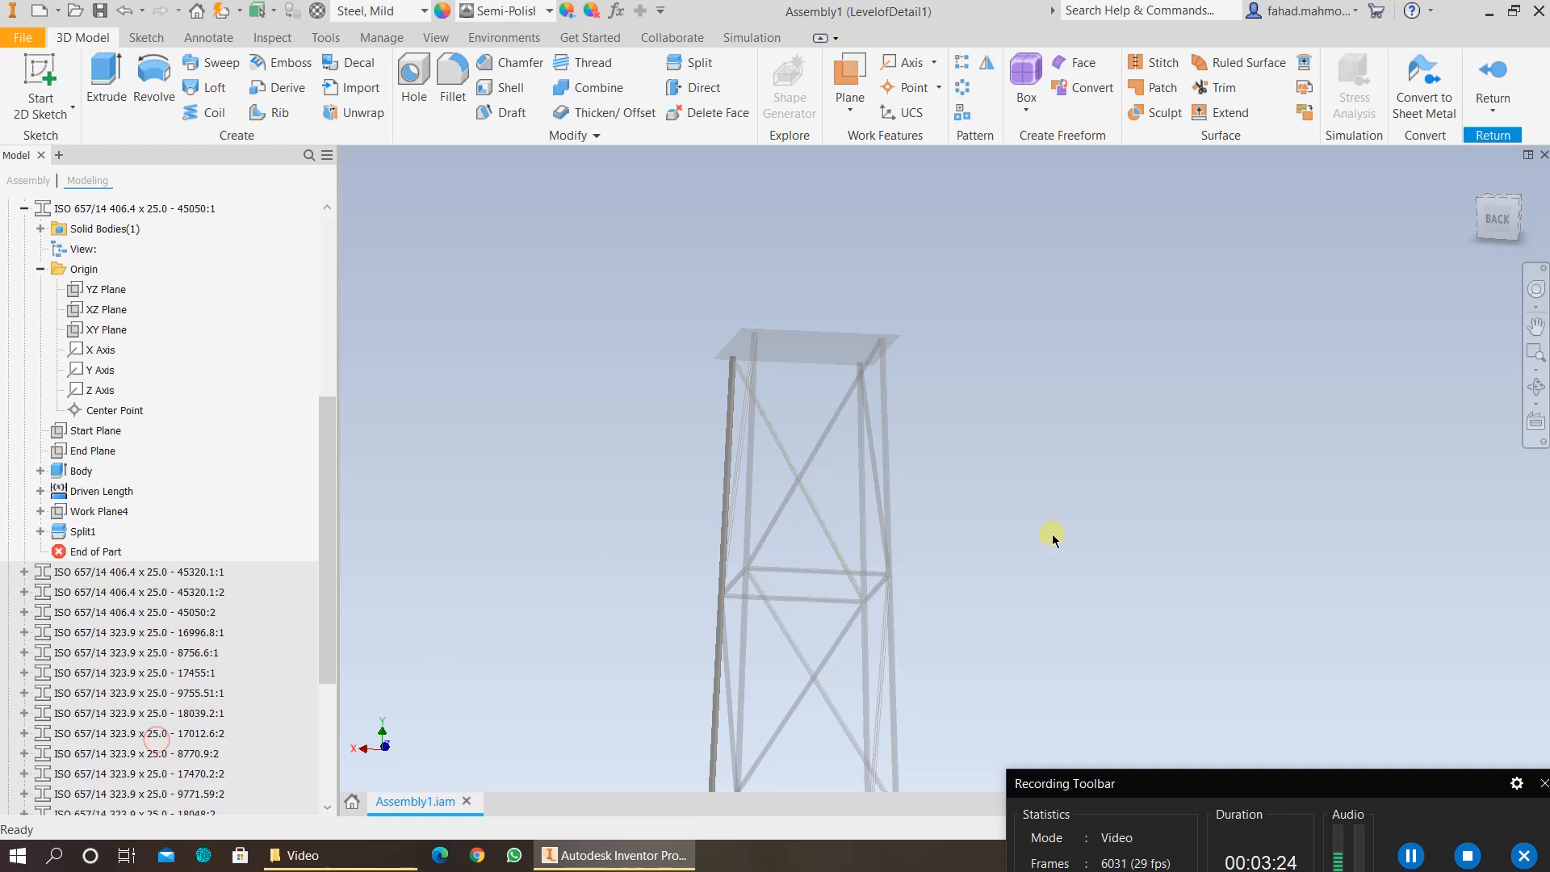
pyautogui.scroll(5, 1145, 363)
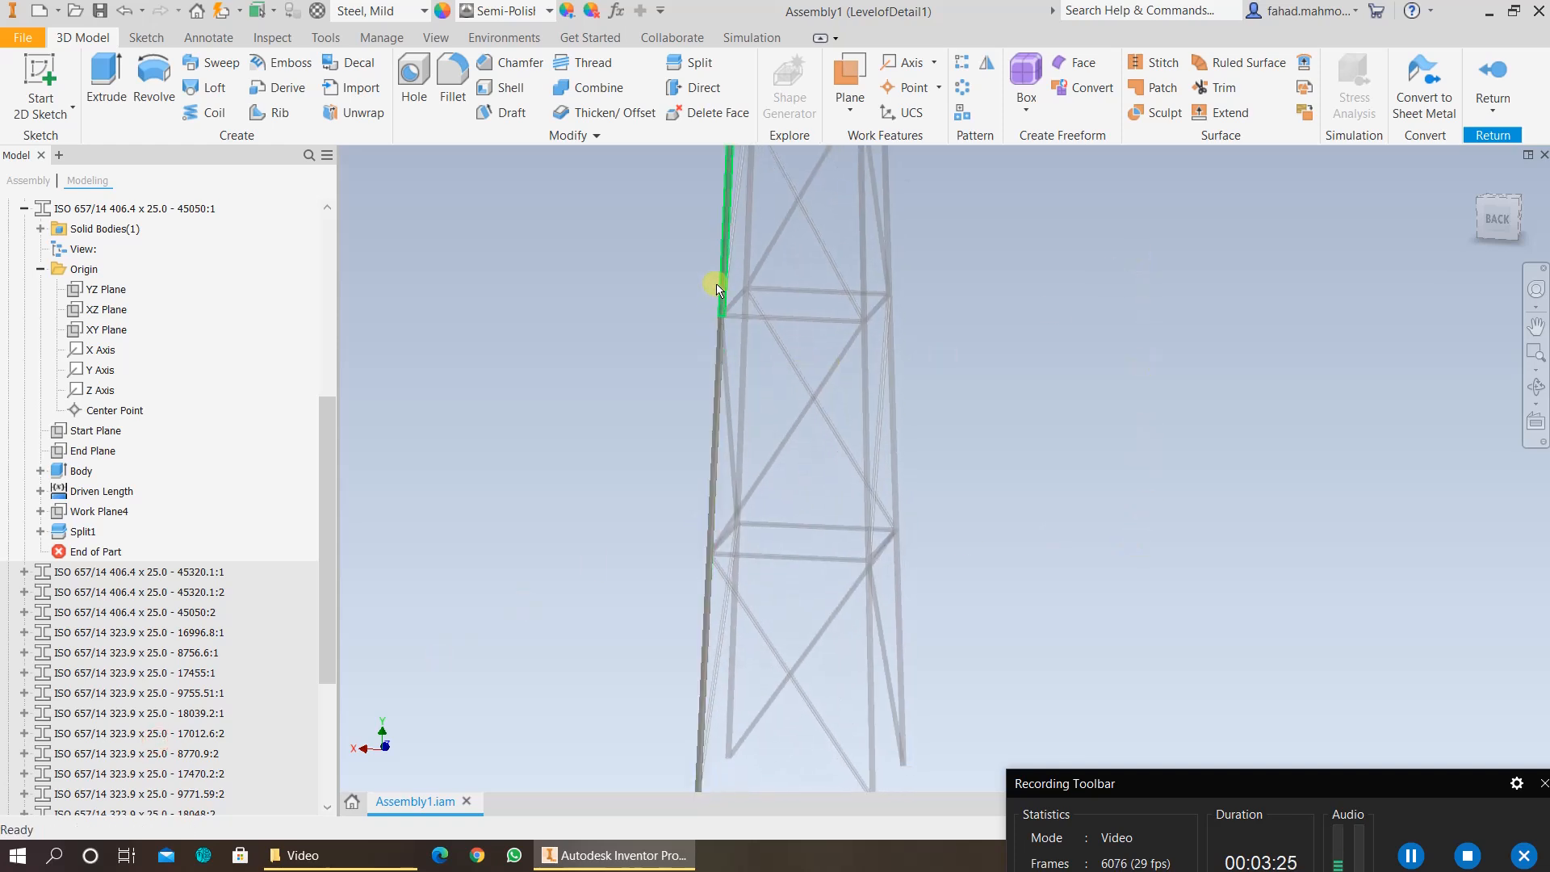
pyautogui.scroll(-2, 720, 289)
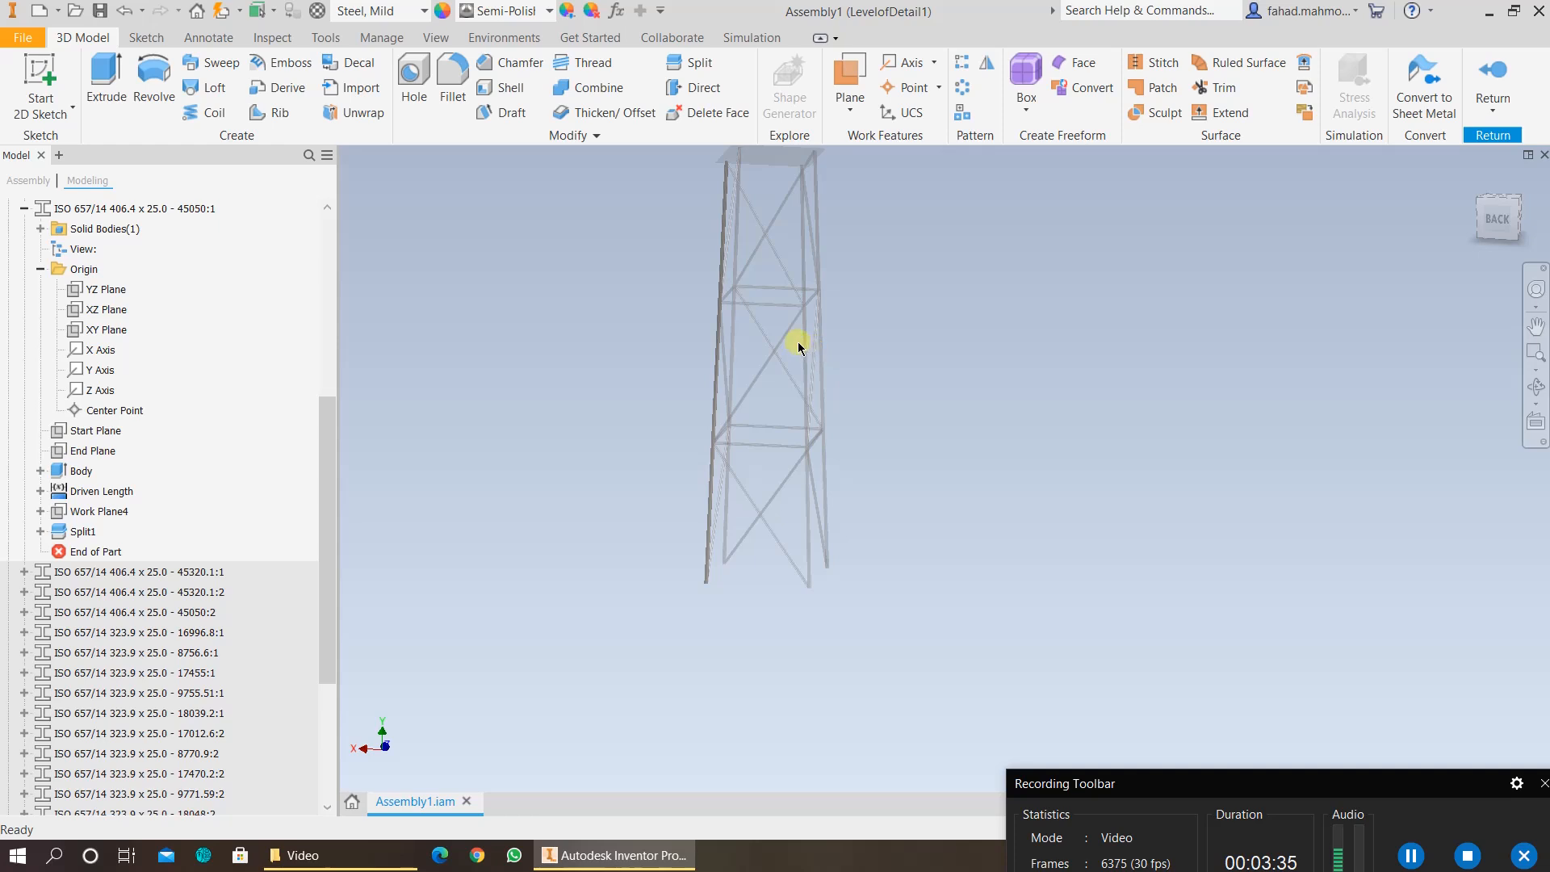
# Step: Return from the leg part to the frame assembly and save the work
pyautogui.click(1498, 92)
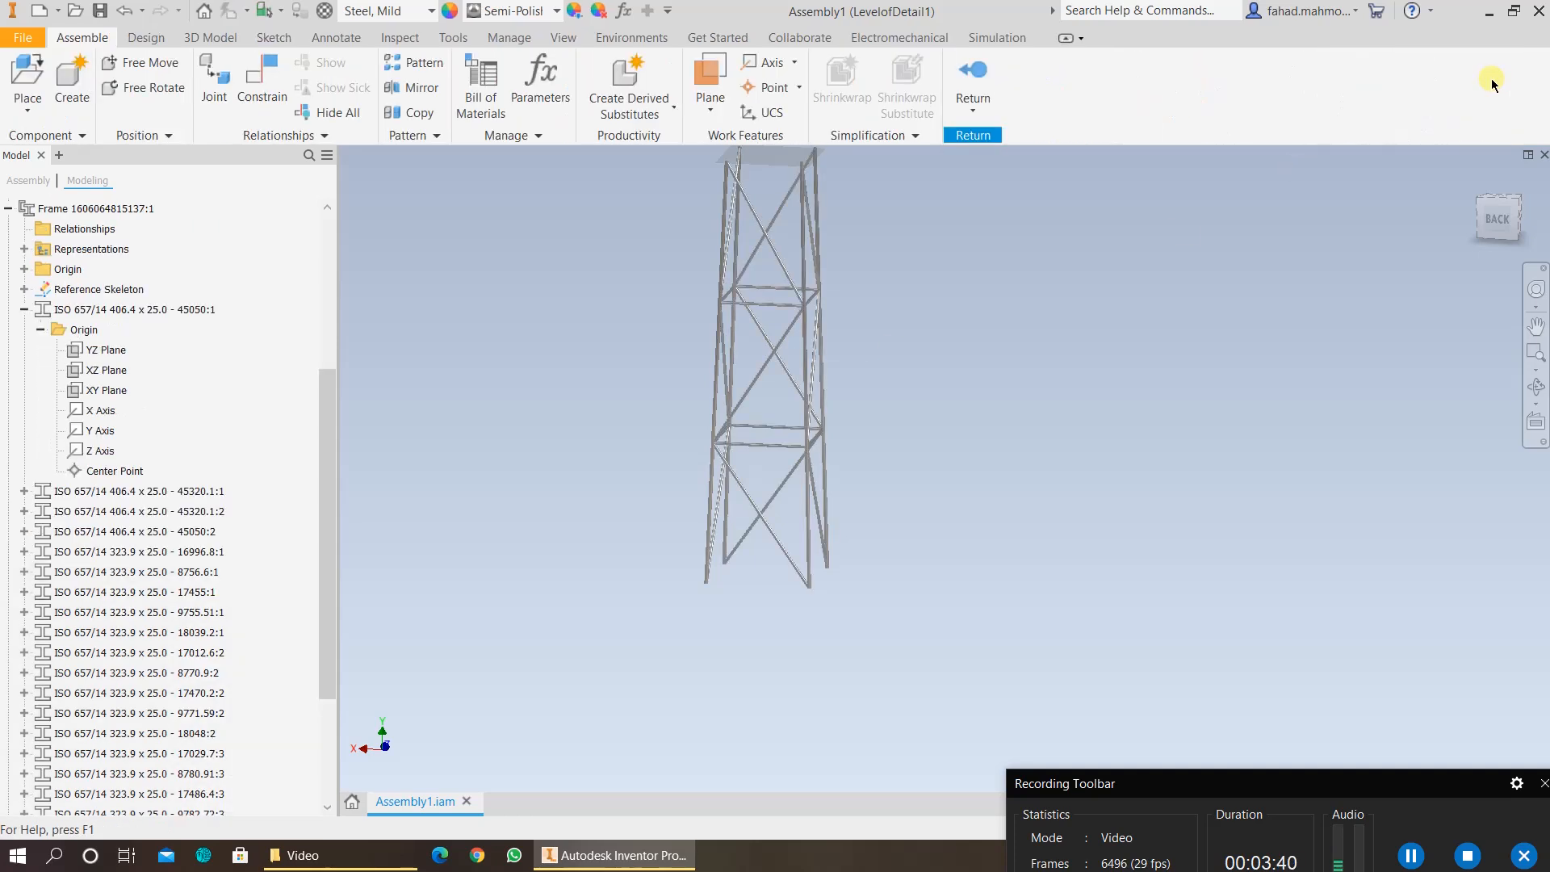
pyautogui.click(96, 13)
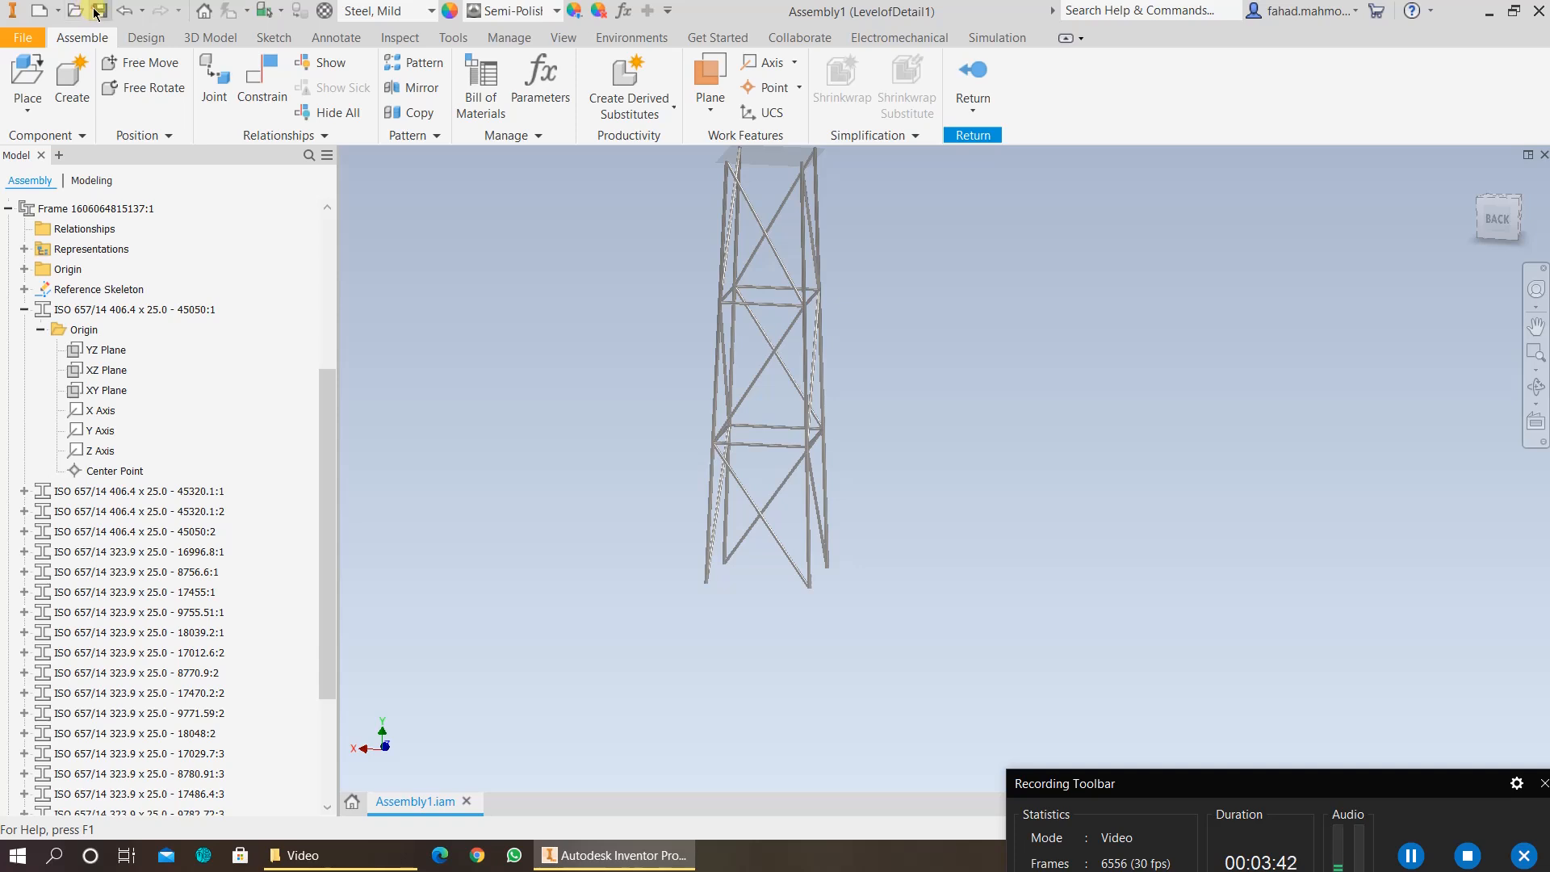
pyautogui.click(989, 268)
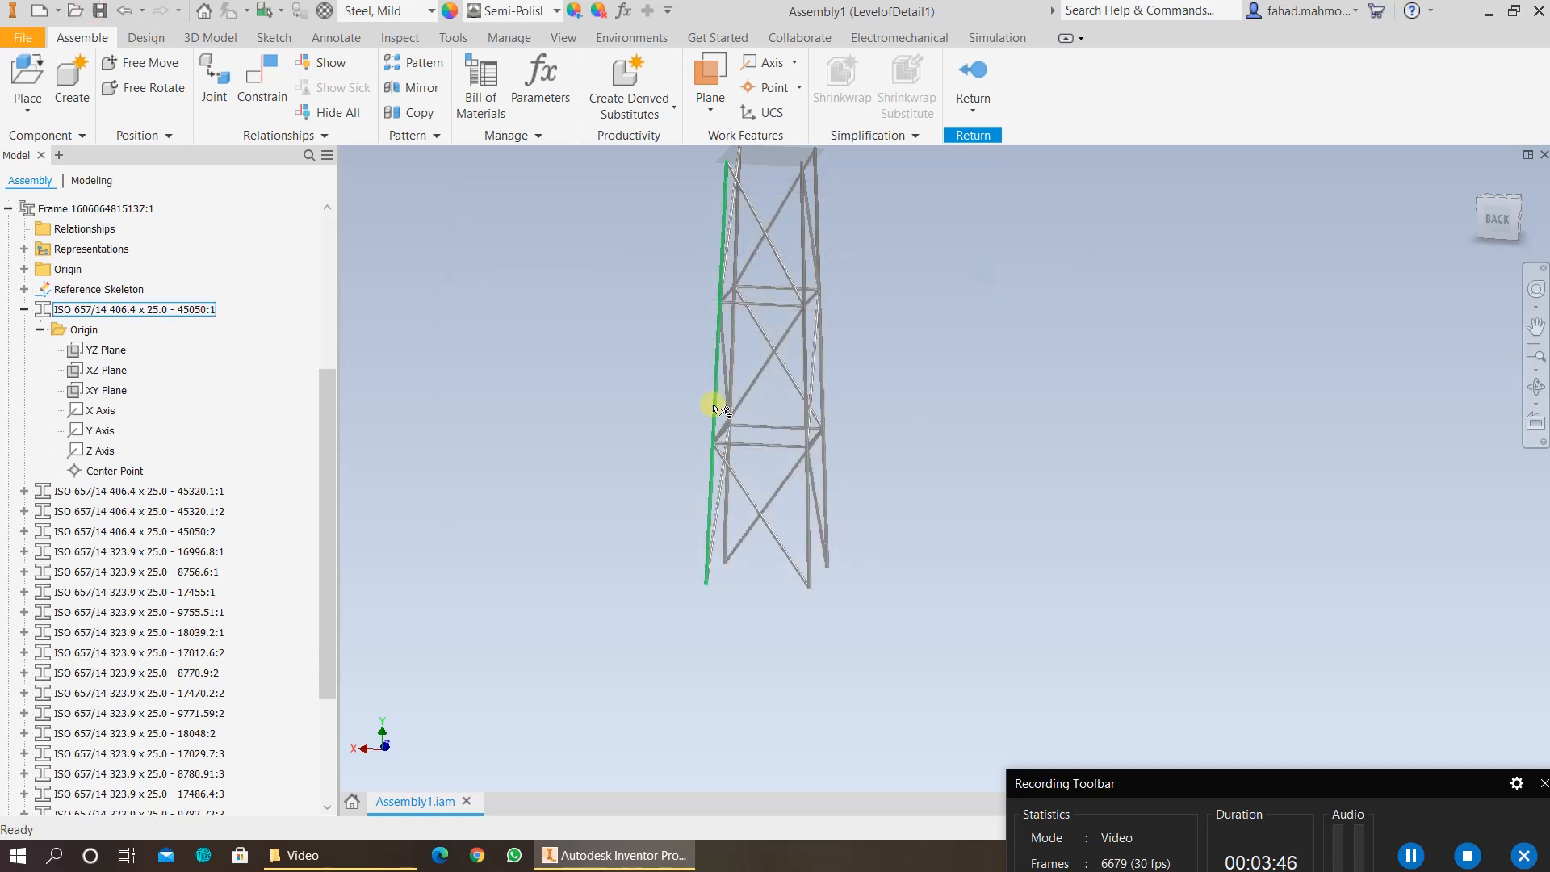
# Step: Open the corner leg 45320.1:1 for editing and create a work plane parallel to its XZ Plane, tangent to its outer cylindrical face
pyautogui.doubleClick(802, 376)
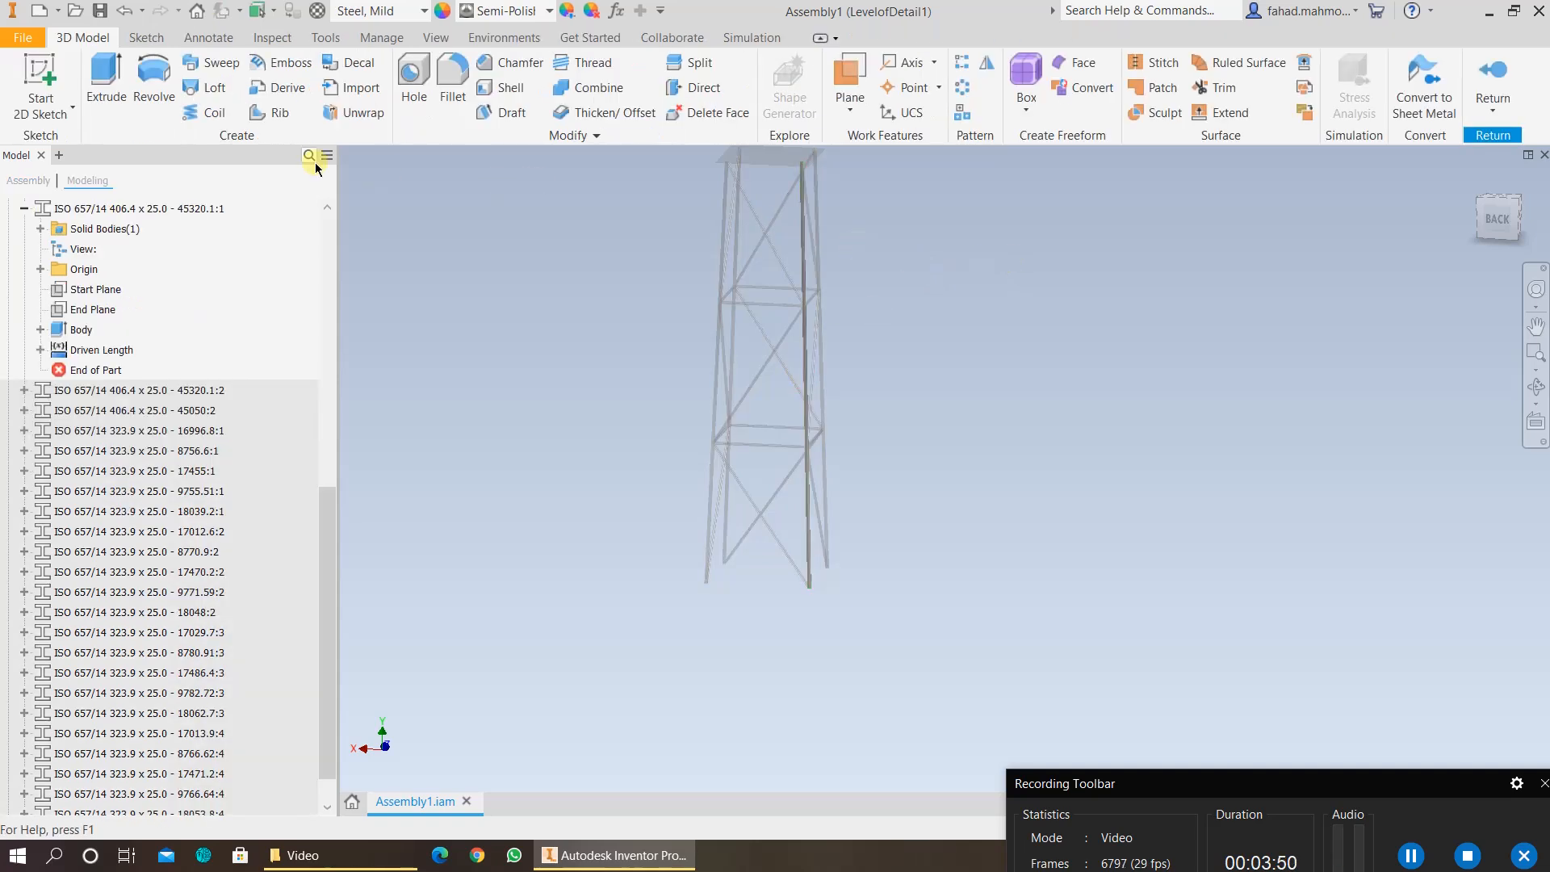
pyautogui.click(854, 77)
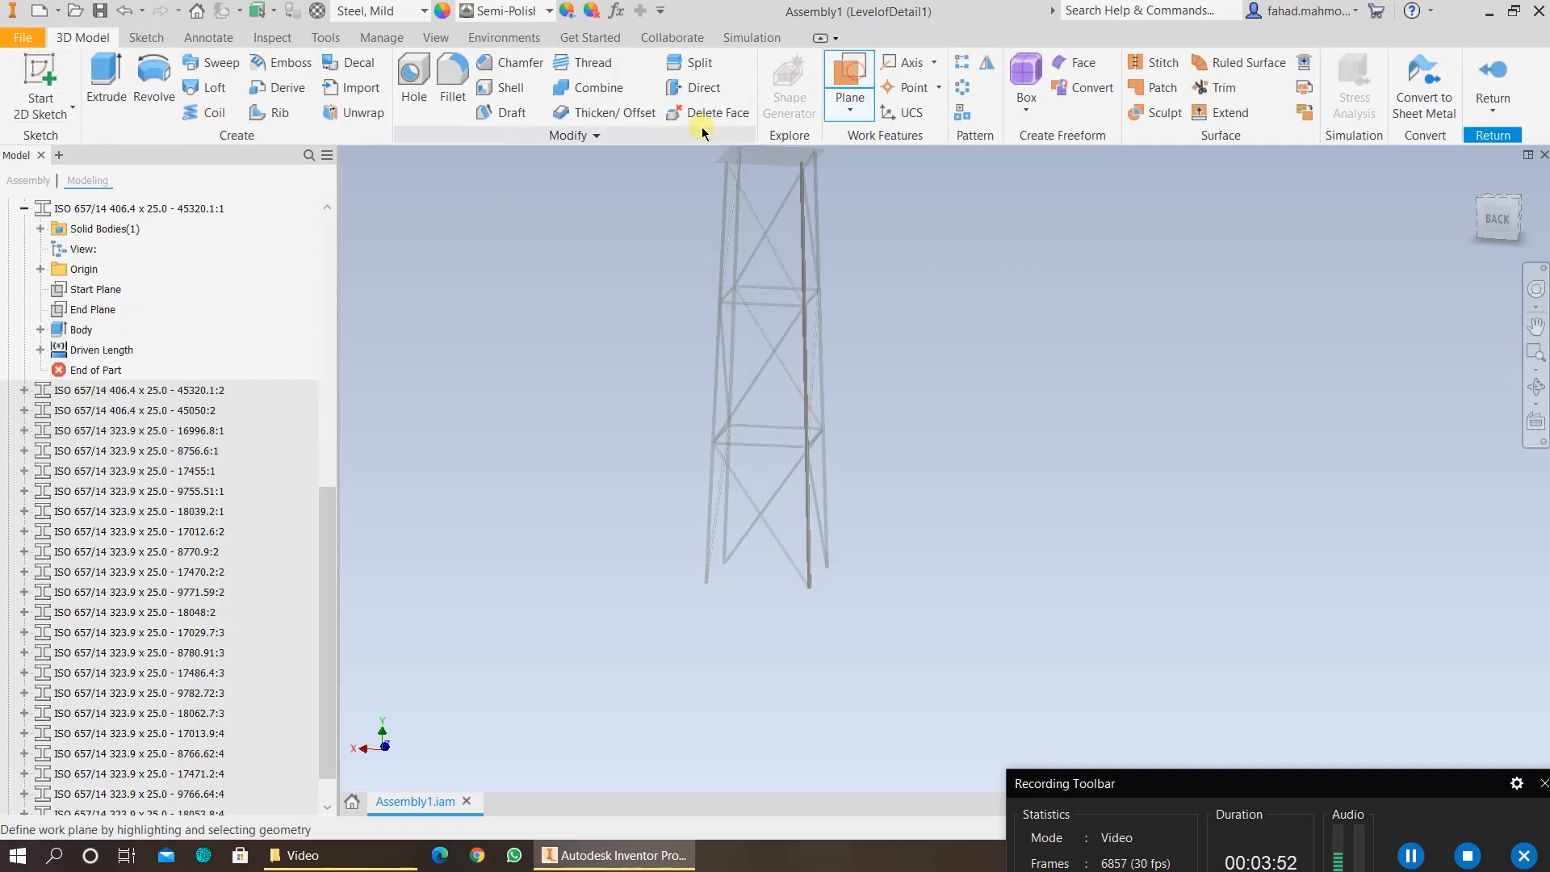
pyautogui.scroll(-8, 171, 311)
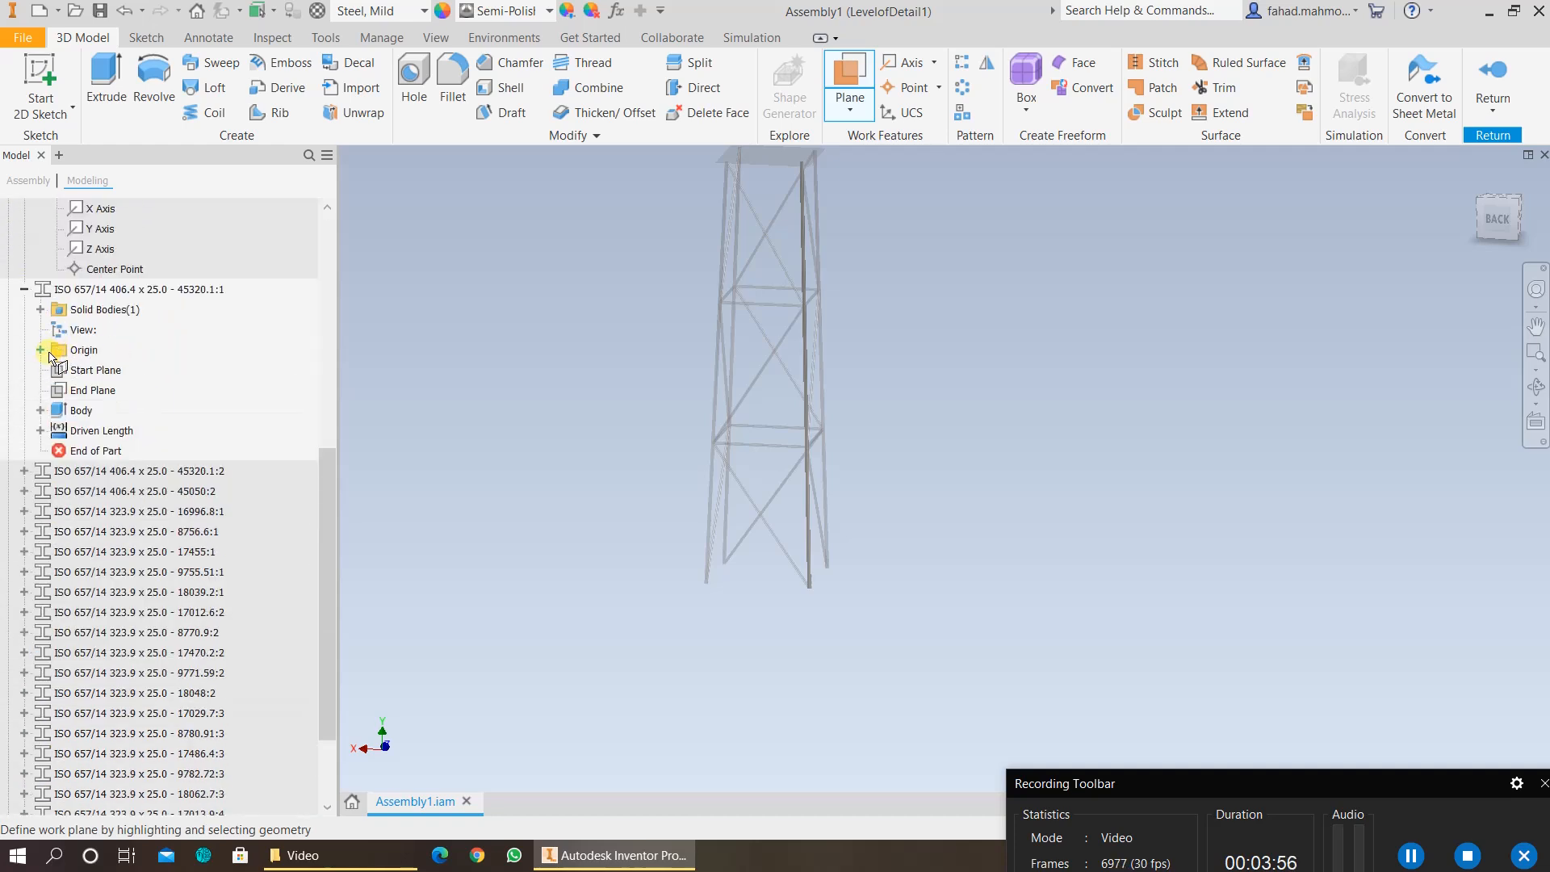
pyautogui.click(41, 349)
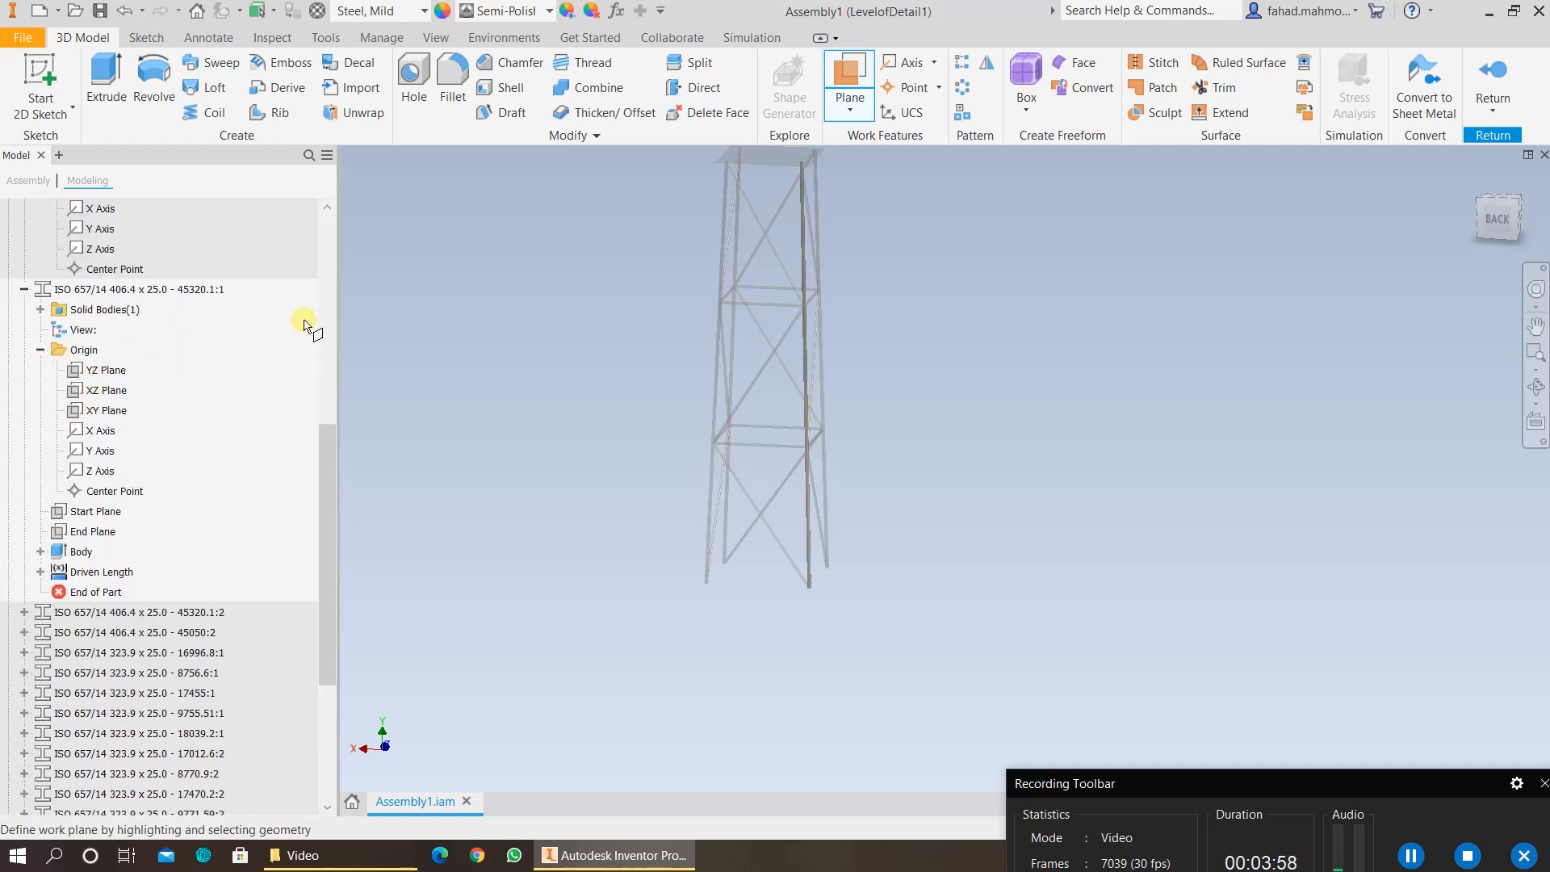
pyautogui.scroll(3, 855, 184)
pyautogui.scroll(2, 855, 184)
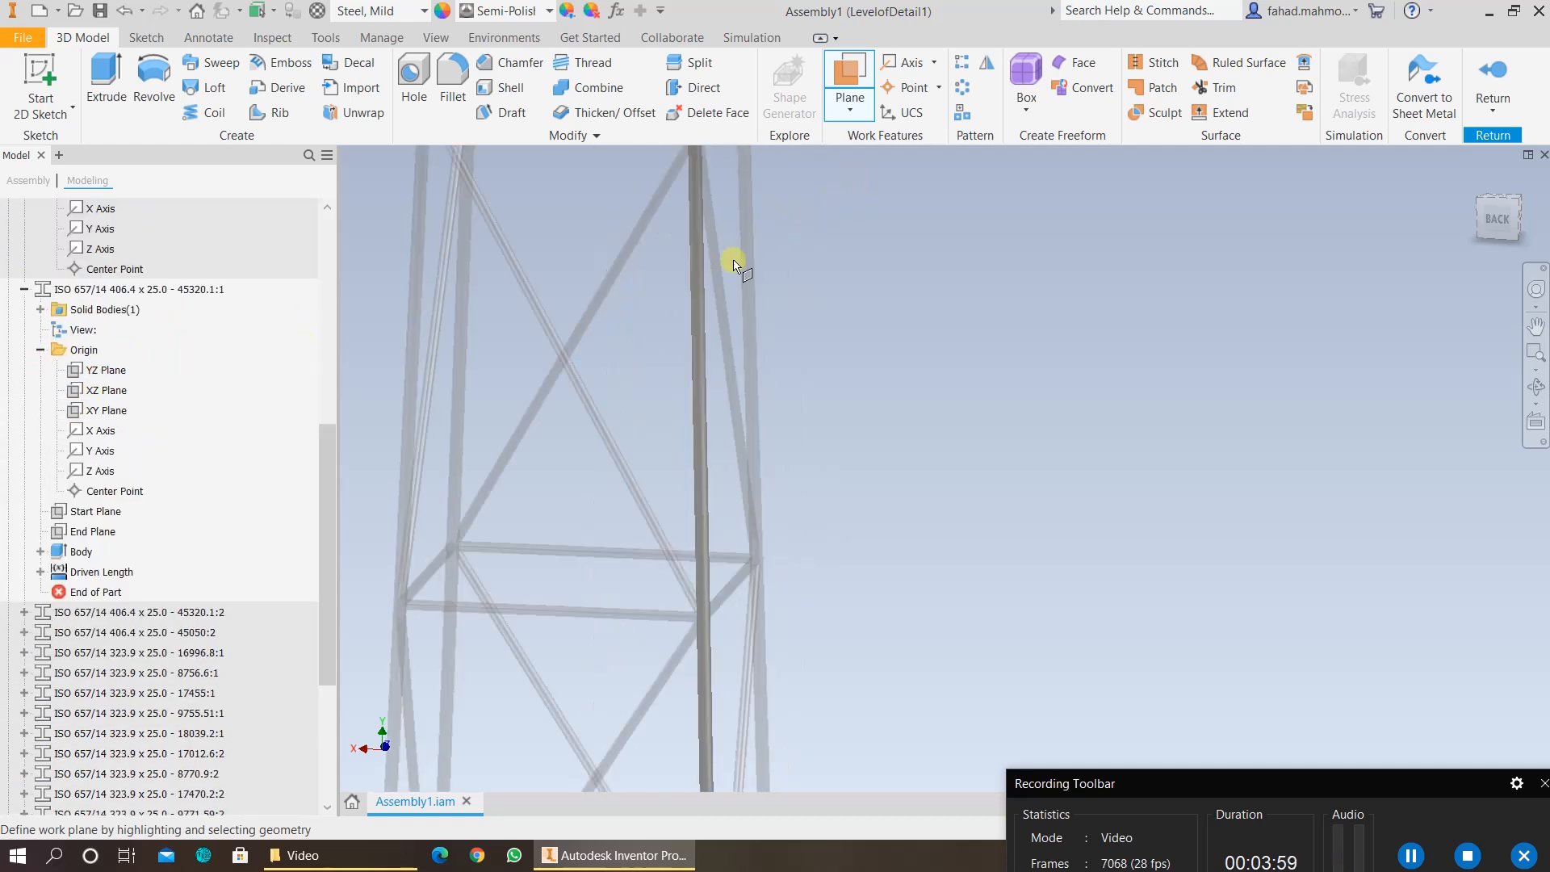
pyautogui.click(110, 392)
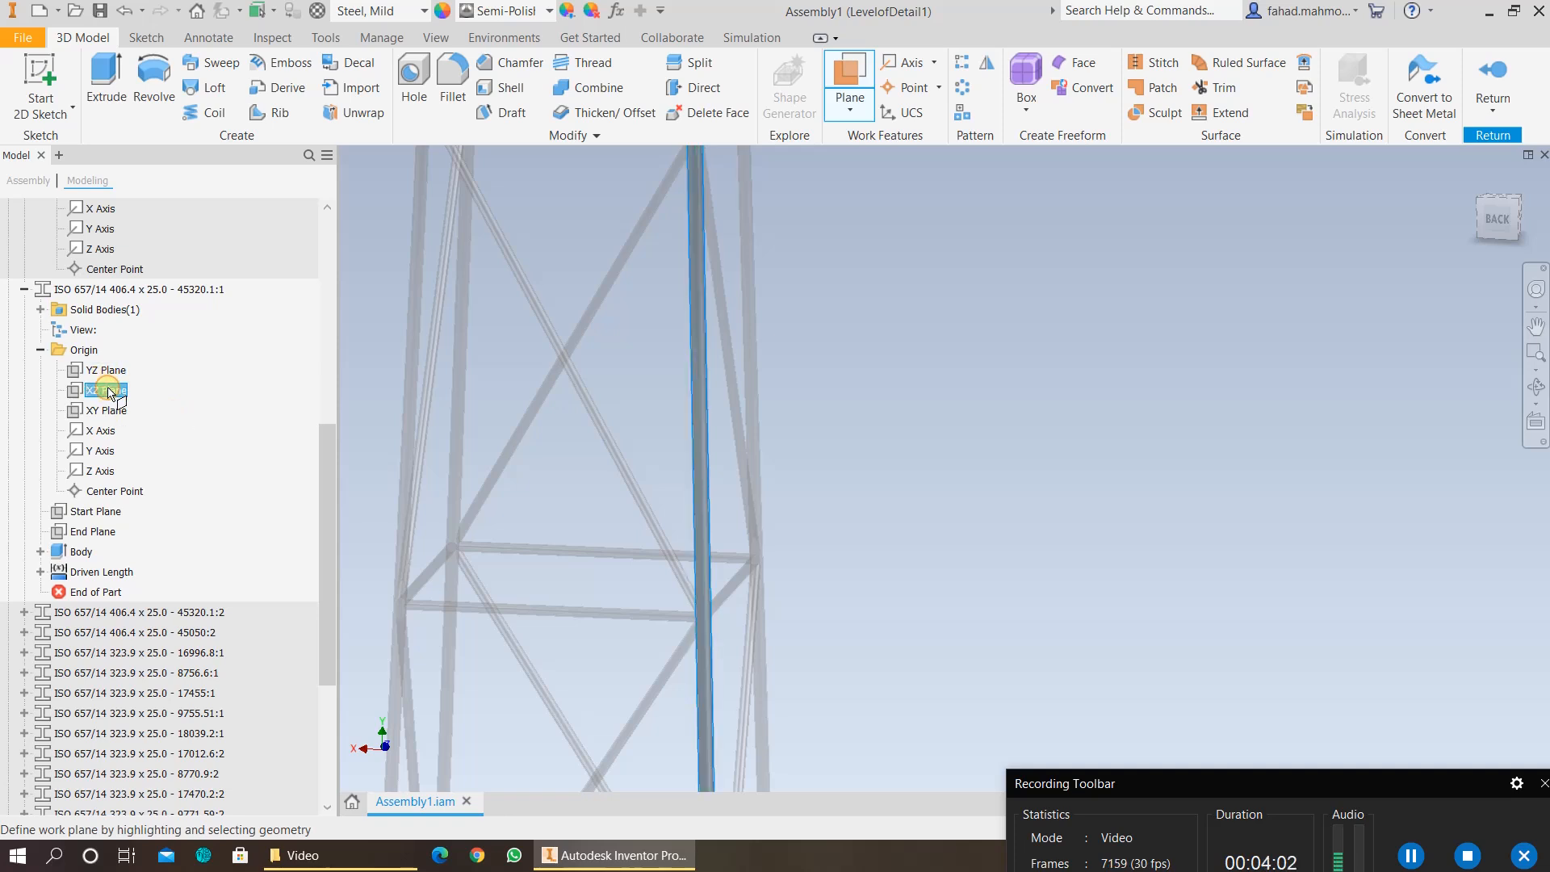
pyautogui.click(694, 317)
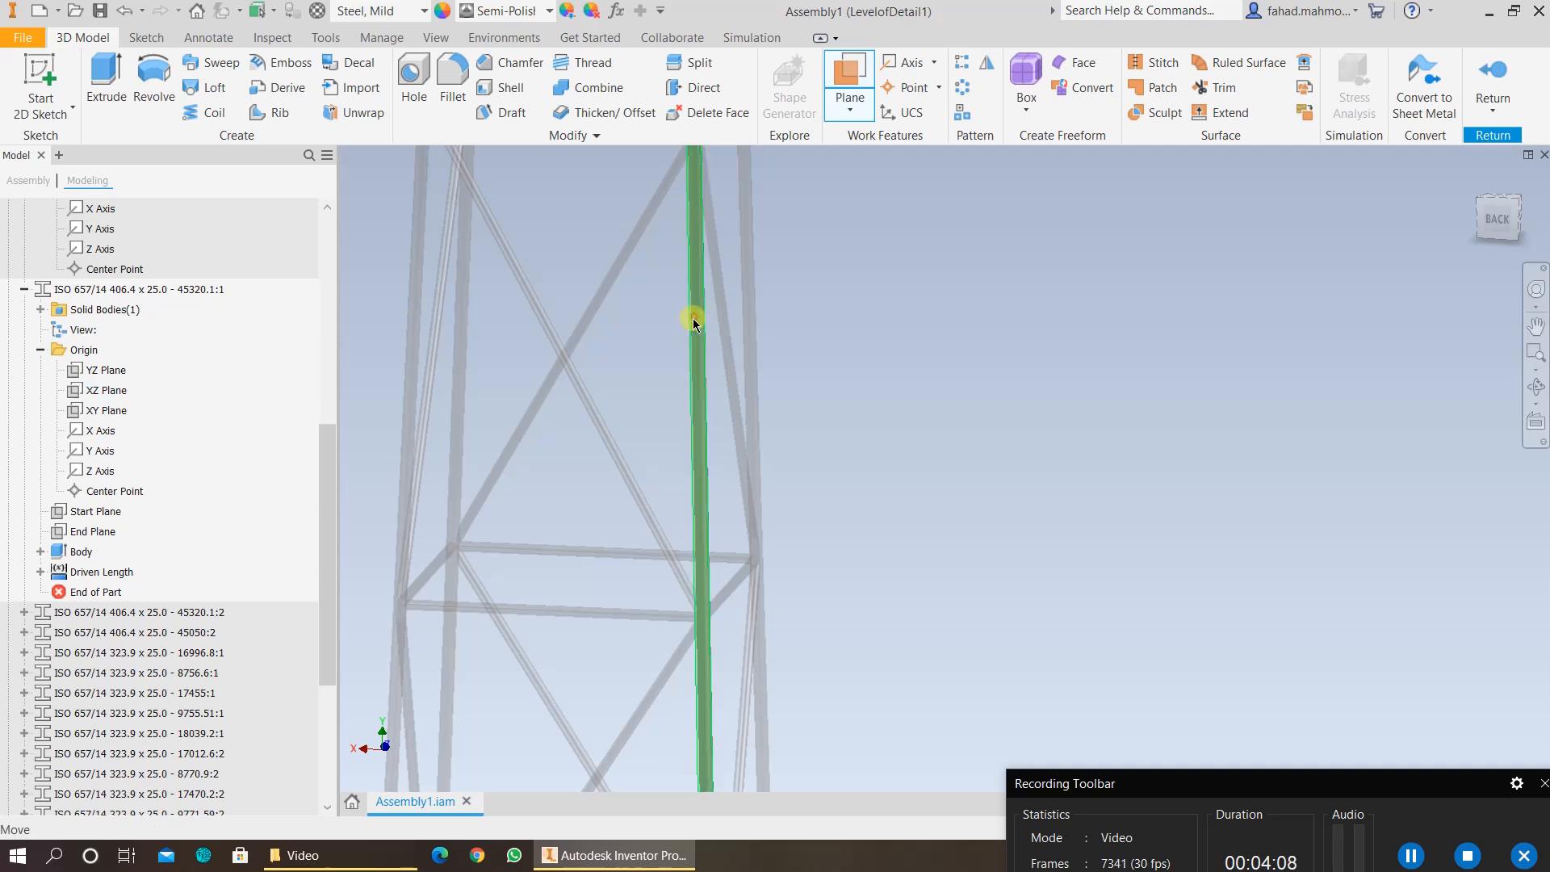
# Step: Start a 2D sketch on the second leg's tangent work plane
pyautogui.scroll(-5, 749, 323)
pyautogui.moveTo(753, 333); pyautogui.dragTo(706, 301, button='middle')
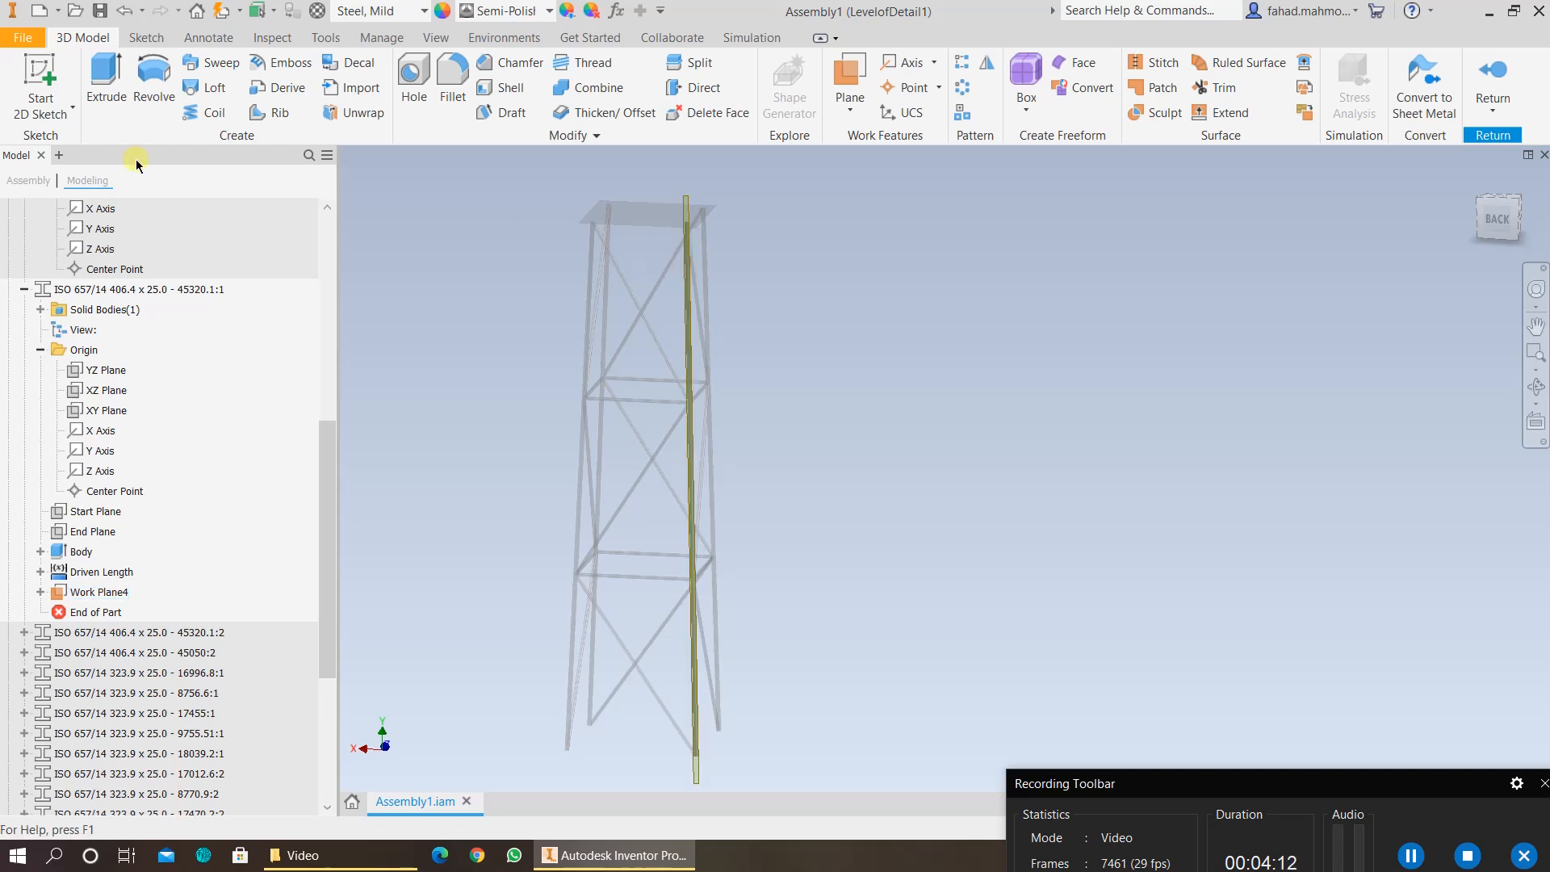
pyautogui.click(50, 74)
pyautogui.scroll(5, 693, 212)
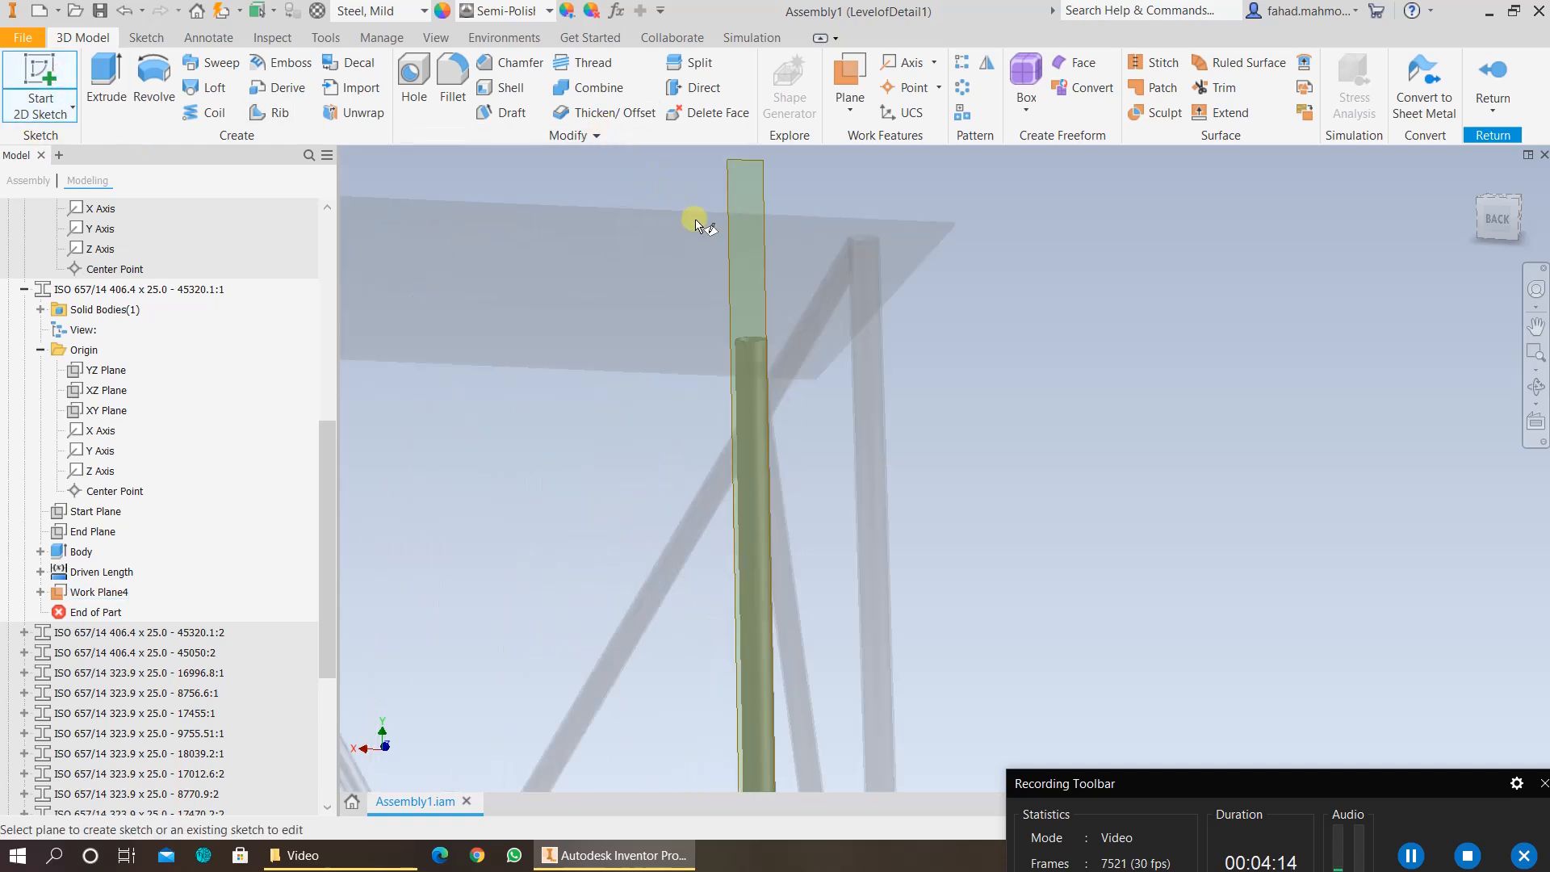
pyautogui.click(762, 176)
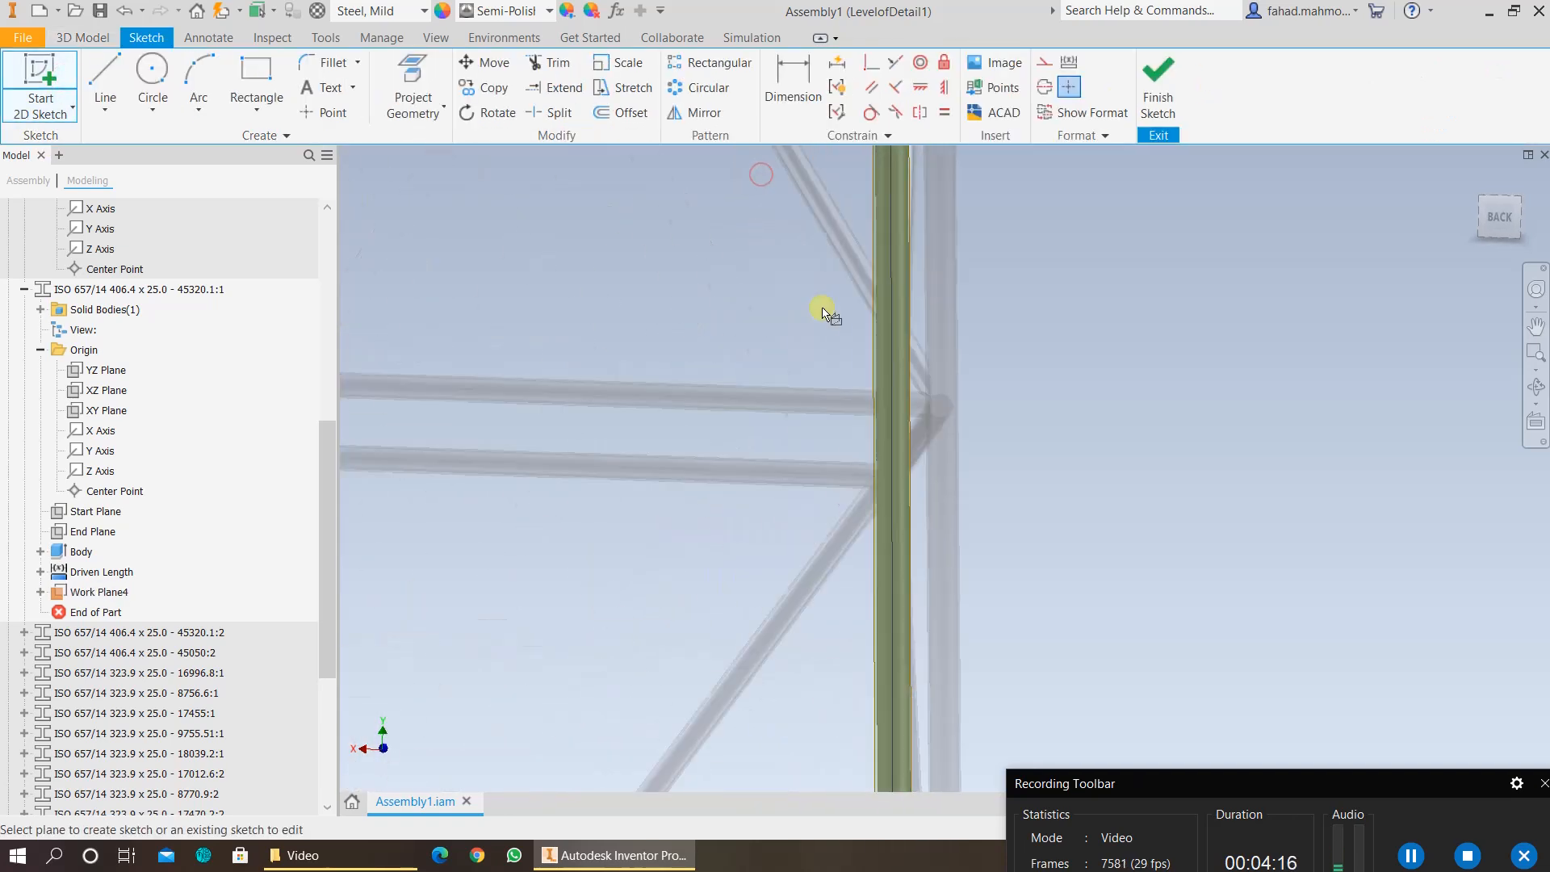
# Step: Project the second leg's lower end edge into the sketch
pyautogui.moveTo(1044, 417)
pyautogui.mouseDown(button='middle')
pyautogui.moveTo(878, 424)
pyautogui.moveTo(762, 526)
pyautogui.moveTo(711, 628)
pyautogui.mouseUp(button='middle')
pyautogui.scroll(-5, 887, 424)
pyautogui.scroll(4, 762, 528)
pyautogui.scroll(-4, 763, 530)
pyautogui.scroll(-4, 711, 628)
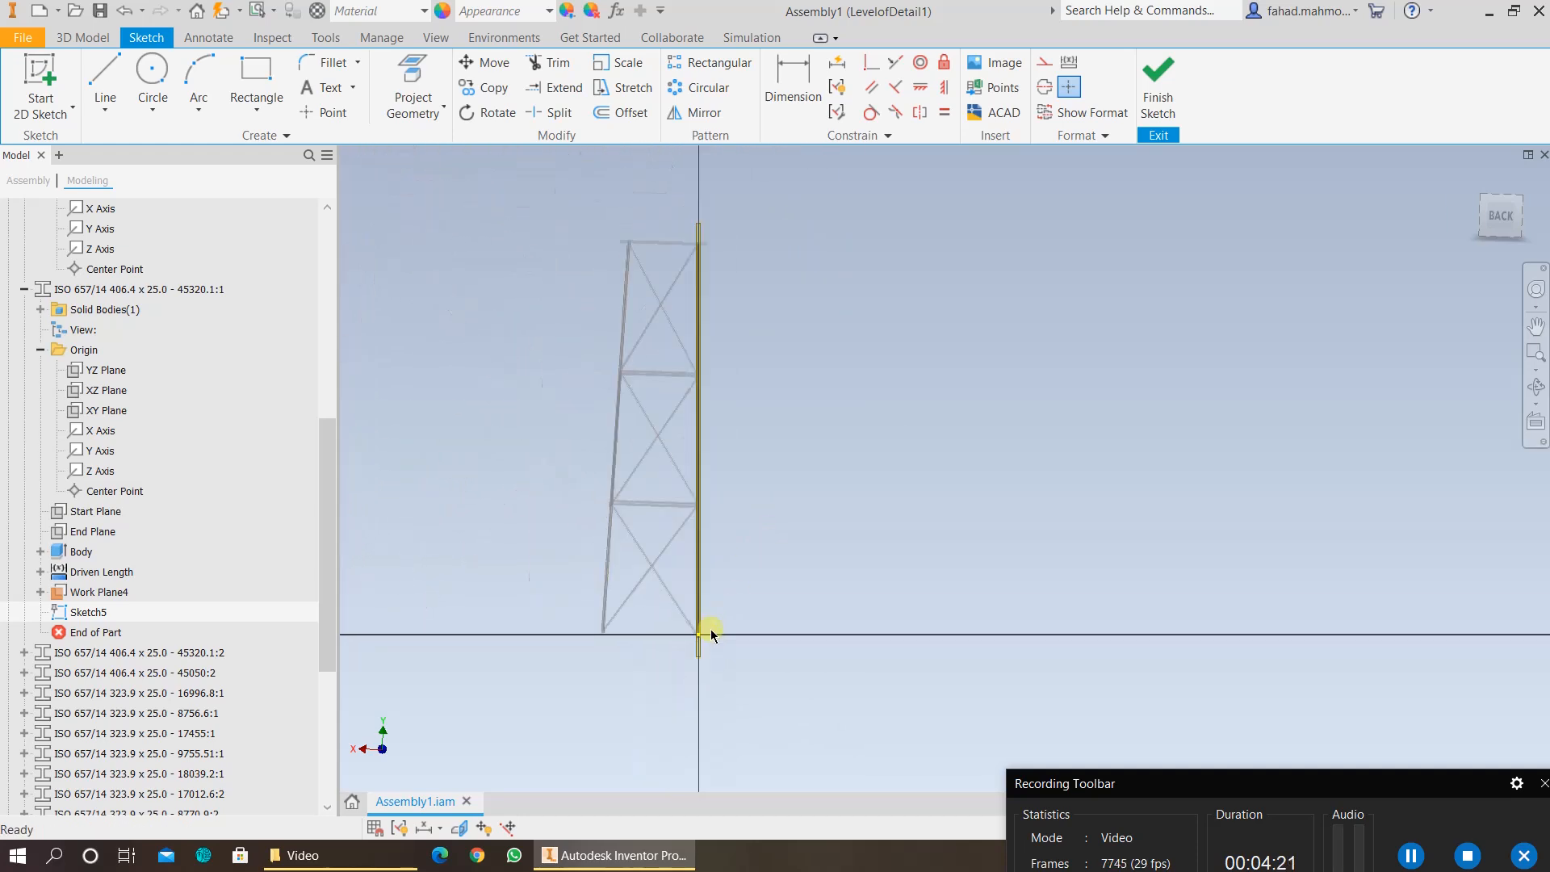
pyautogui.scroll(6, 710, 627)
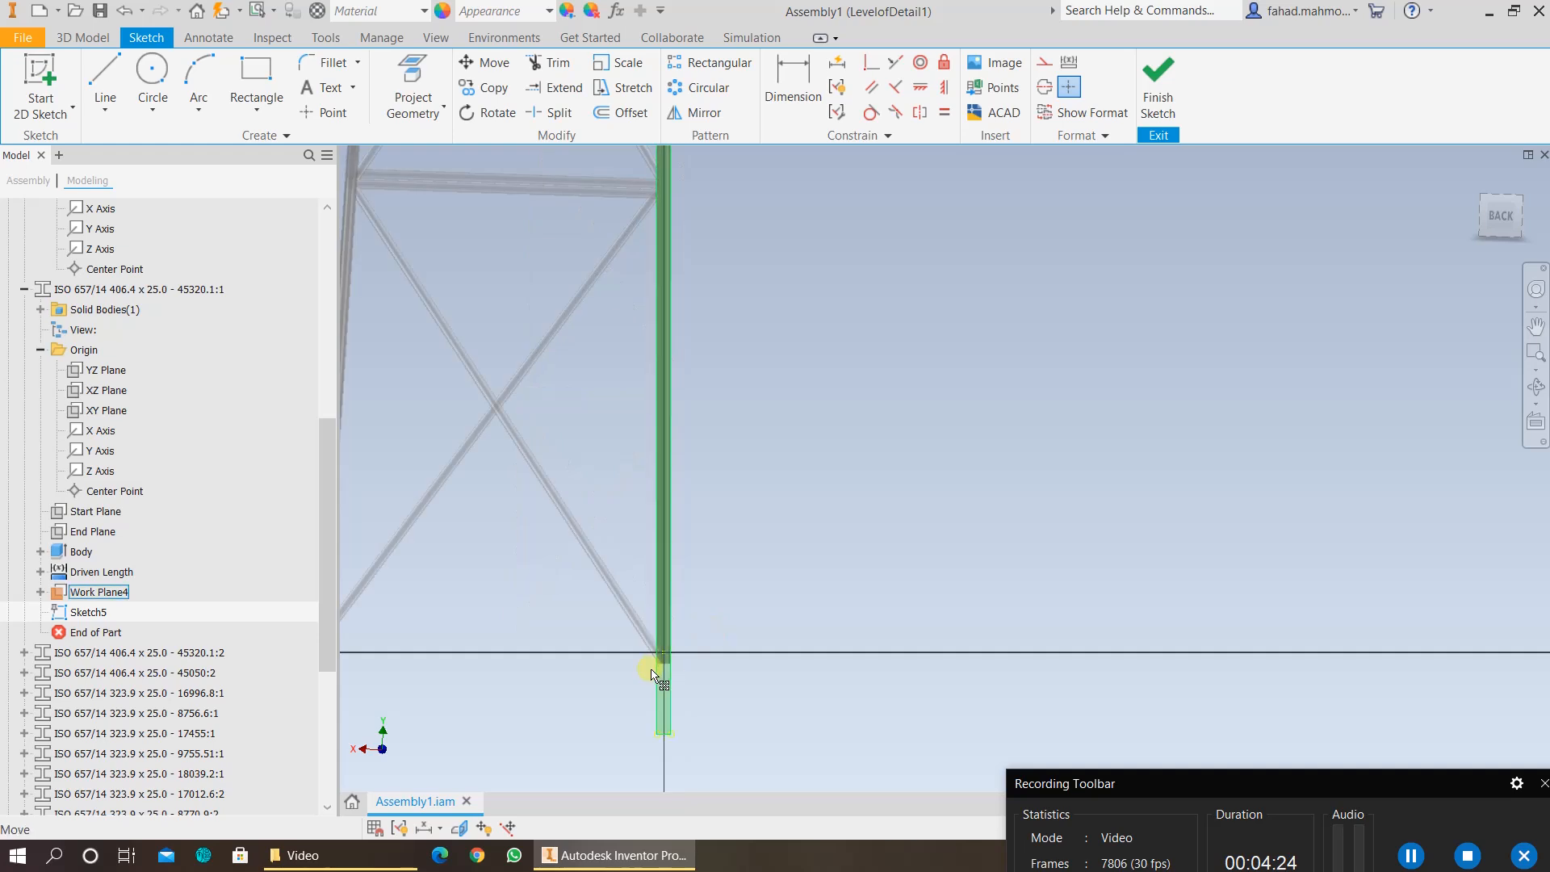
pyautogui.click(413, 85)
pyautogui.click(659, 626)
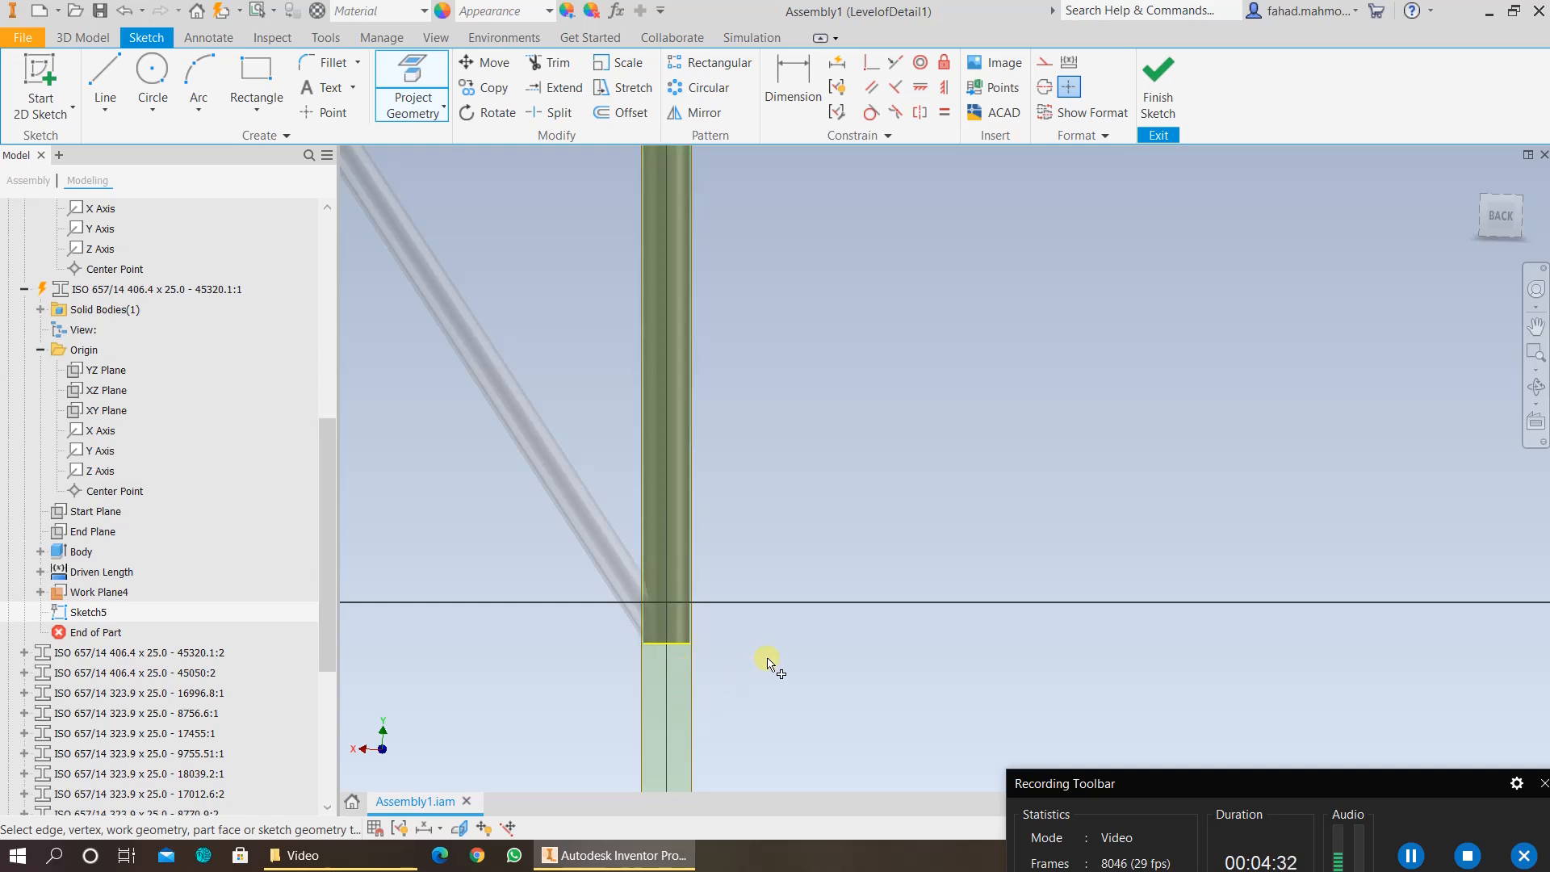
# Step: Sketch a rectangle 30 m high and about 13.5 m wide beside the leg
pyautogui.moveTo(767, 664)
pyautogui.mouseDown(button='middle')
pyautogui.moveTo(788, 525)
pyautogui.moveTo(786, 549)
pyautogui.mouseUp(button='middle')
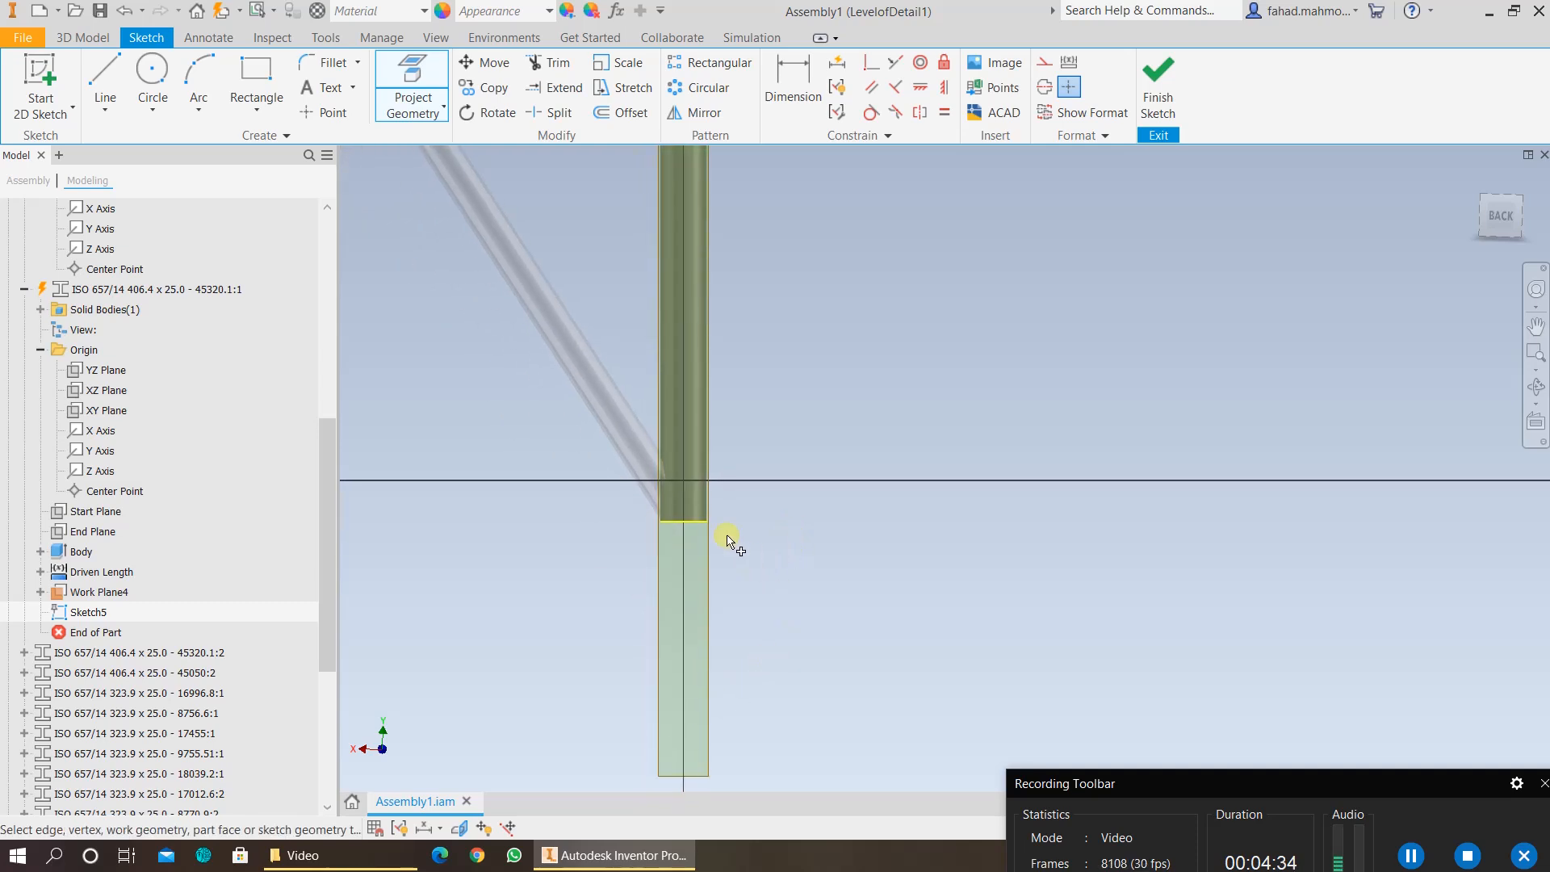
pyautogui.click(256, 85)
pyautogui.scroll(-6, 941, 374)
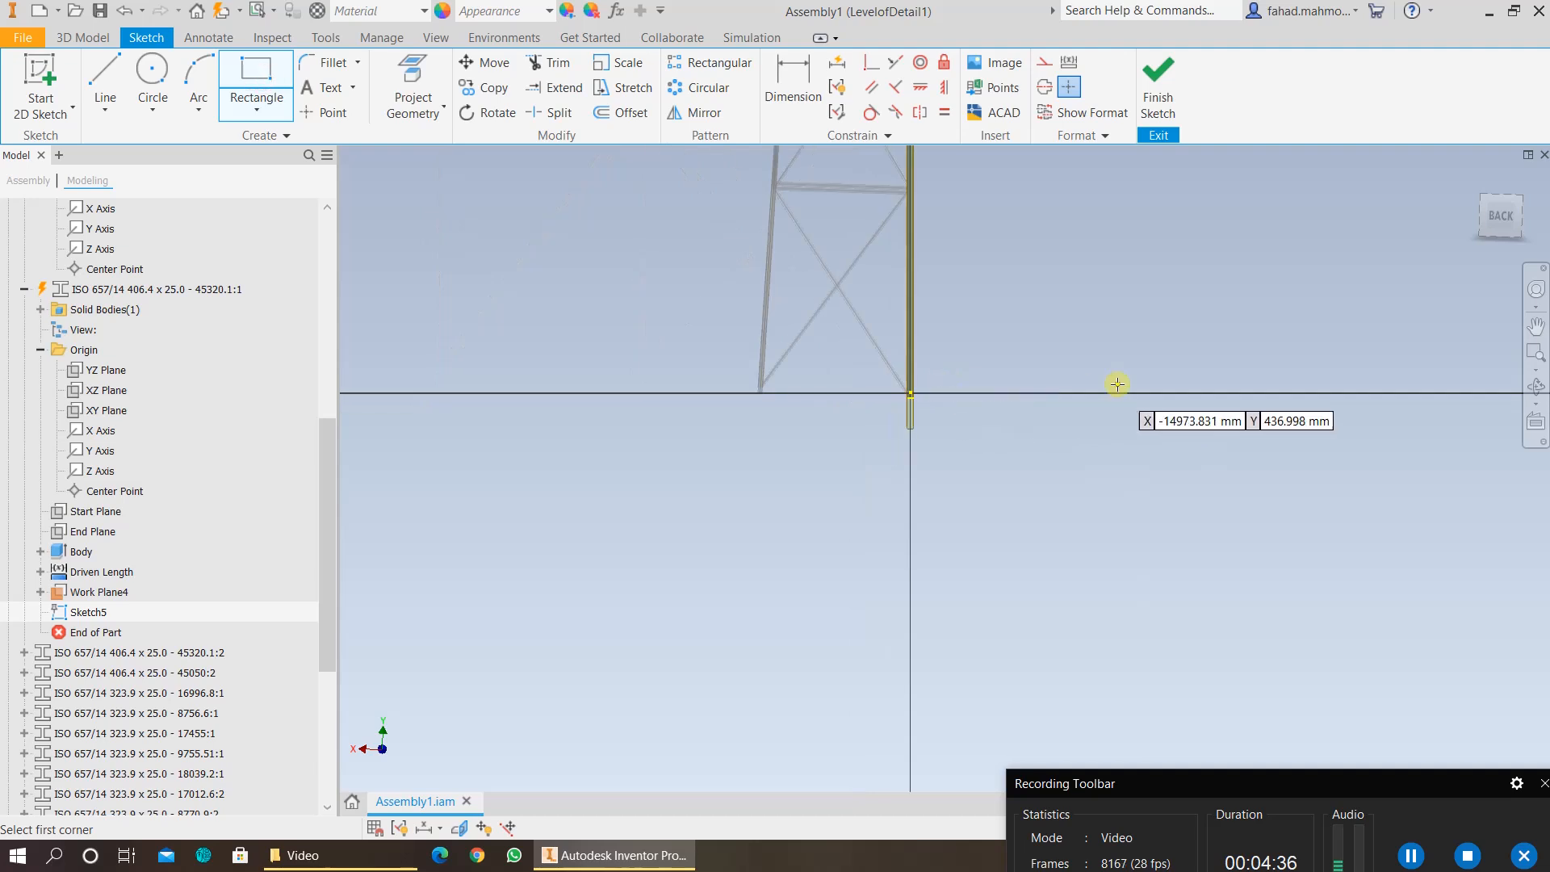
pyautogui.scroll(-3, 1117, 384)
pyautogui.moveTo(1117, 384); pyautogui.dragTo(710, 543, button='middle')
pyautogui.click(720, 337)
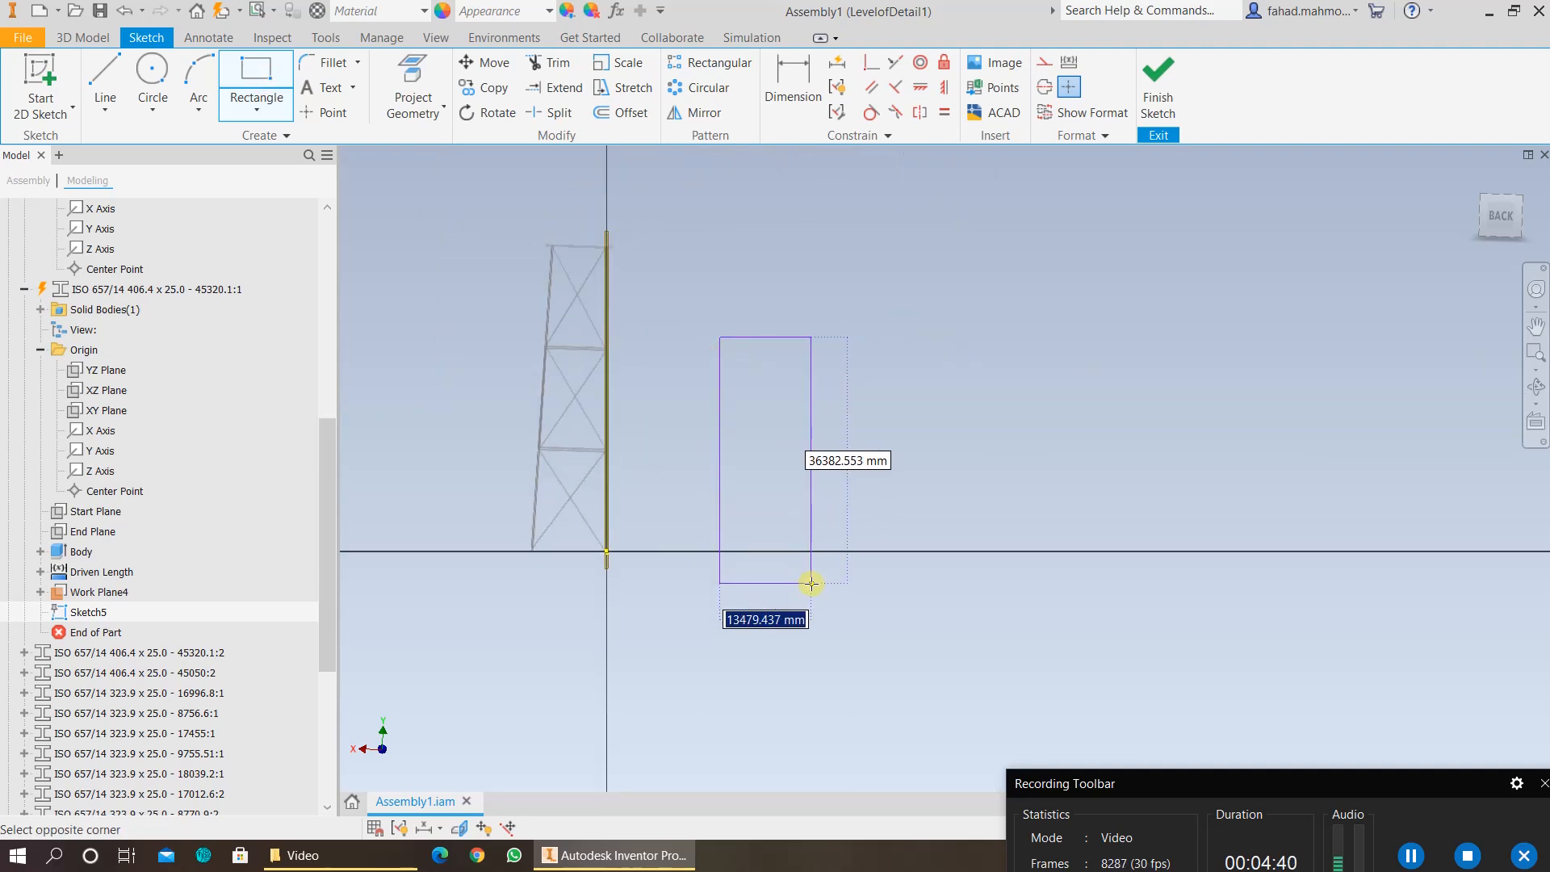
pyautogui.press('Tab')
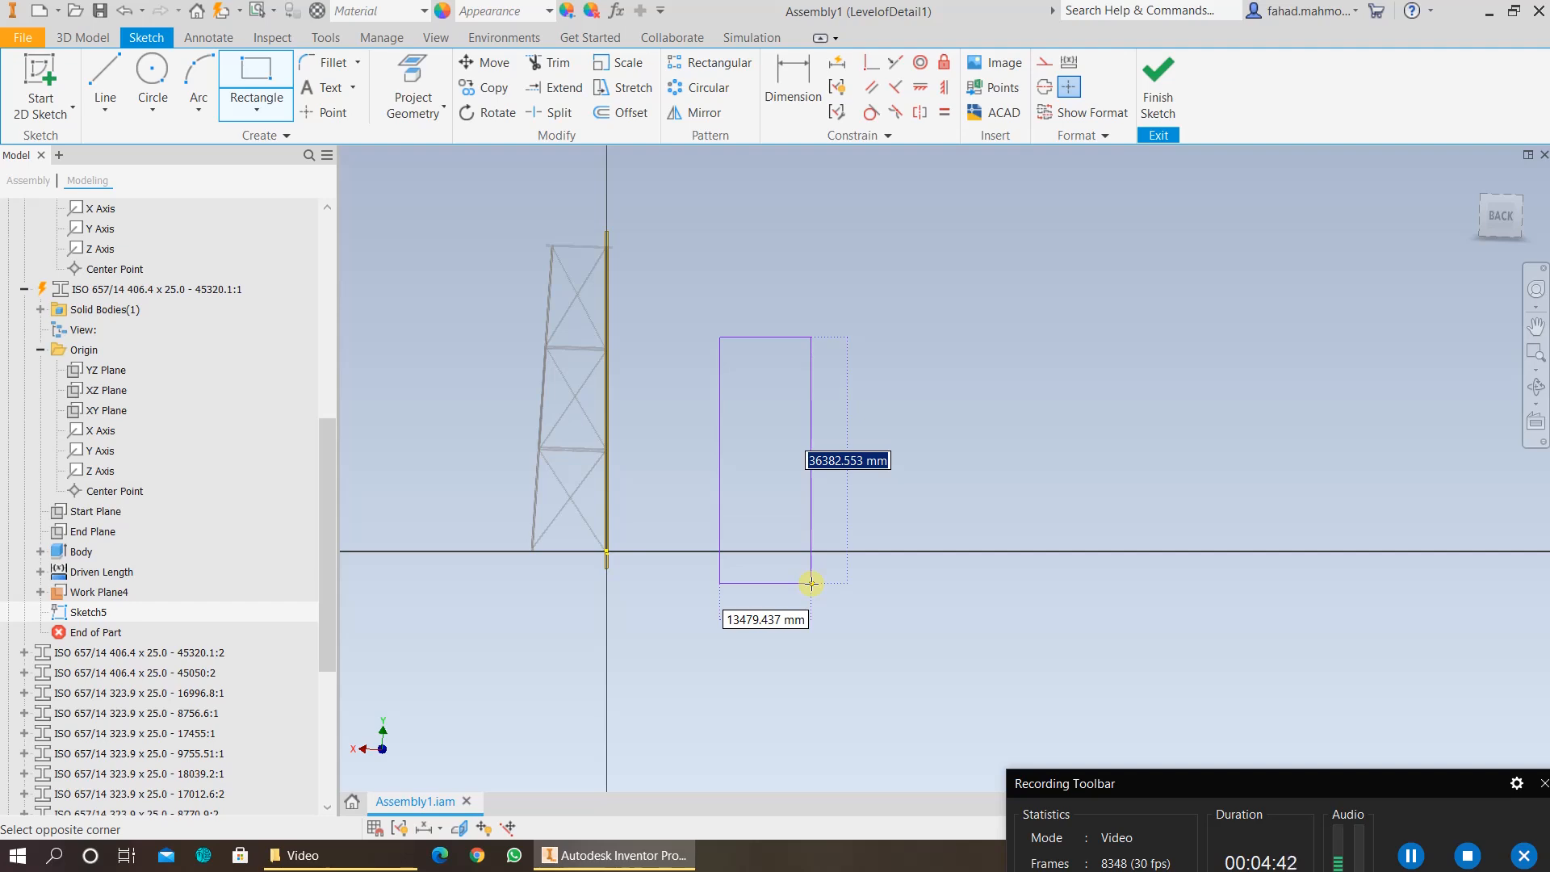
pyautogui.write('3')
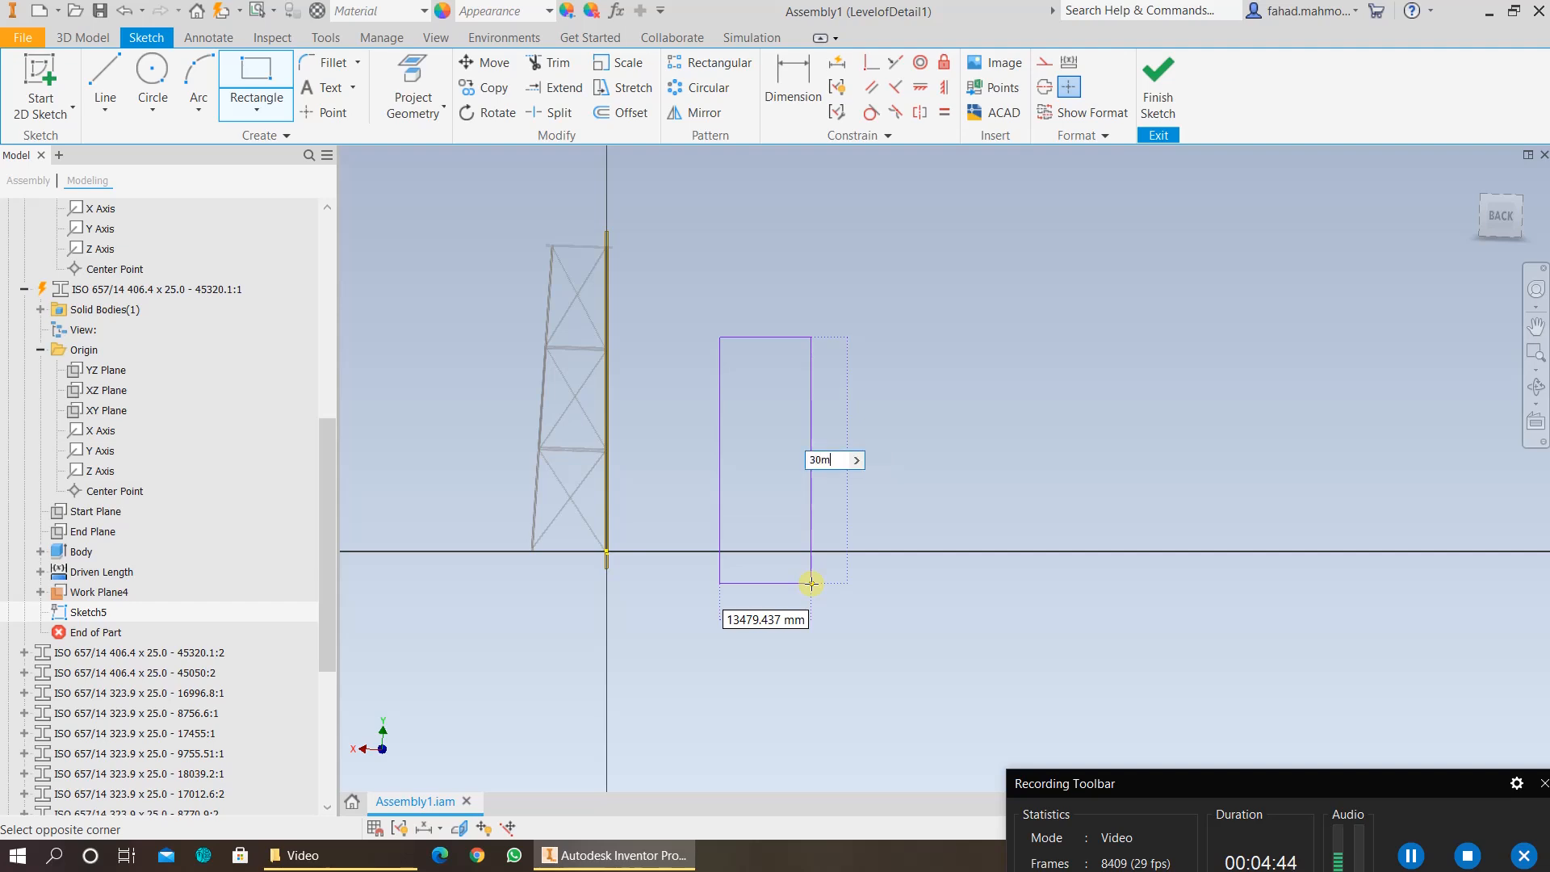
pyautogui.write('0m')
pyautogui.press('Return')
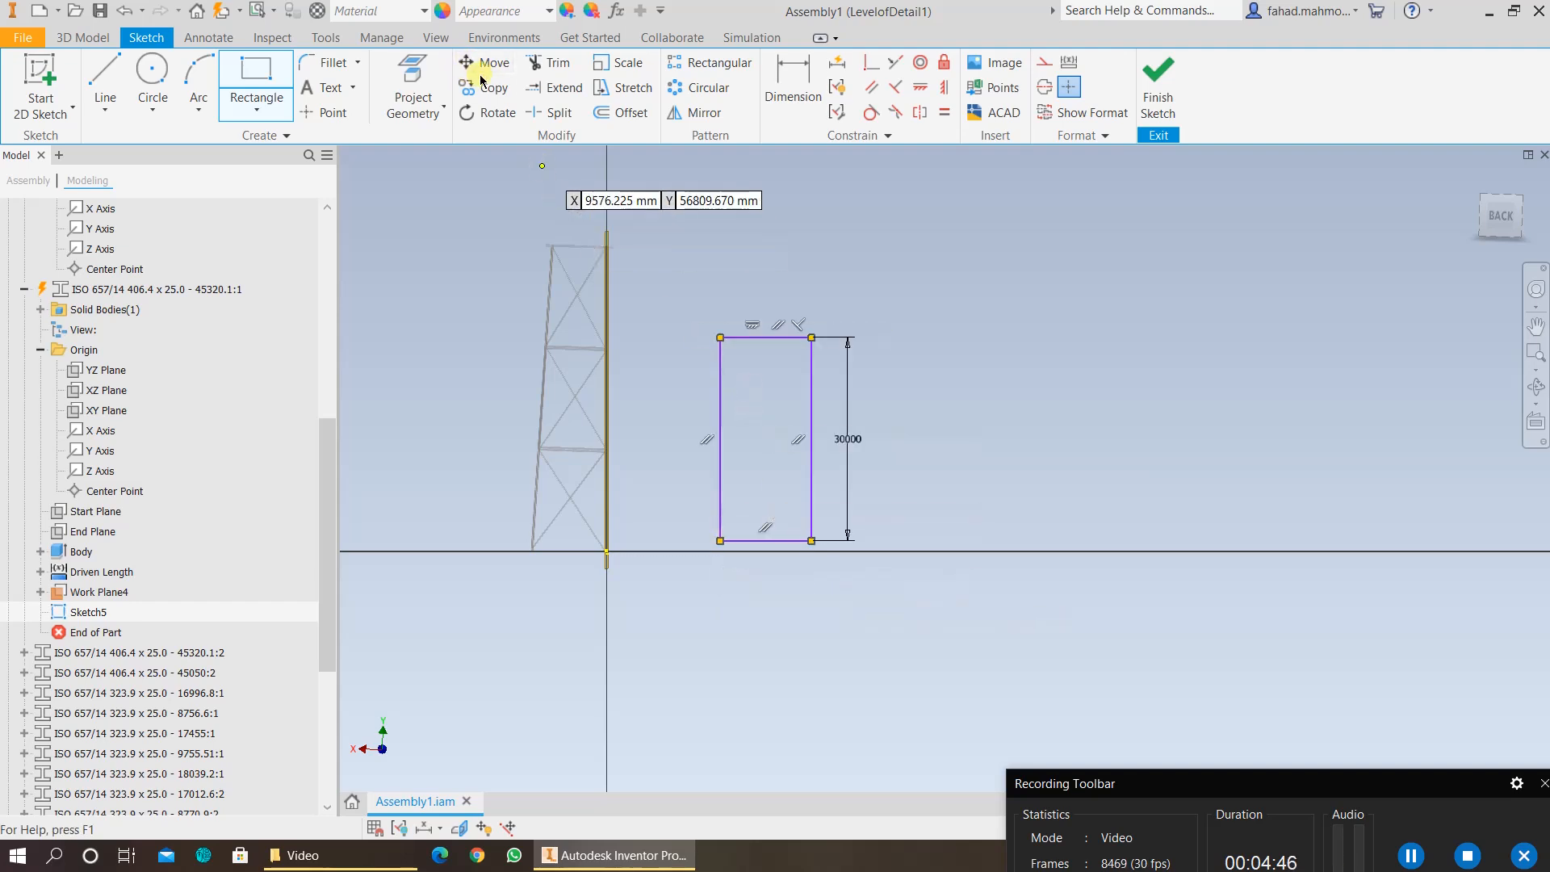
# Step: Move the rectangle by its lower corner onto the end of the projected edge at the leg's base, and finish the sketch
pyautogui.click(488, 71)
pyautogui.moveTo(675, 307); pyautogui.dragTo(957, 707)
pyautogui.click(1317, 371)
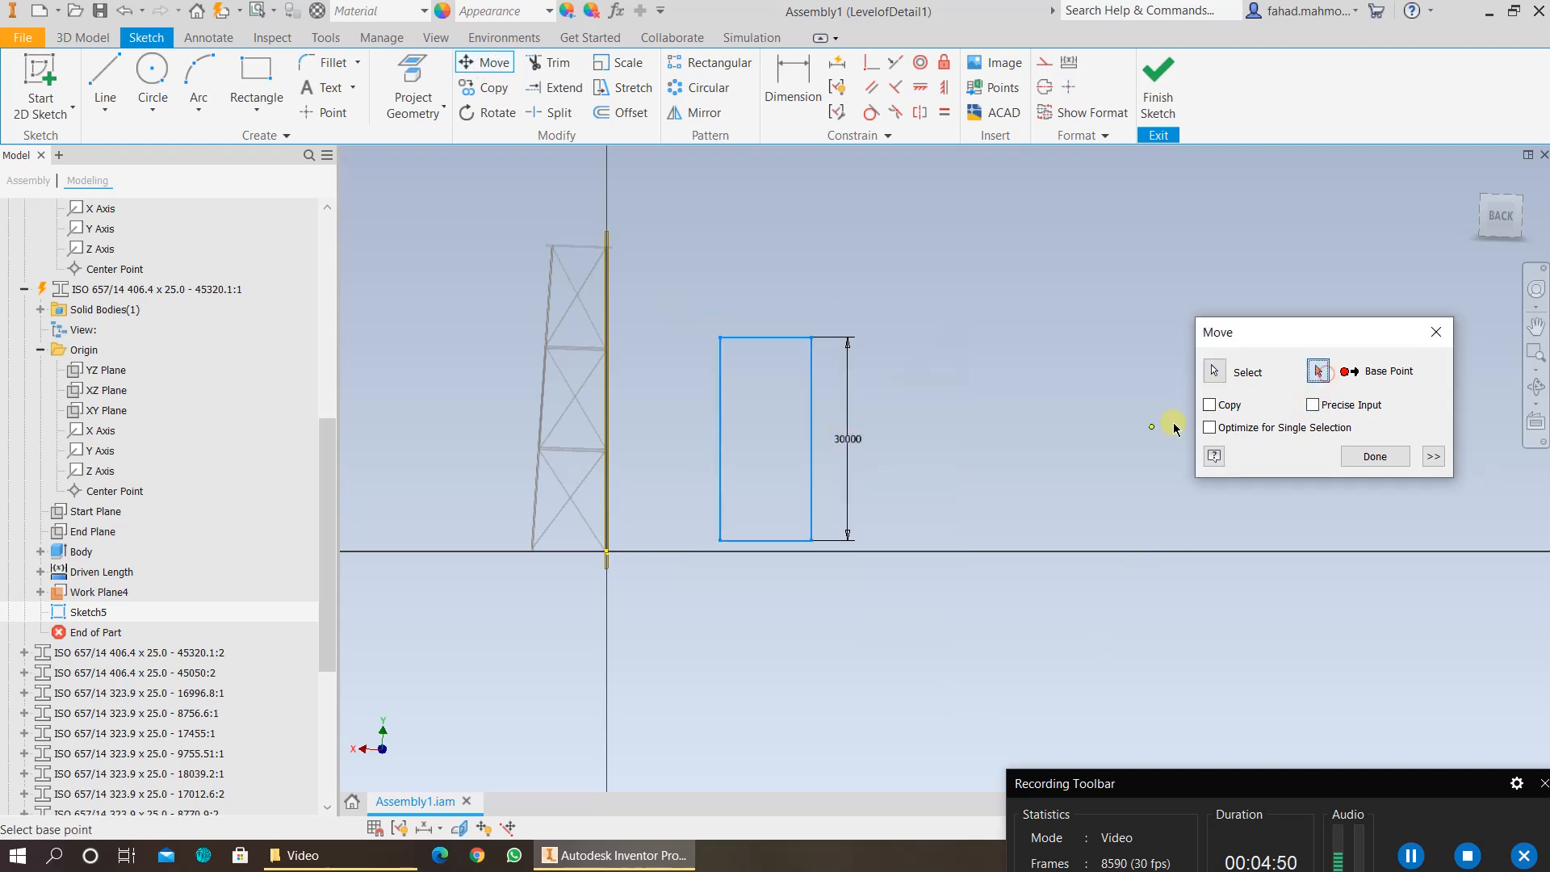
pyautogui.click(722, 539)
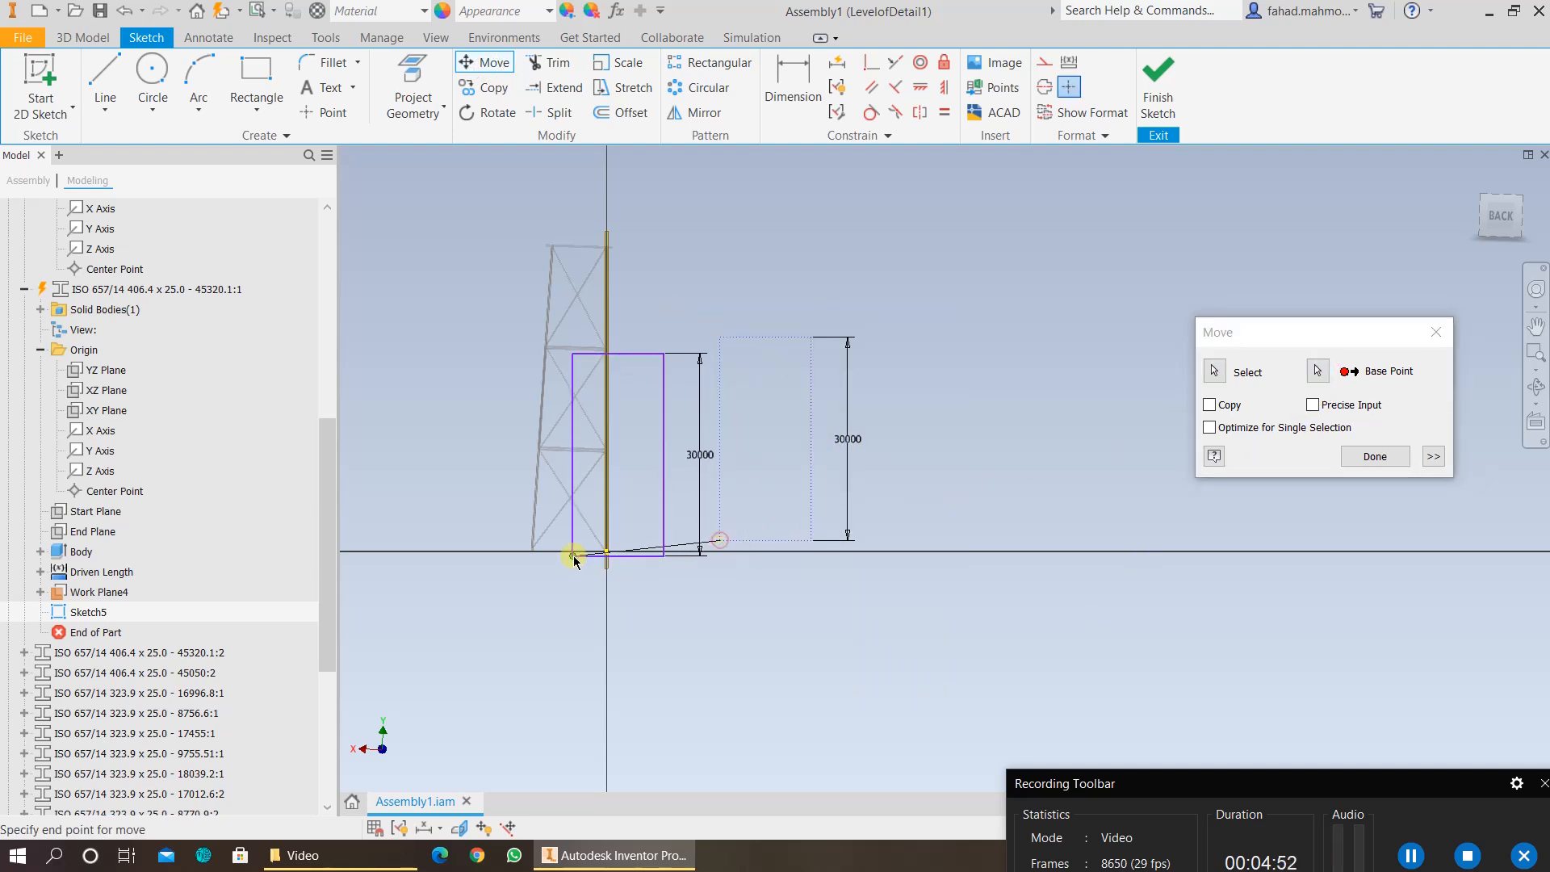
pyautogui.scroll(-8, 573, 552)
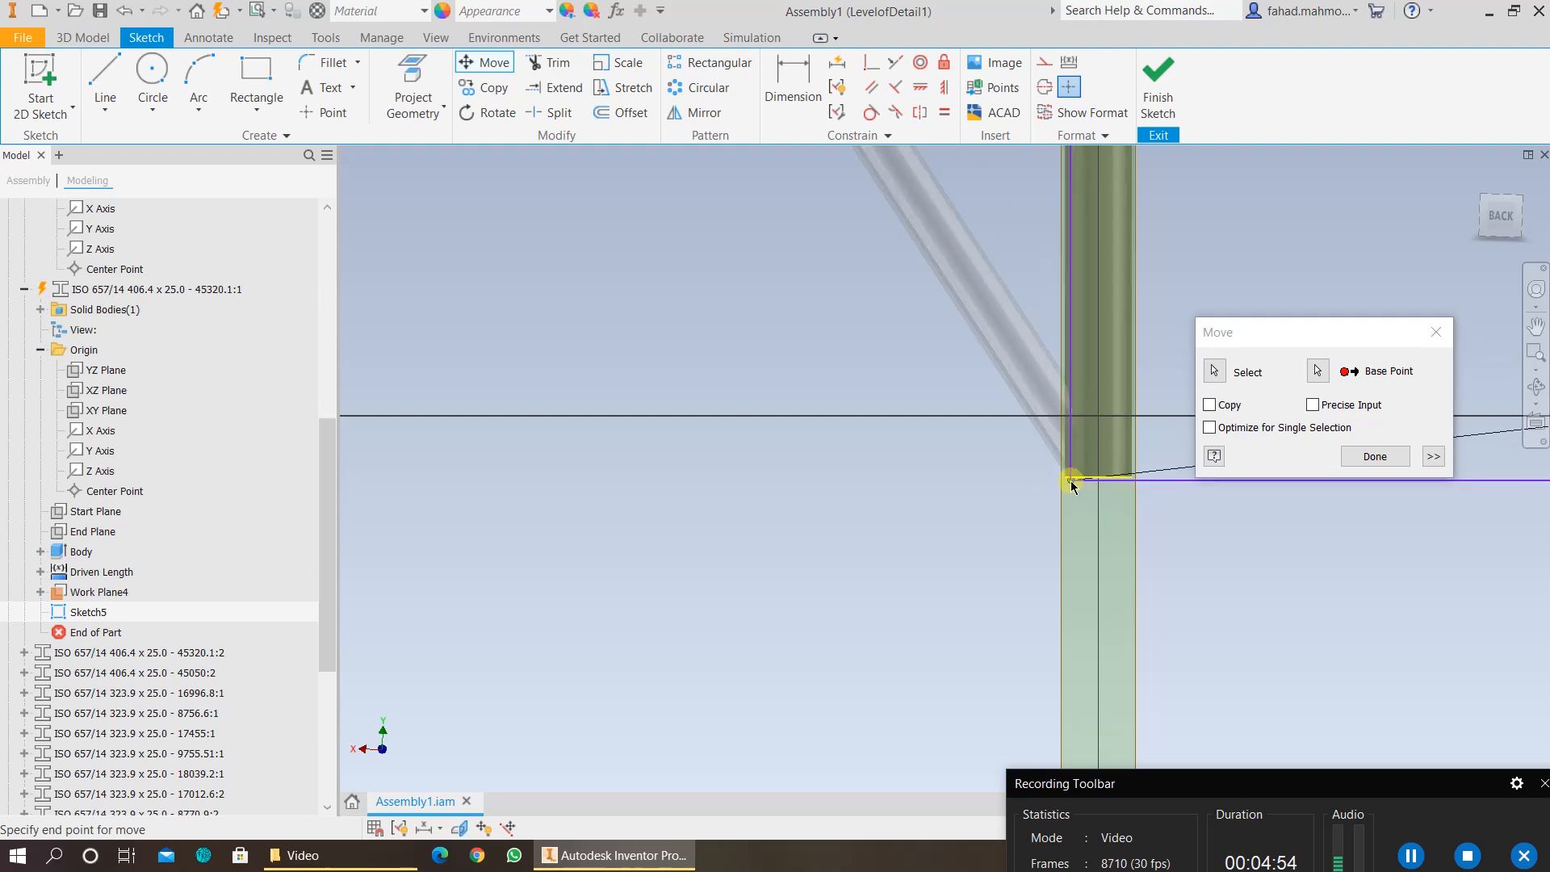
pyautogui.scroll(-5, 1067, 476)
pyautogui.click(1001, 433)
pyautogui.scroll(5, 1000, 436)
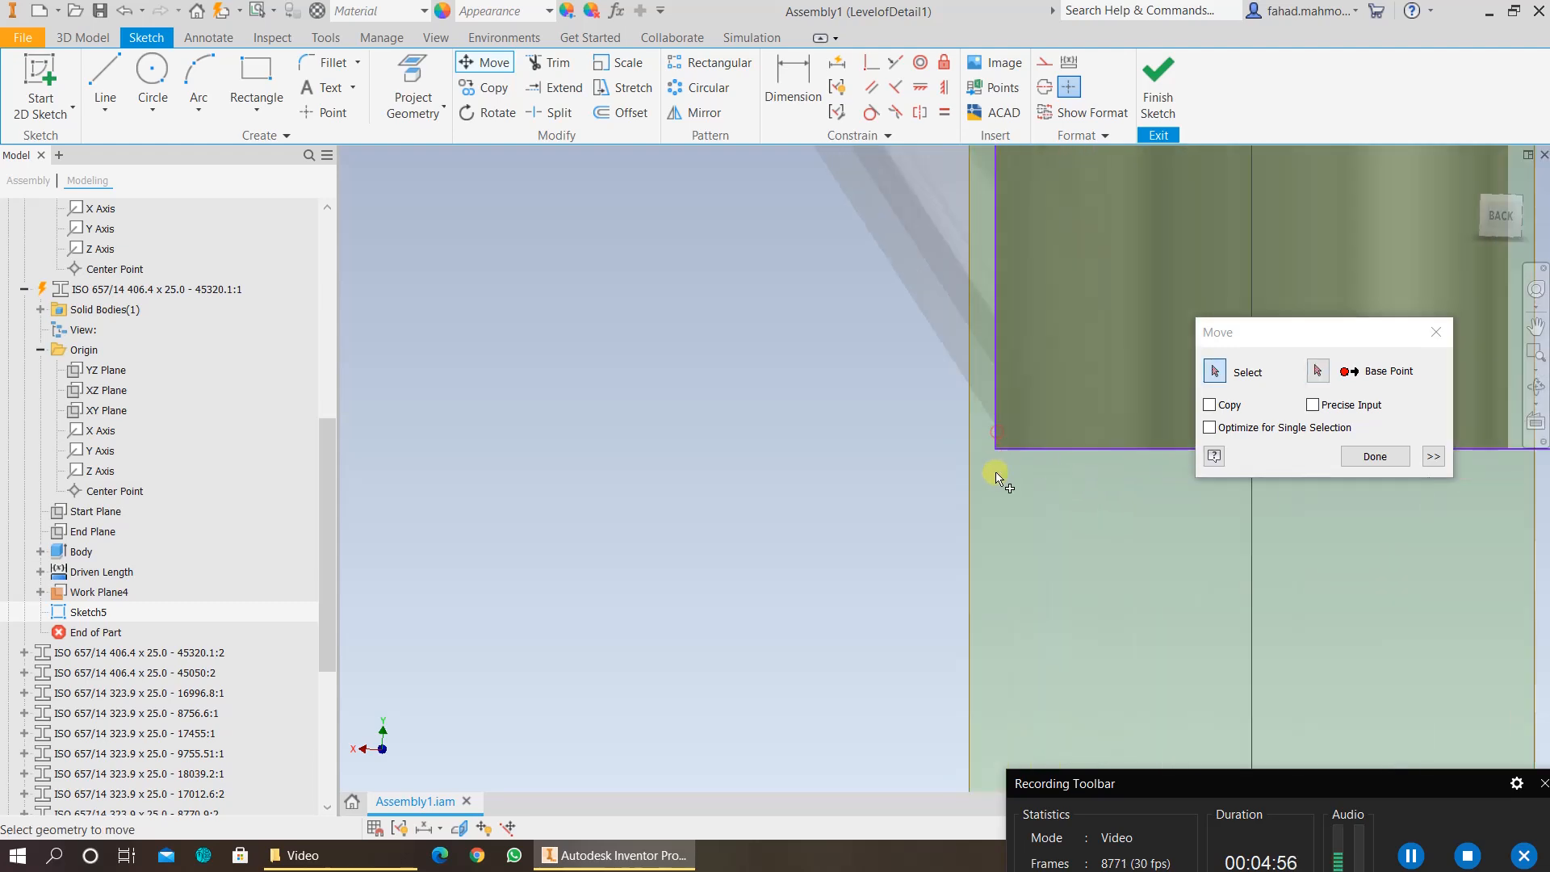
pyautogui.scroll(1, 1014, 498)
pyautogui.moveTo(1013, 498); pyautogui.dragTo(904, 646, button='middle')
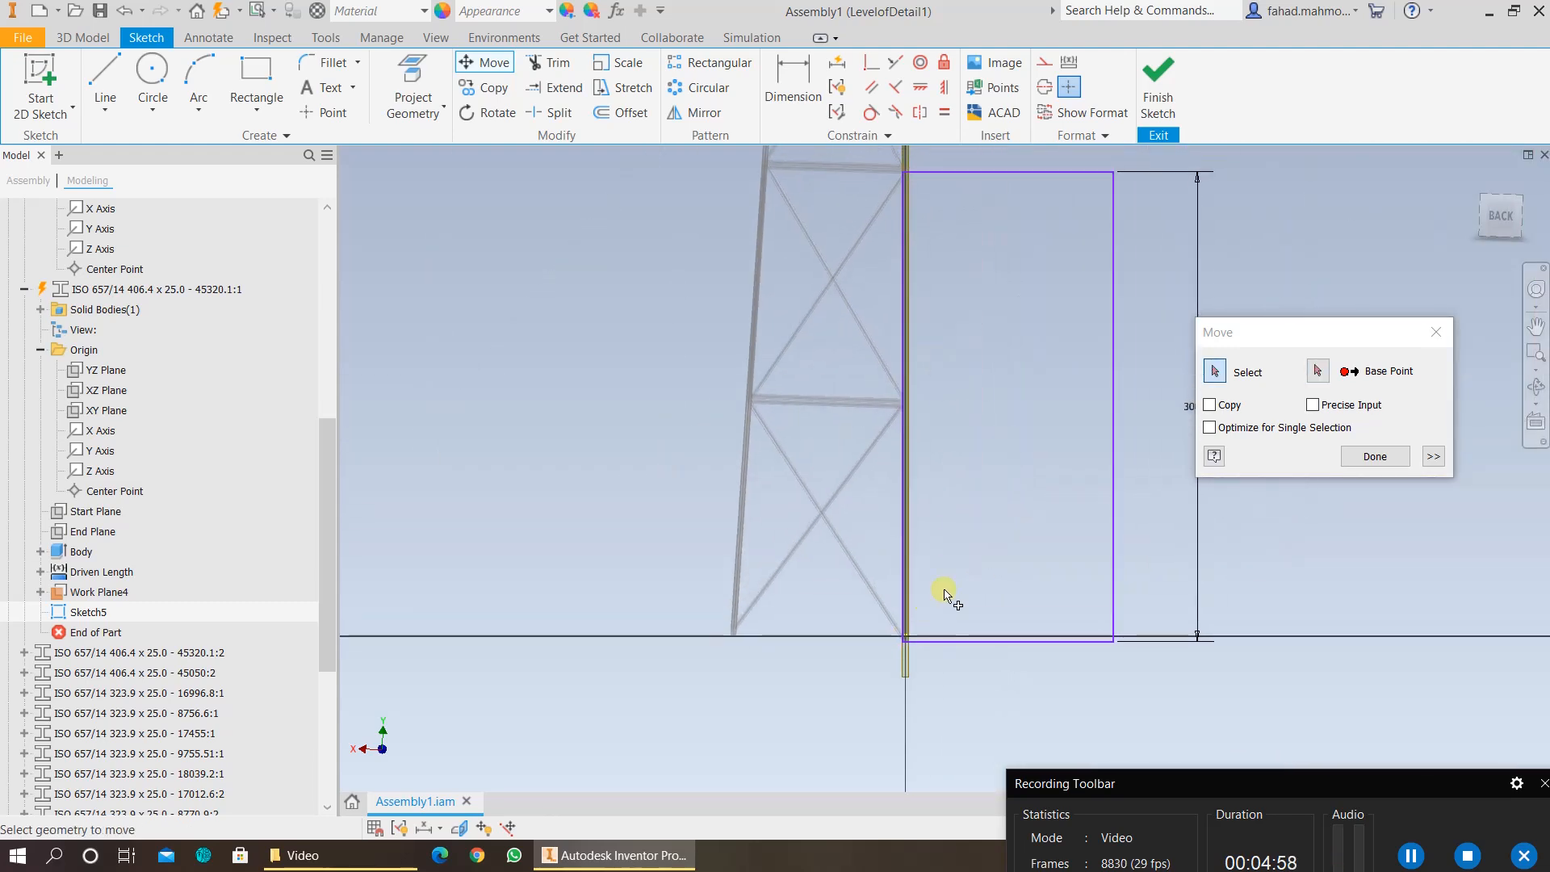
pyautogui.scroll(-6, 906, 172)
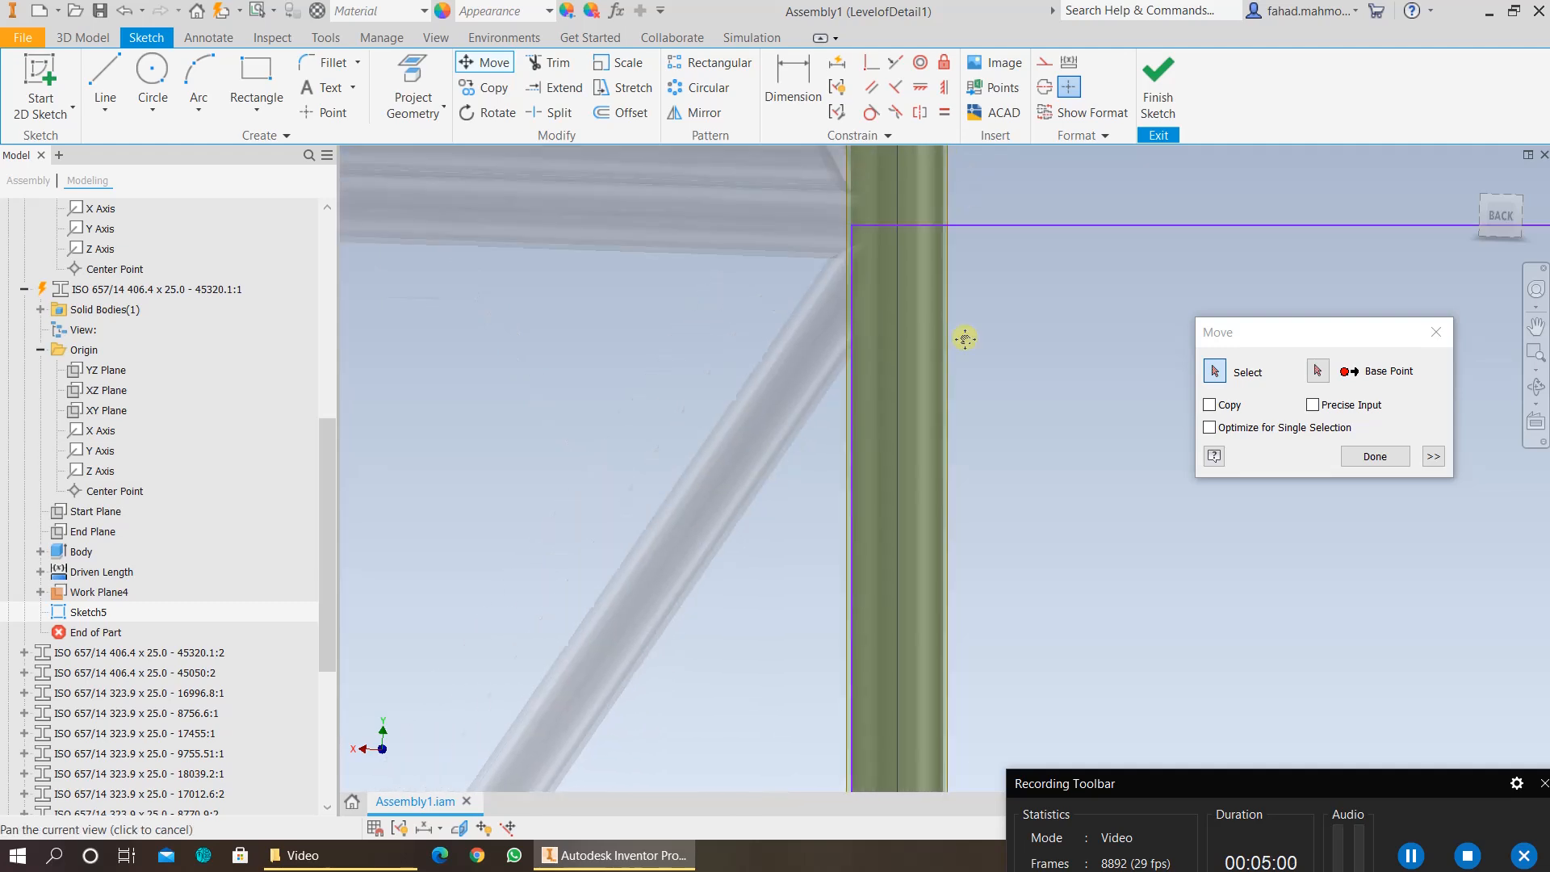
pyautogui.scroll(-3, 920, 488)
pyautogui.scroll(6, 892, 501)
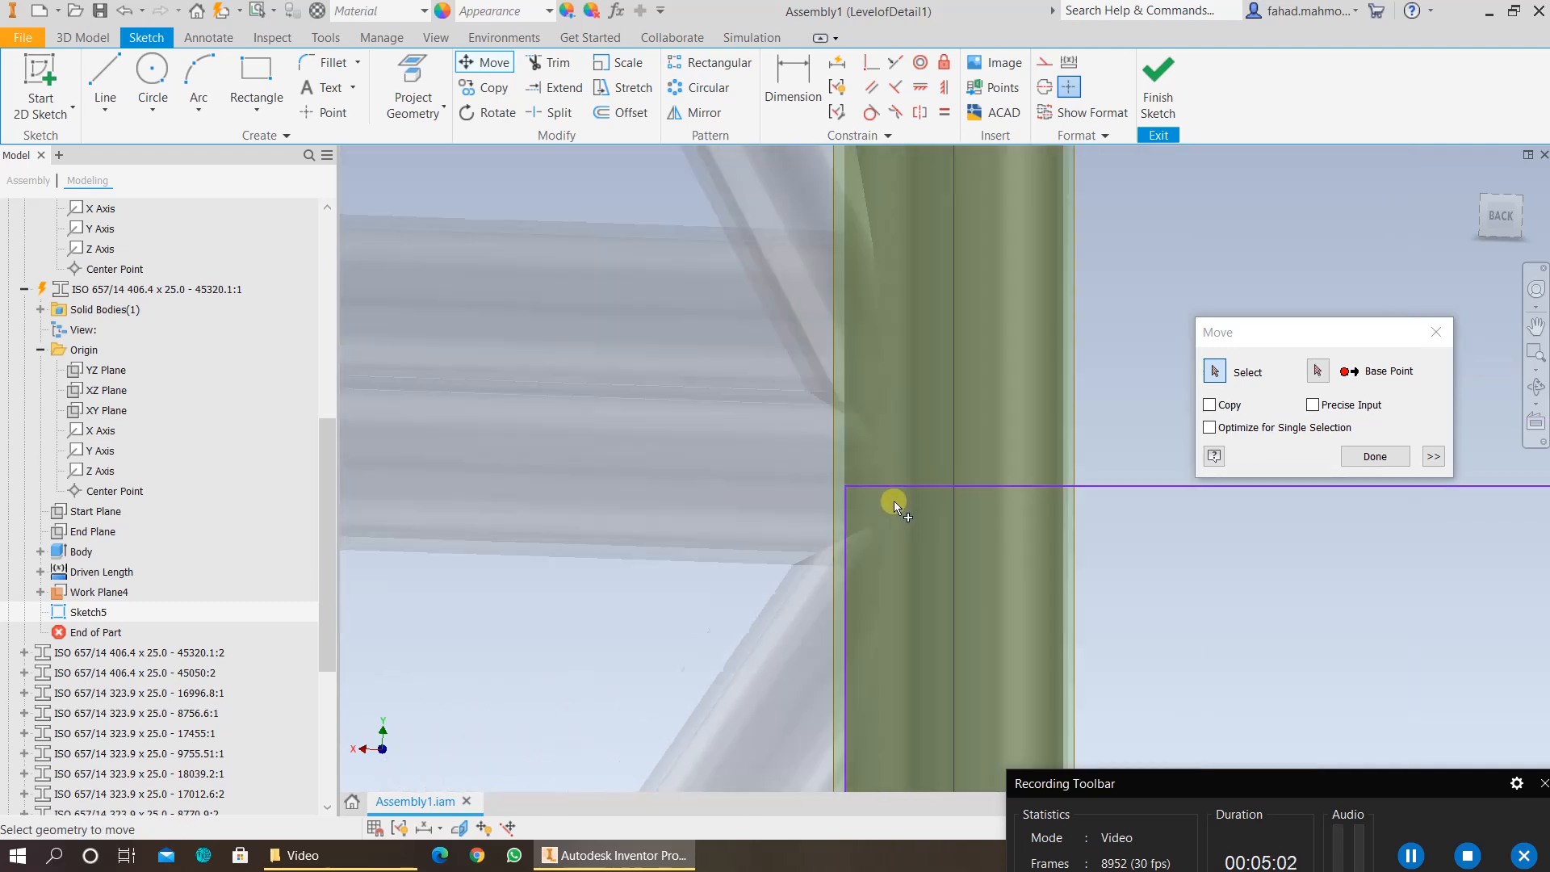
pyautogui.click(1374, 456)
pyautogui.scroll(5, 1378, 459)
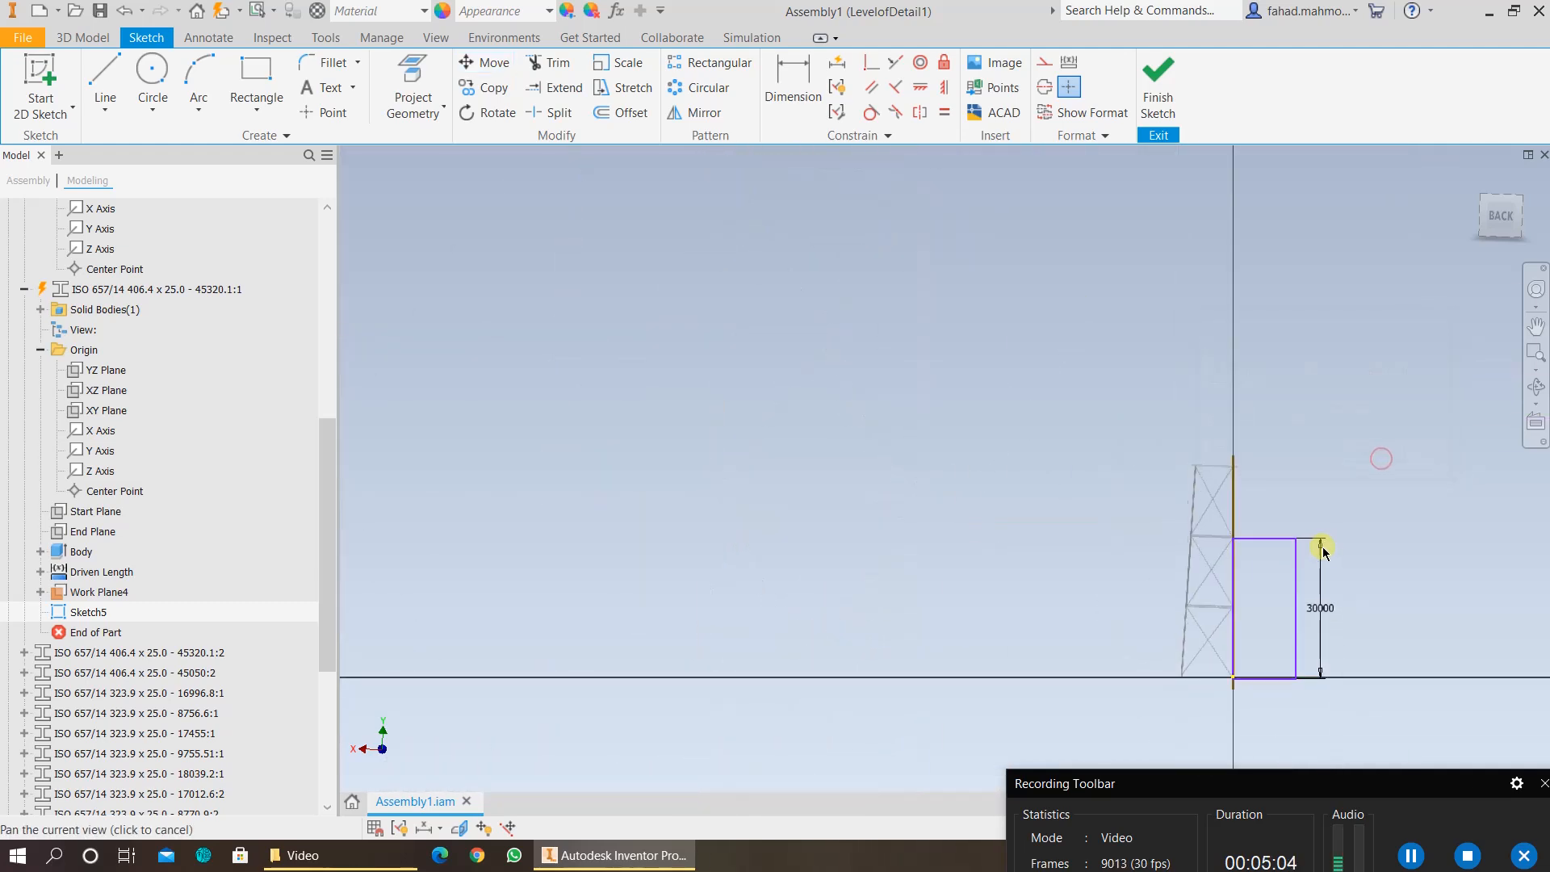
pyautogui.scroll(-2, 1064, 406)
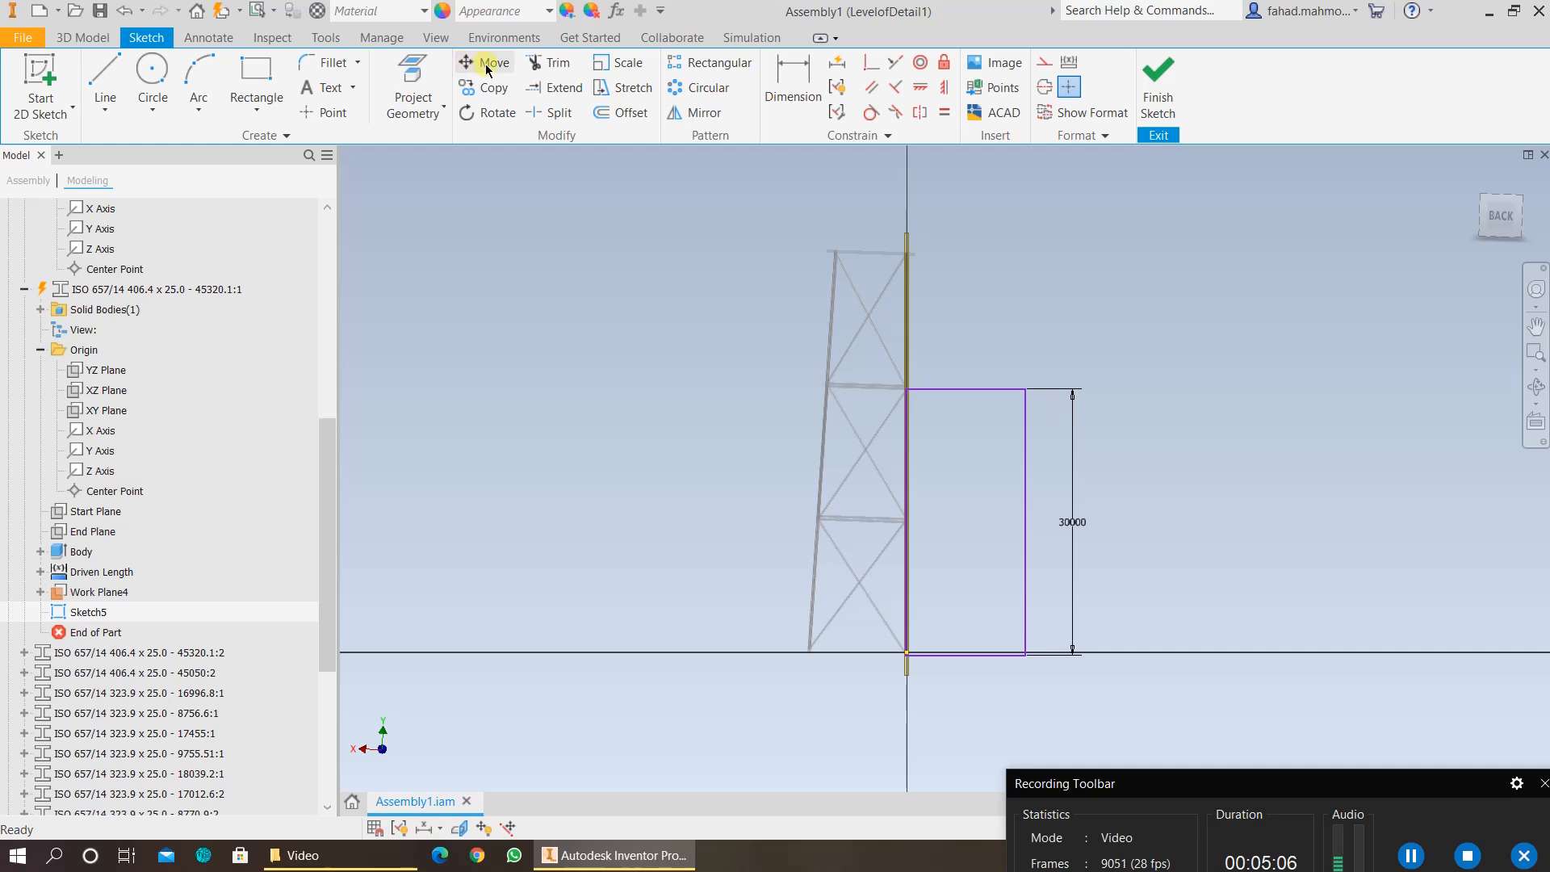
pyautogui.click(1154, 81)
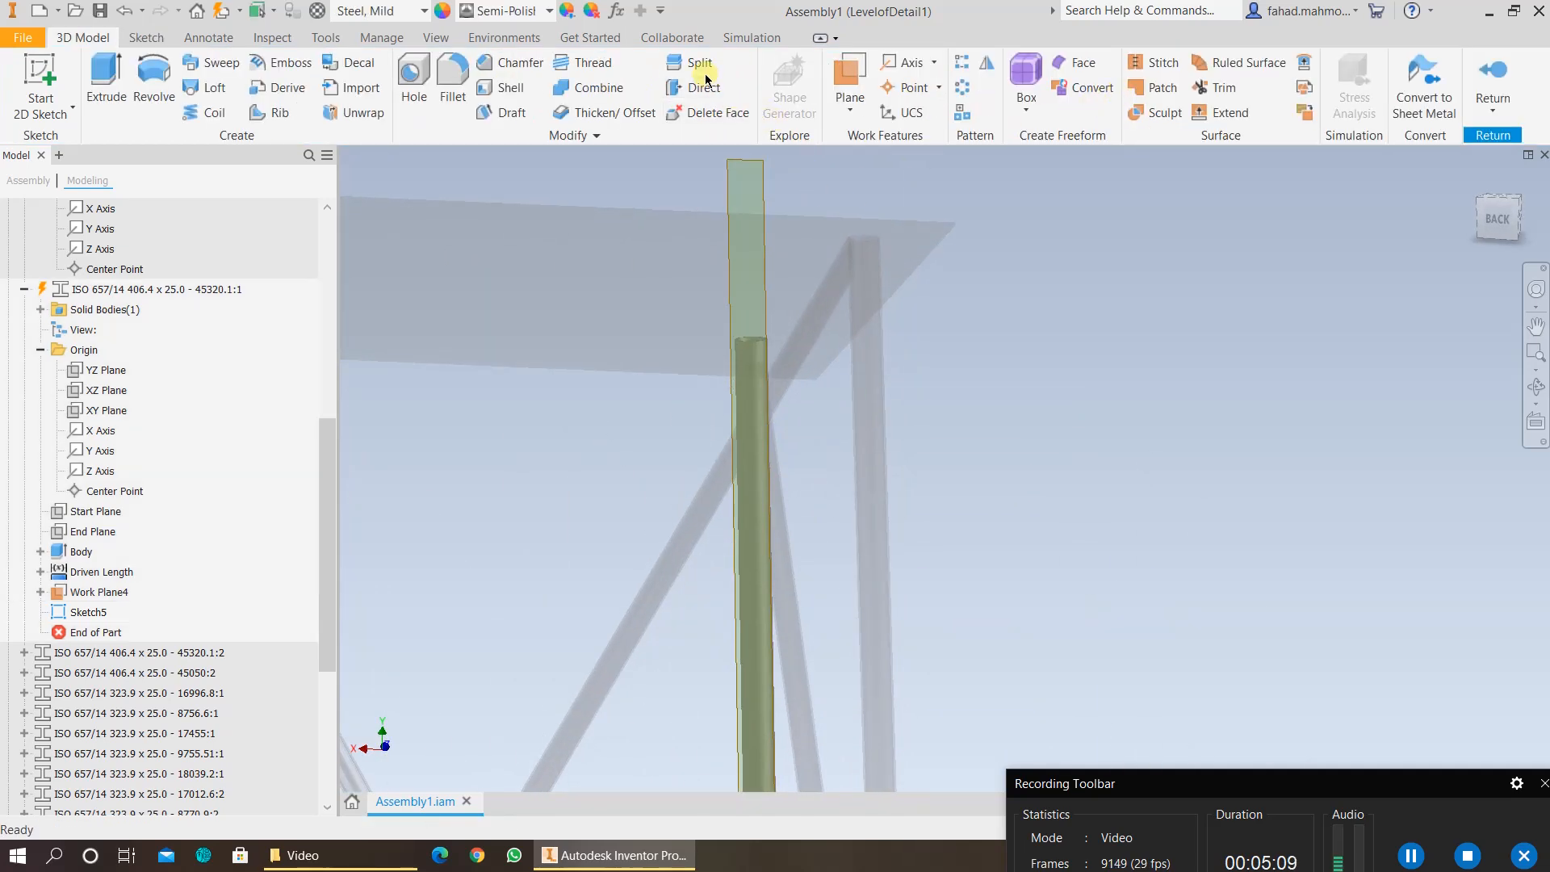
# Step: Split the leg's outer cylindrical face, using the sketched rectangle as the split tool
pyautogui.press('0')
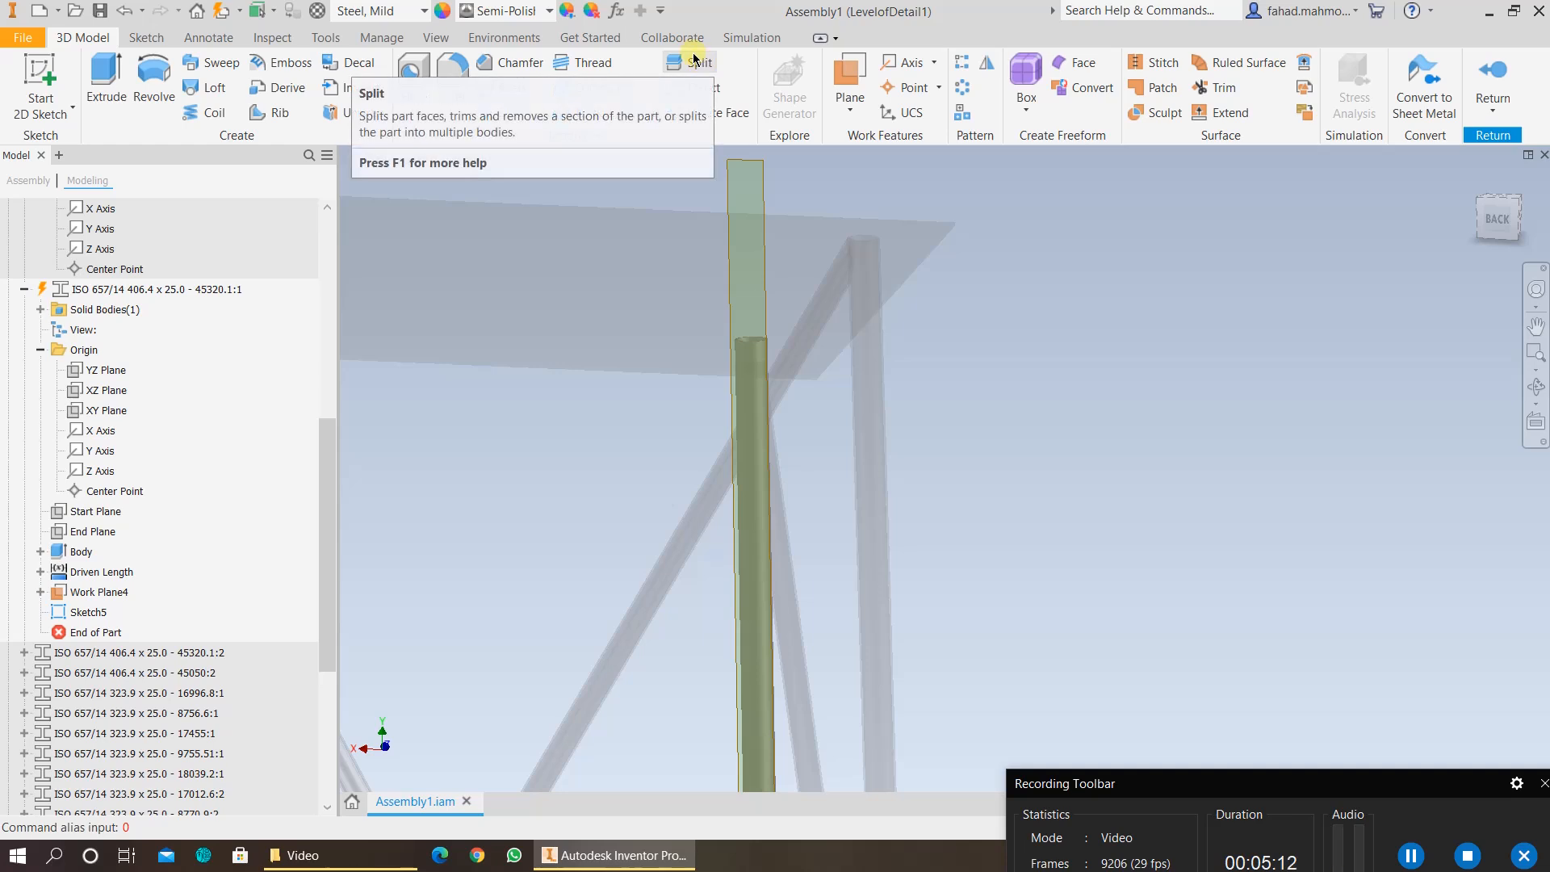
pyautogui.click(683, 55)
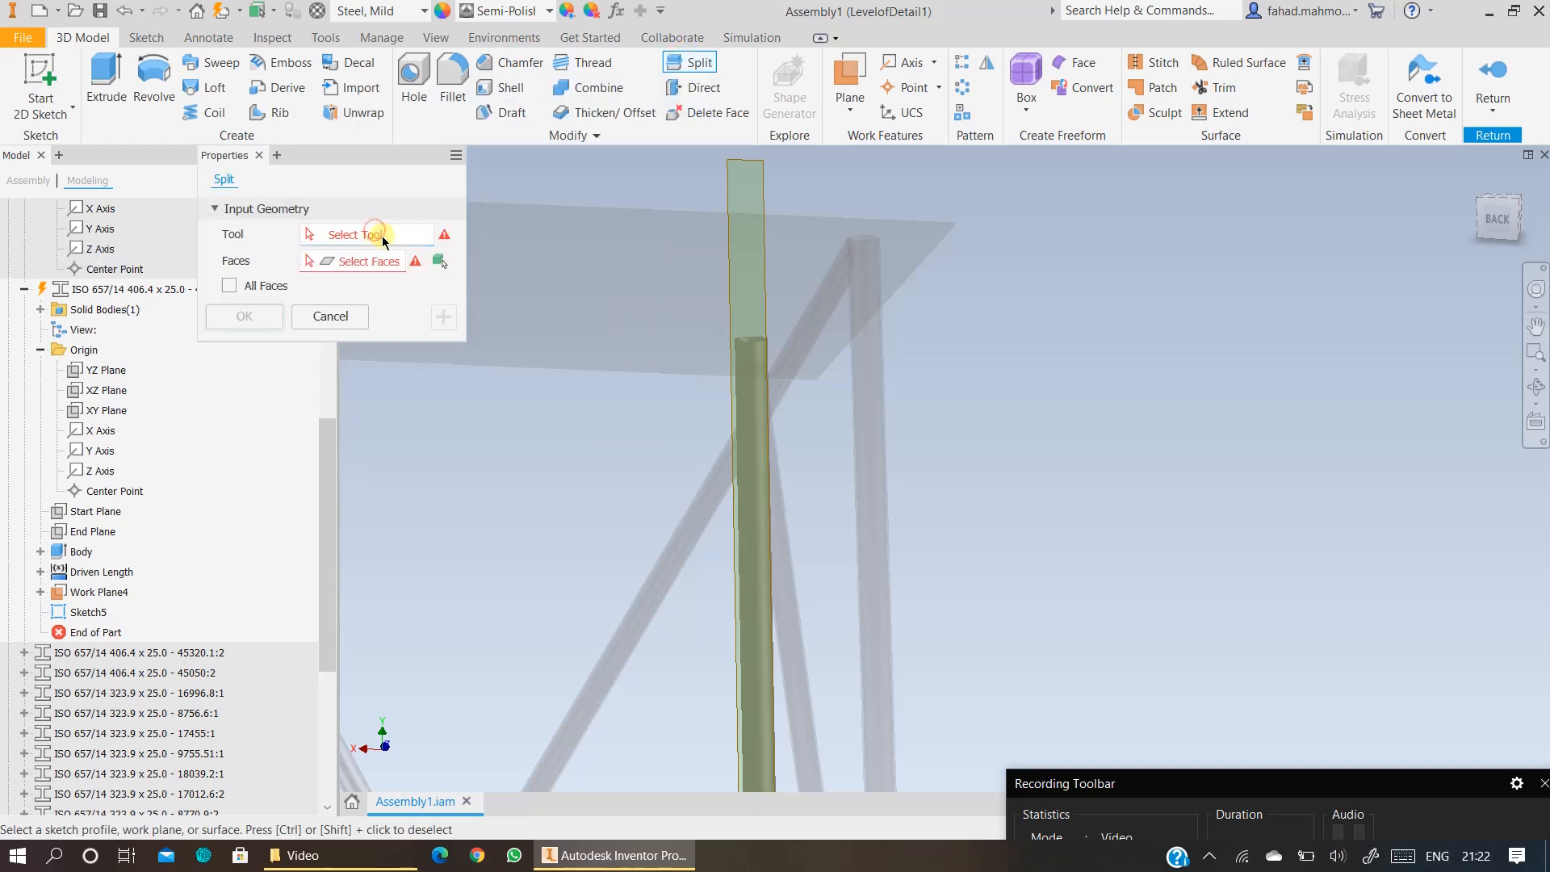
pyautogui.scroll(-2, 906, 517)
pyautogui.scroll(-3, 905, 517)
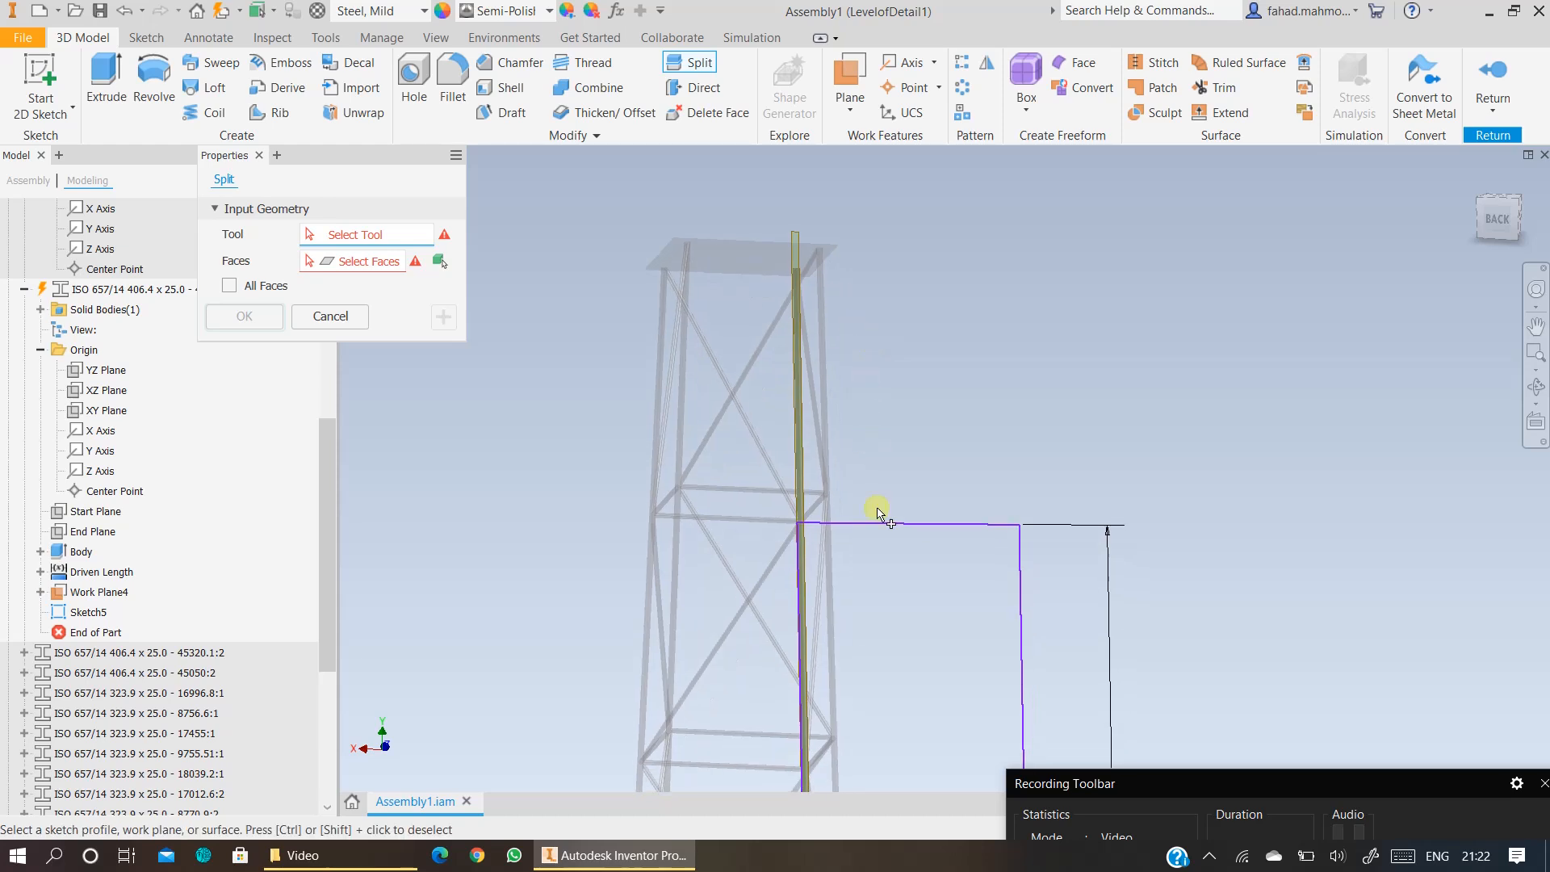
pyautogui.click(865, 523)
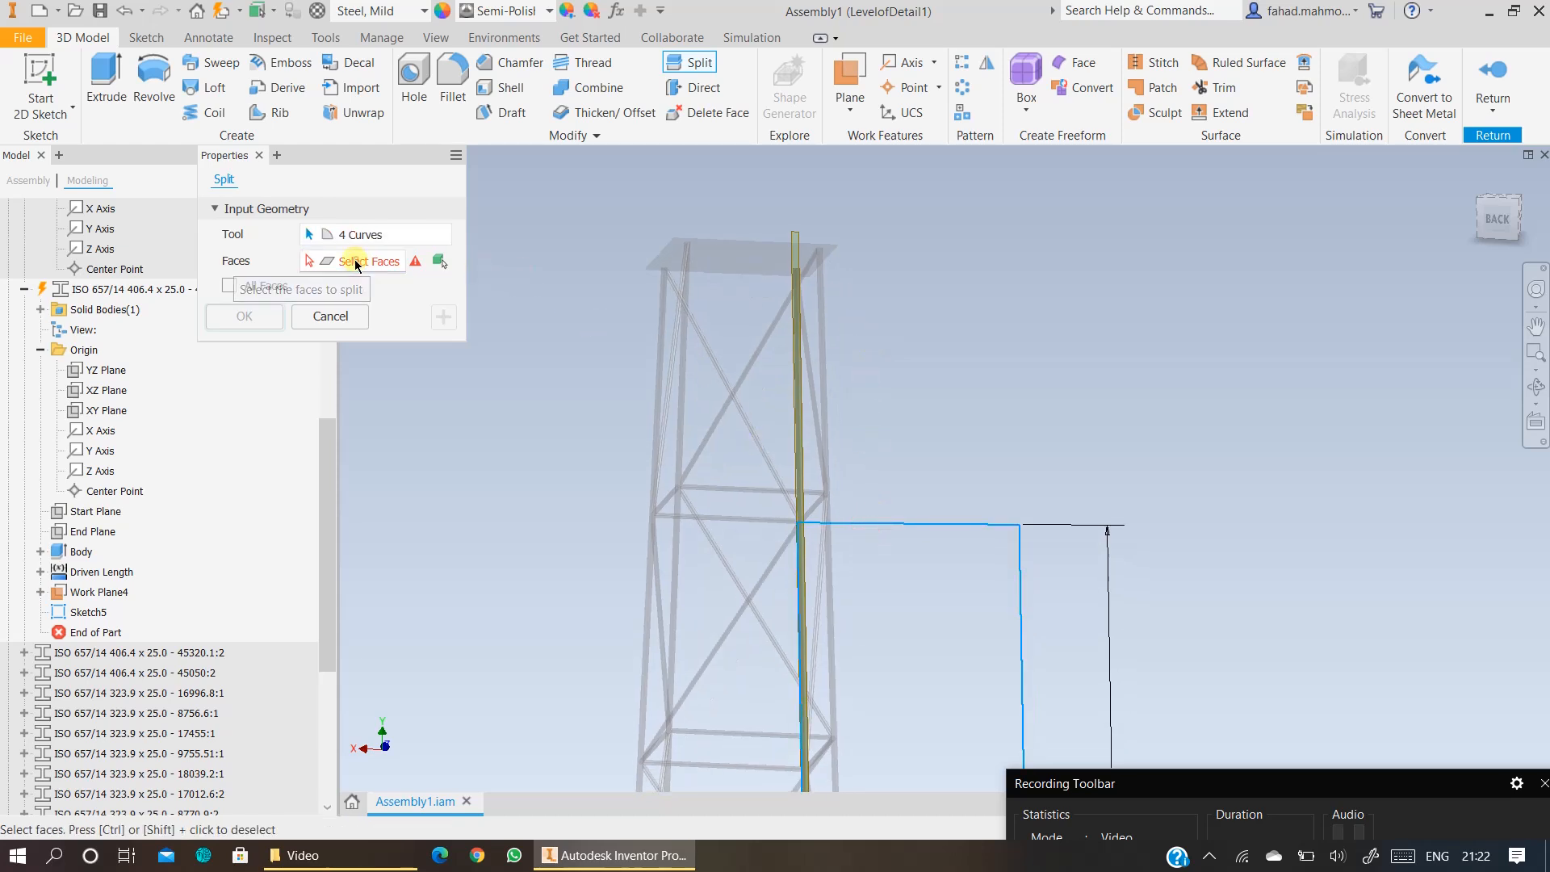
pyautogui.scroll(3, 799, 529)
pyautogui.scroll(2, 799, 528)
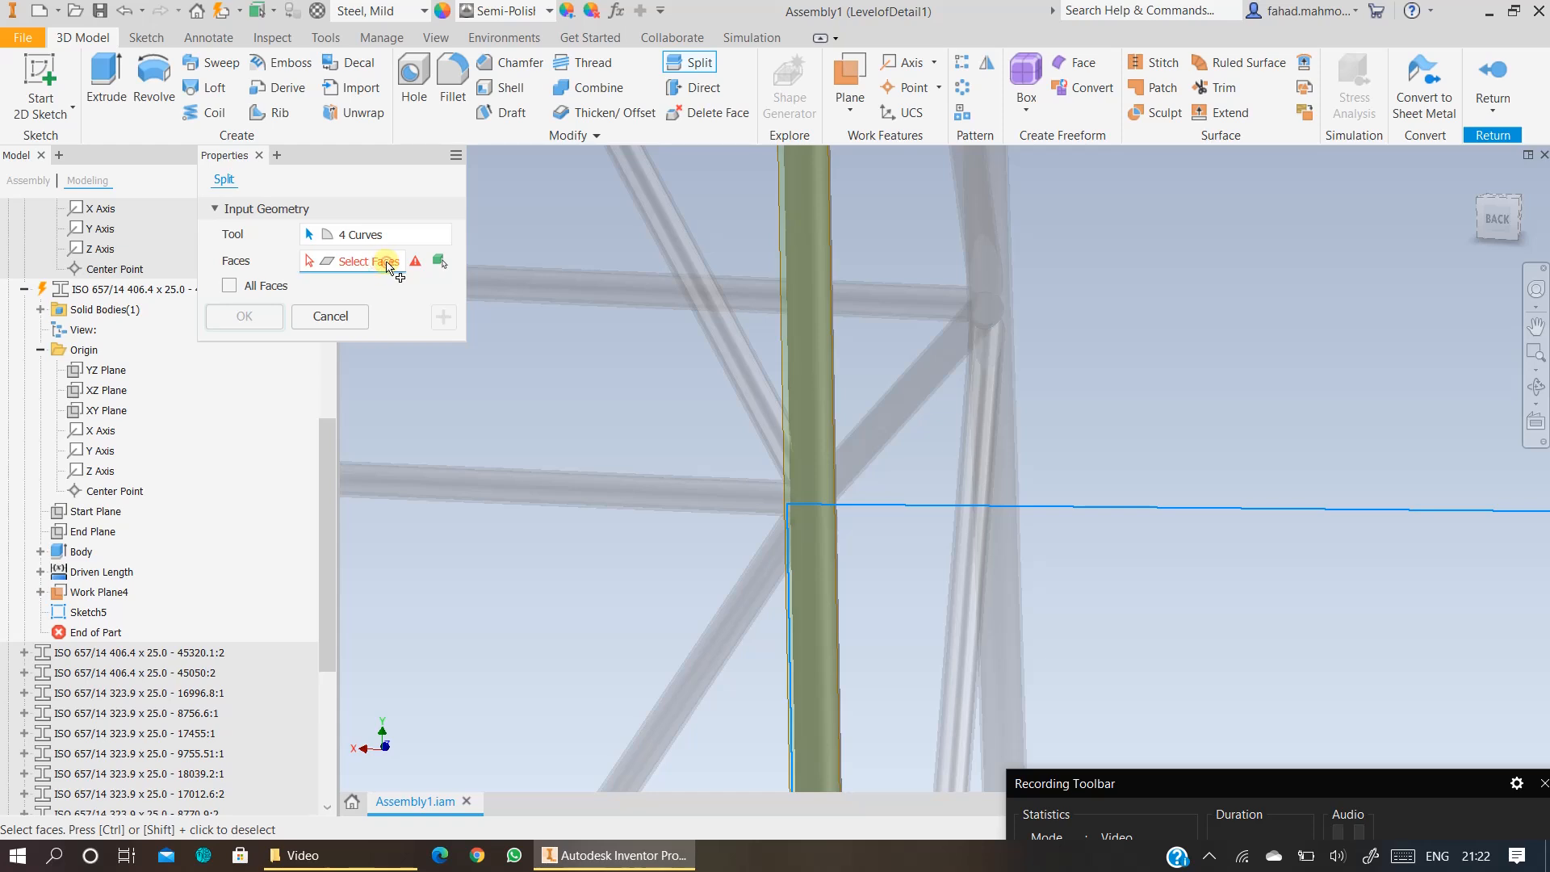
pyautogui.click(819, 424)
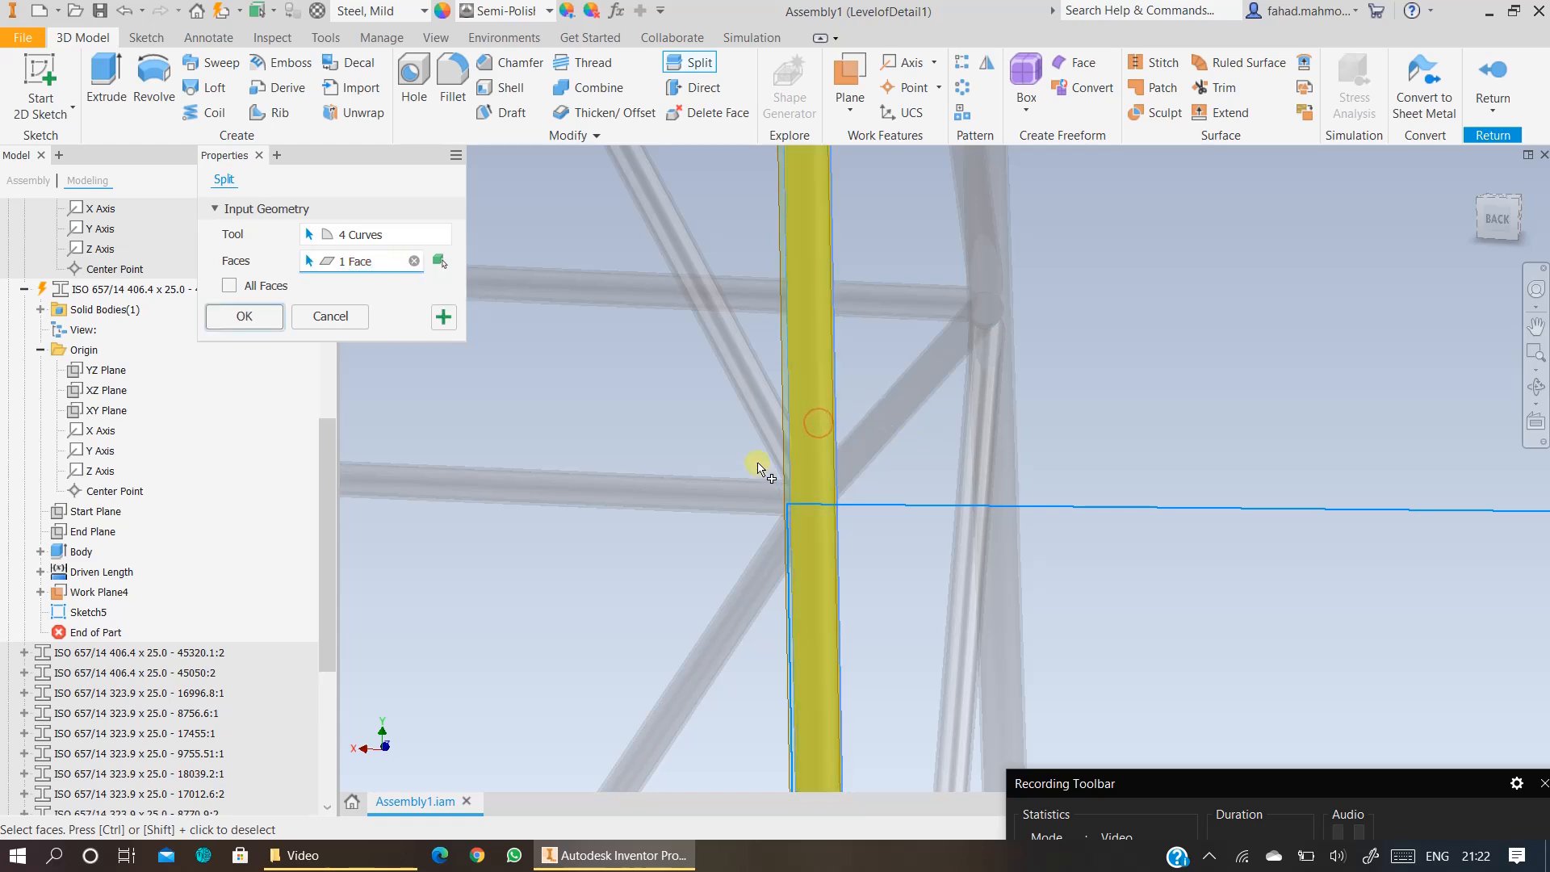
pyautogui.click(242, 315)
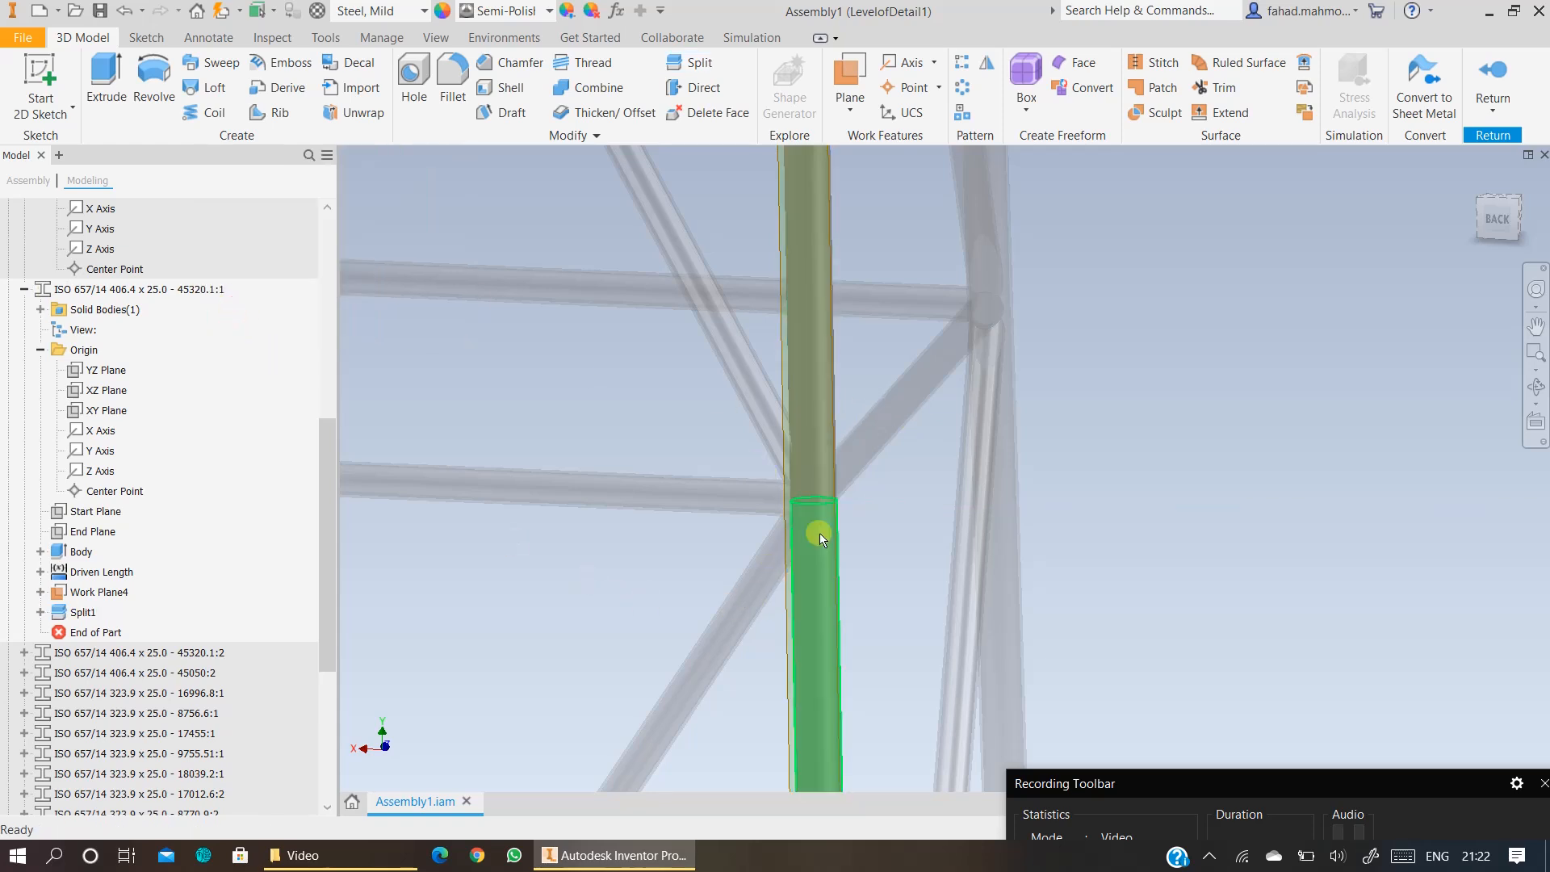
# Step: Hide Work Plane4 on the second leg
pyautogui.click(100, 593)
pyautogui.rightClick(100, 594)
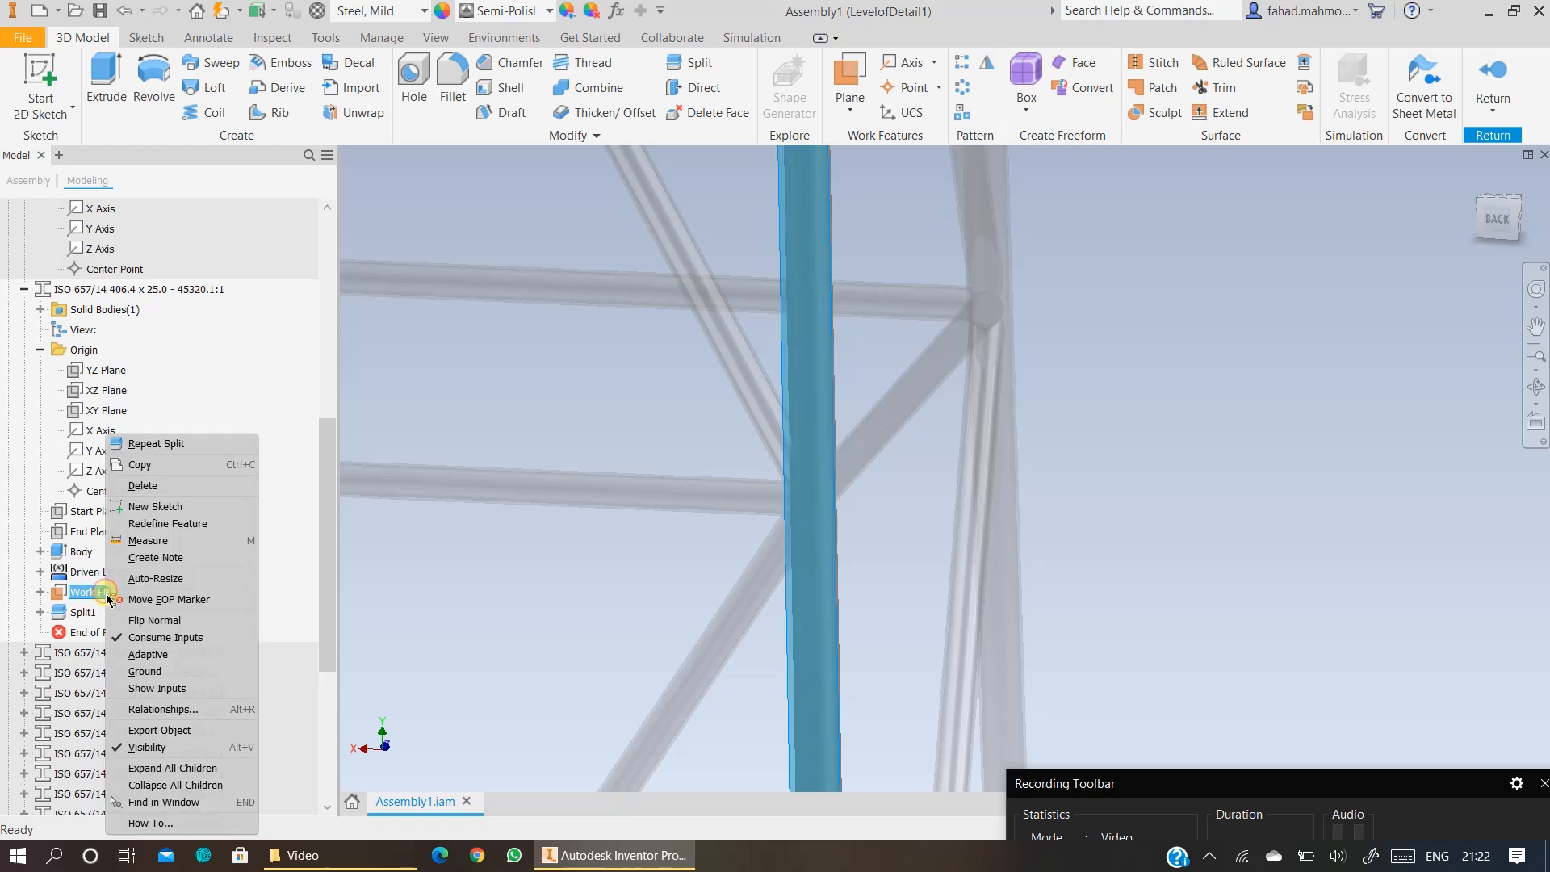
pyautogui.click(131, 752)
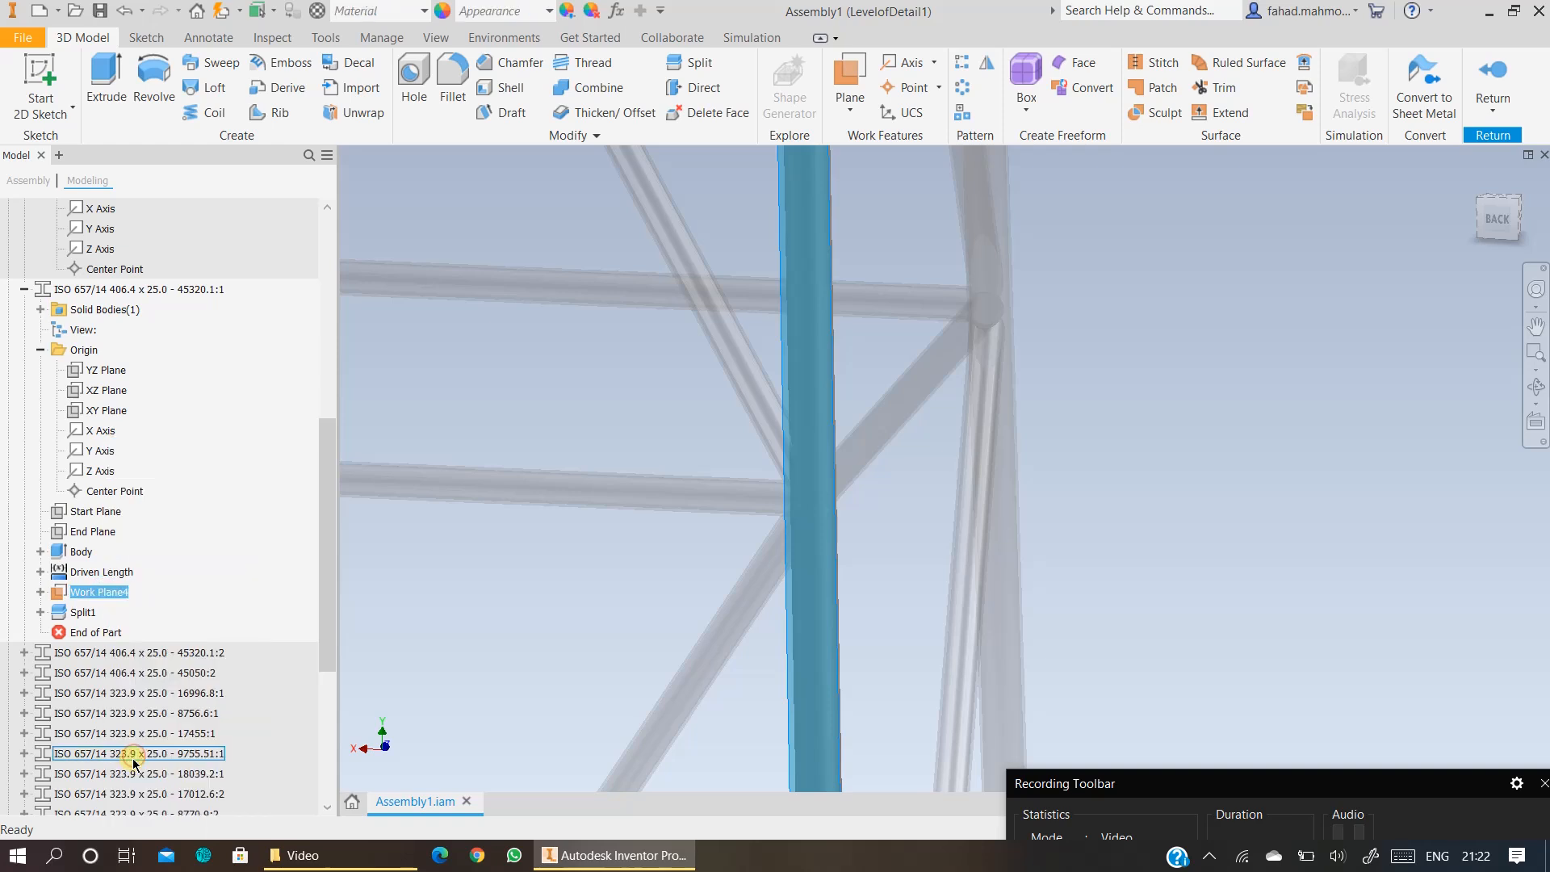
pyautogui.click(1273, 457)
pyautogui.click(109, 593)
pyautogui.rightClick(108, 593)
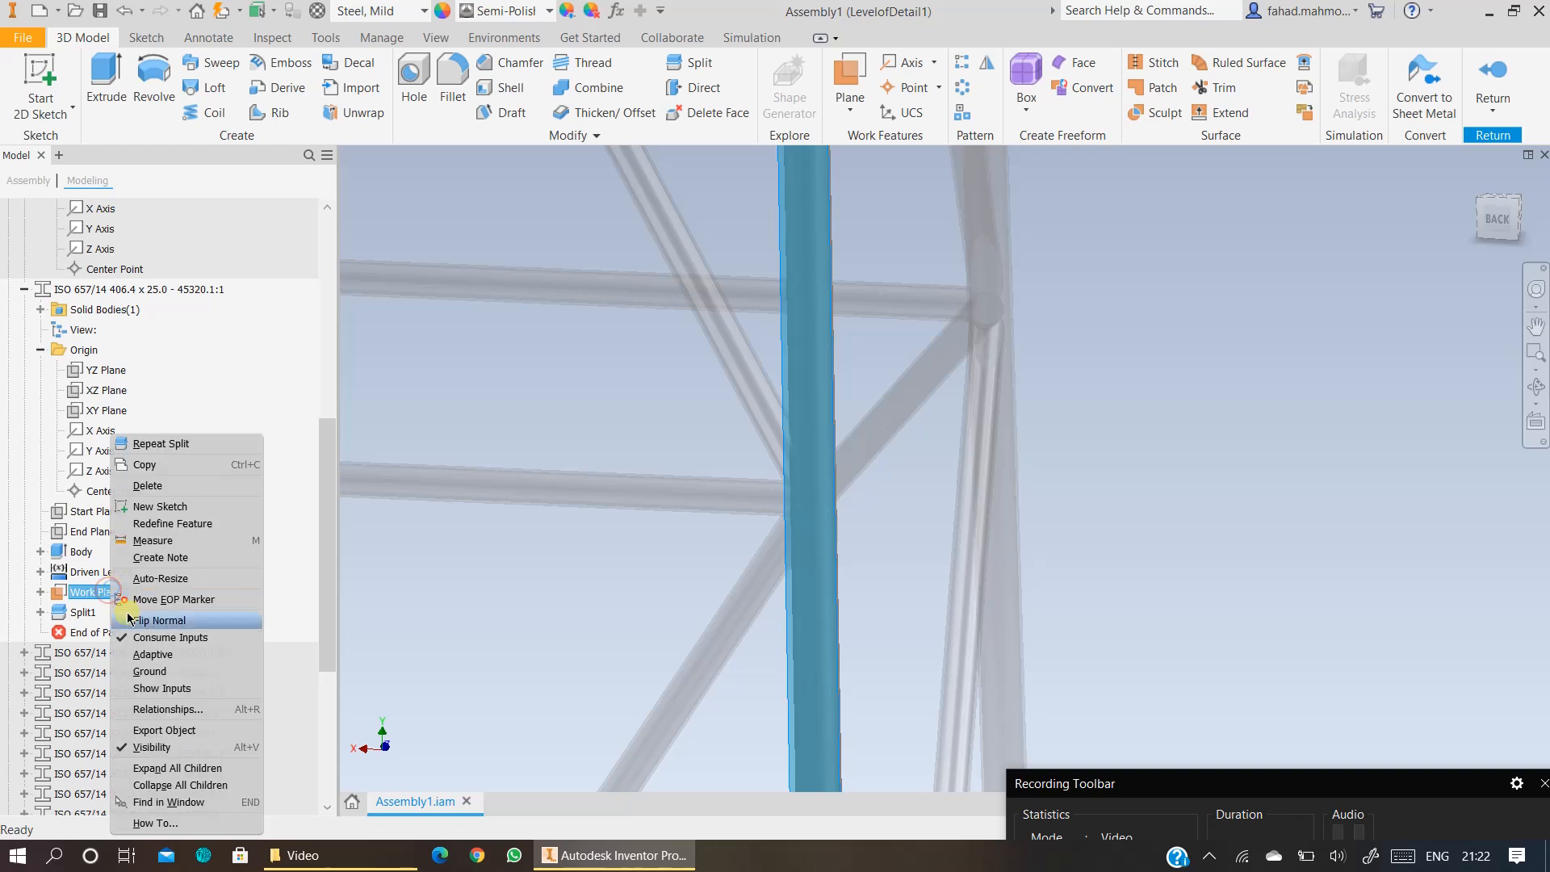
pyautogui.click(174, 747)
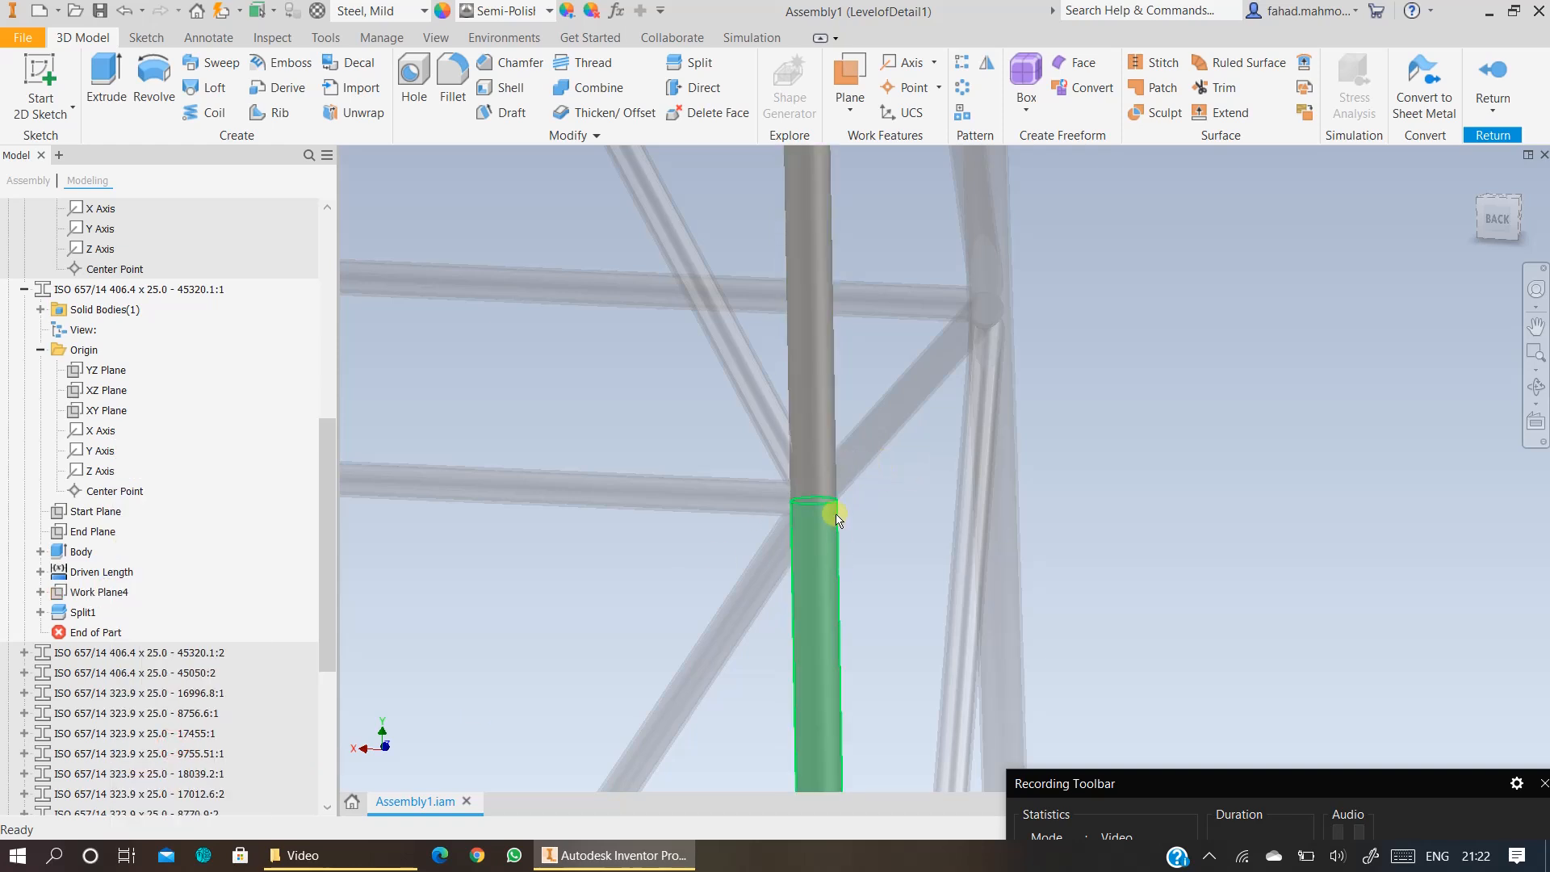
# Step: Return from the leg part through the frame to the top-level assembly
pyautogui.scroll(-5, 833, 542)
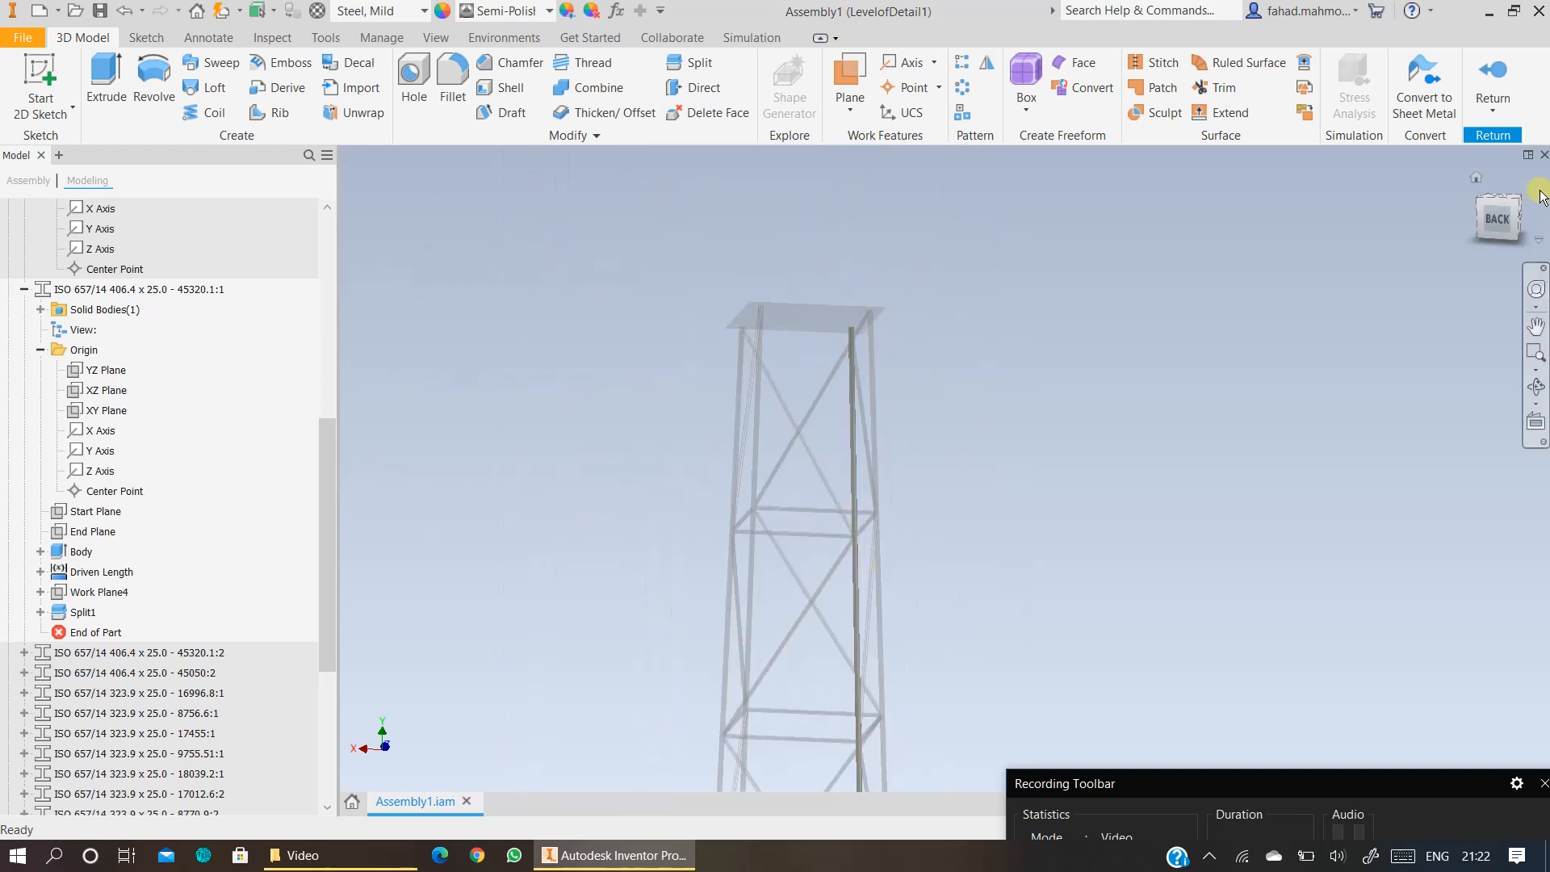
pyautogui.click(1495, 72)
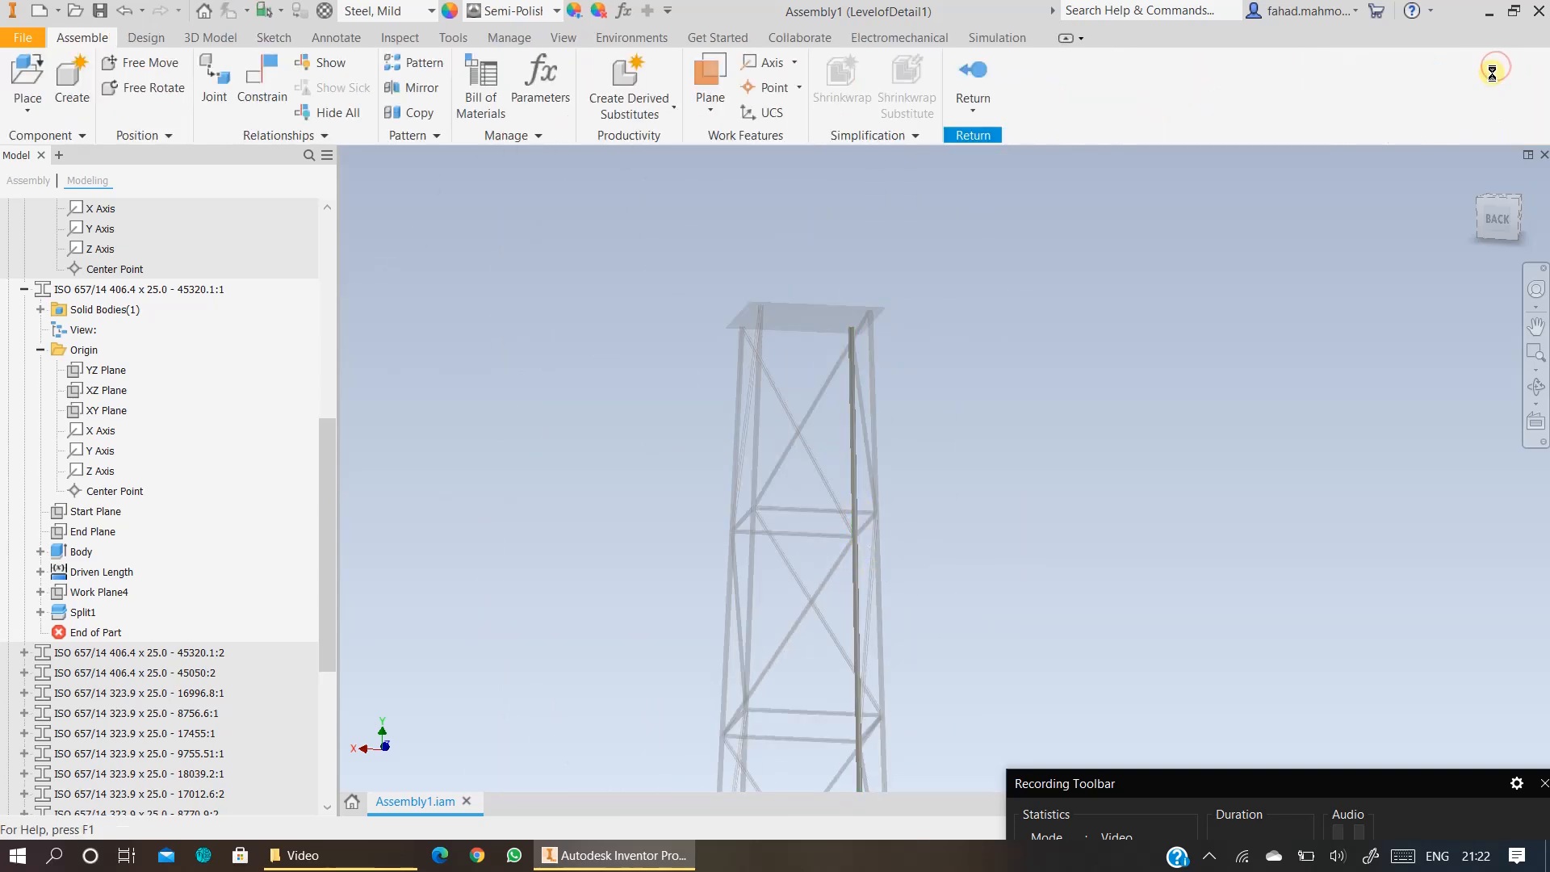
pyautogui.click(962, 71)
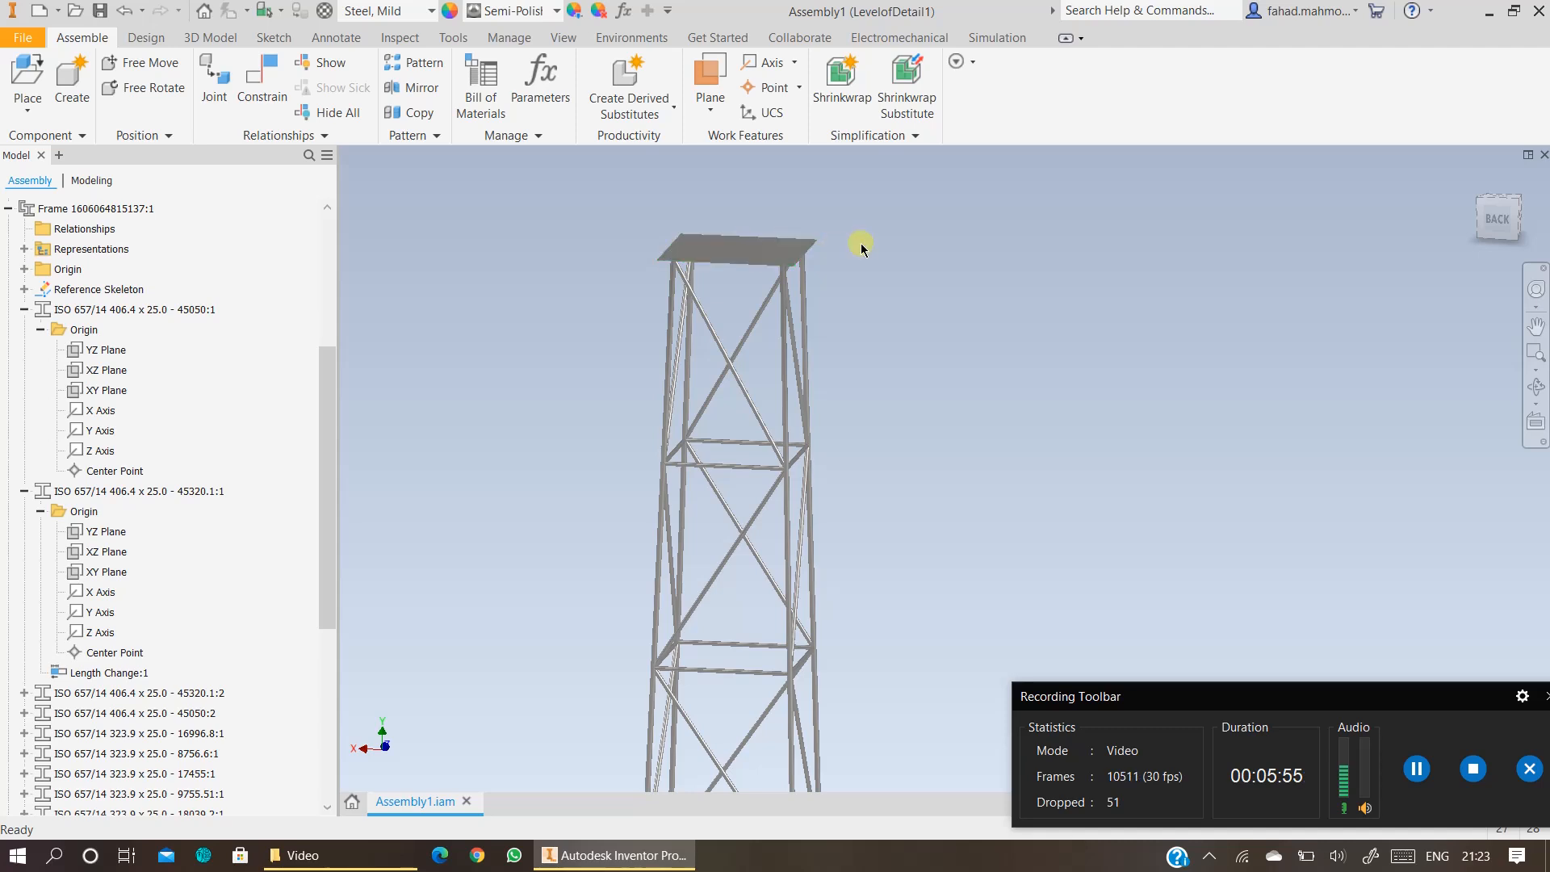
# Step: Open the Top Plate for editing and start a 2D sketch on its upper face
pyautogui.click(1536, 386)
pyautogui.moveTo(995, 397); pyautogui.dragTo(1002, 473)
pyautogui.click(1302, 258)
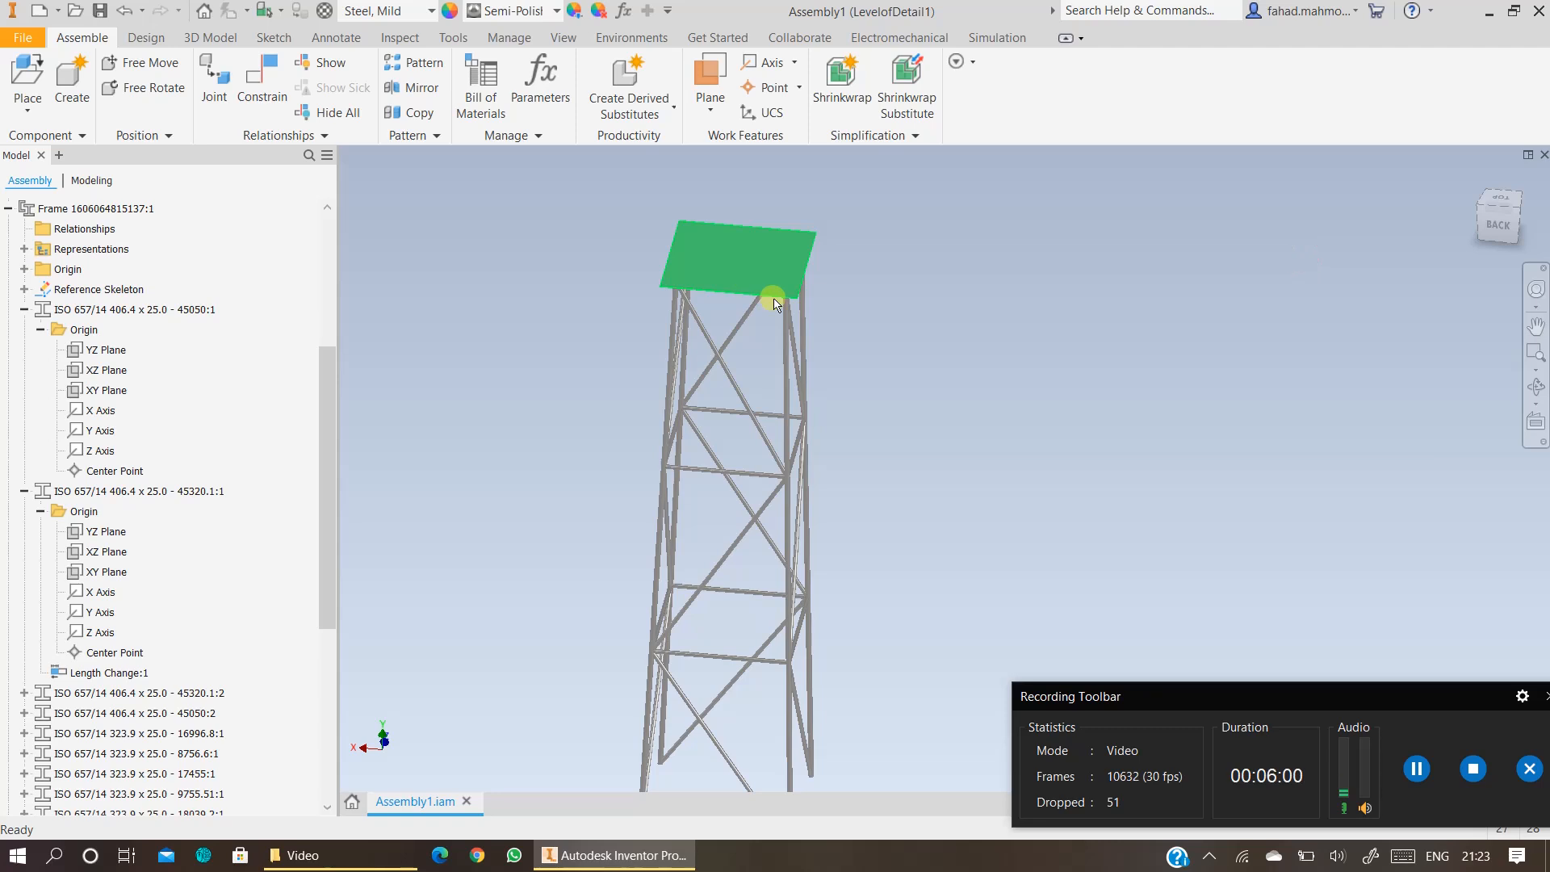
pyautogui.doubleClick(744, 270)
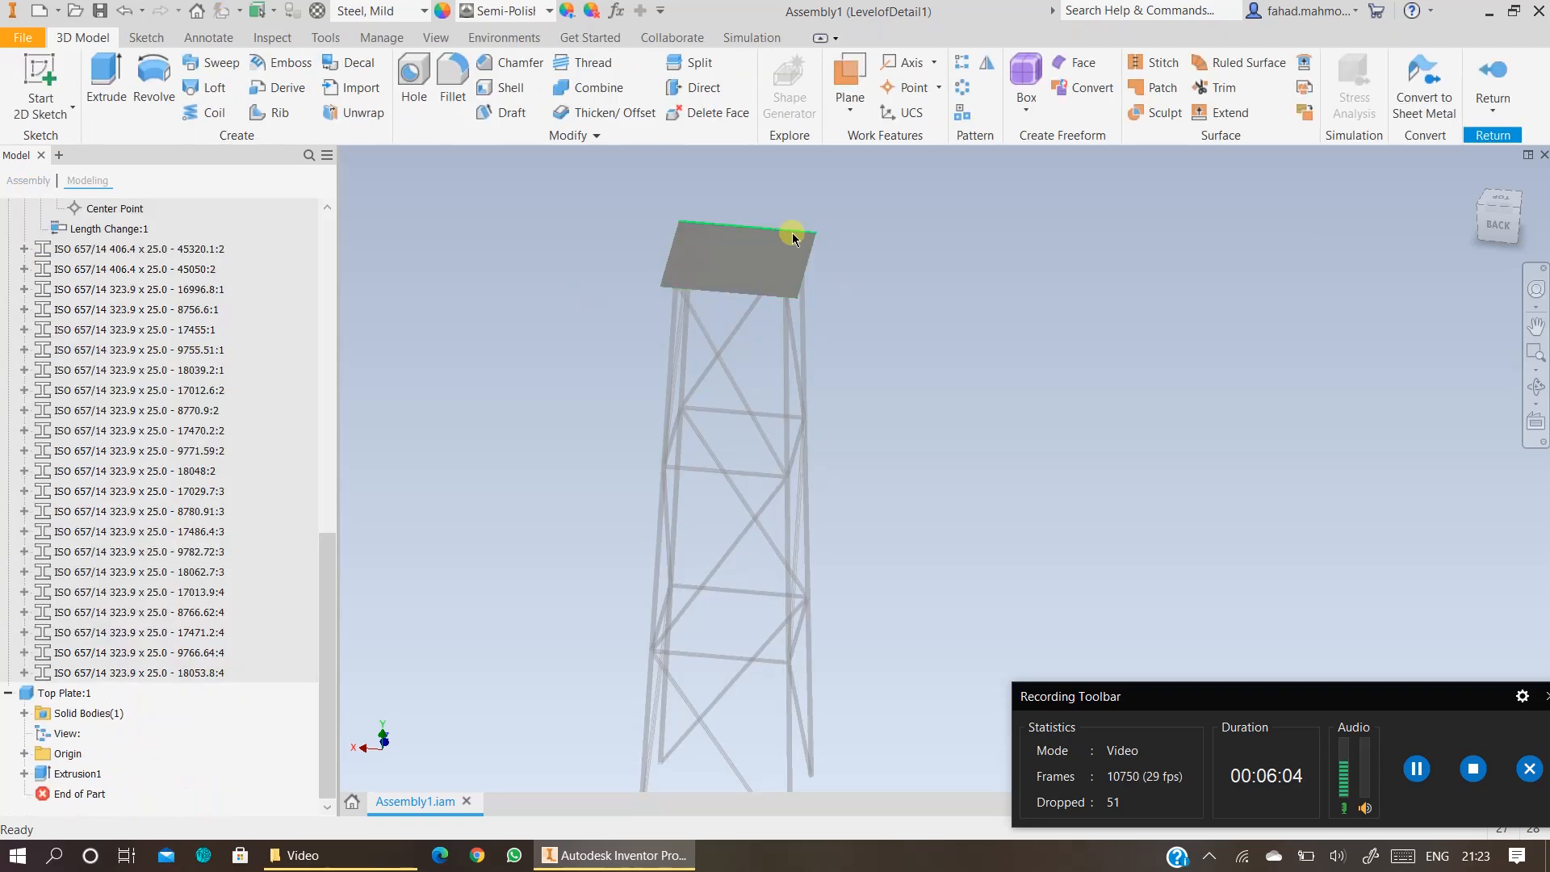
pyautogui.click(31, 79)
pyautogui.click(713, 242)
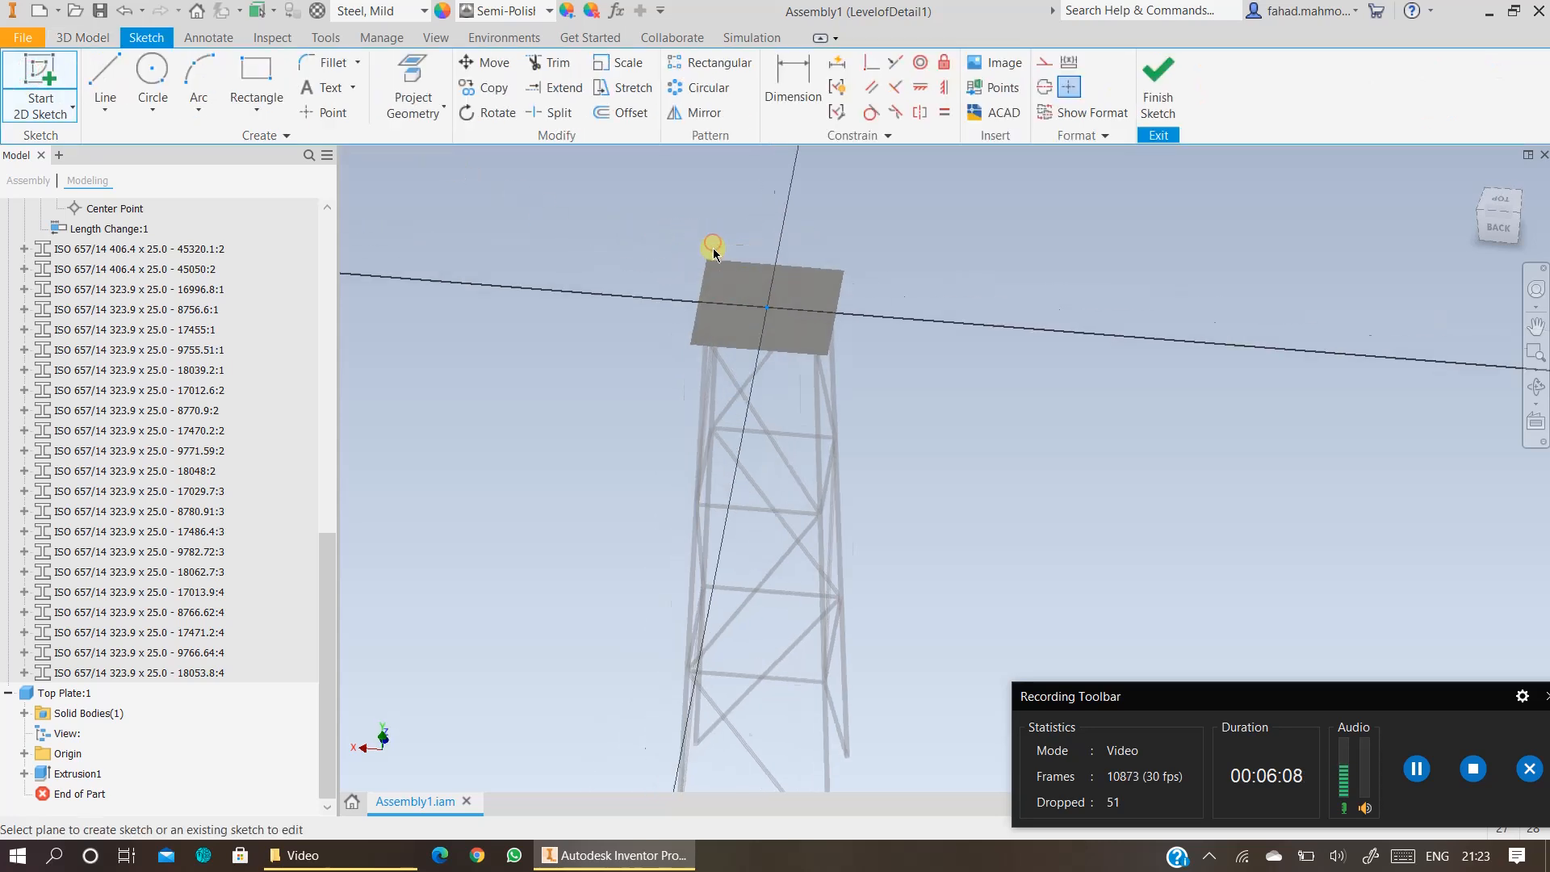
# Step: Sketch a 3 m diameter circle centred on the sketch origin of the Top Plate's upper face and finish the sketch
pyautogui.click(155, 81)
pyautogui.click(946, 470)
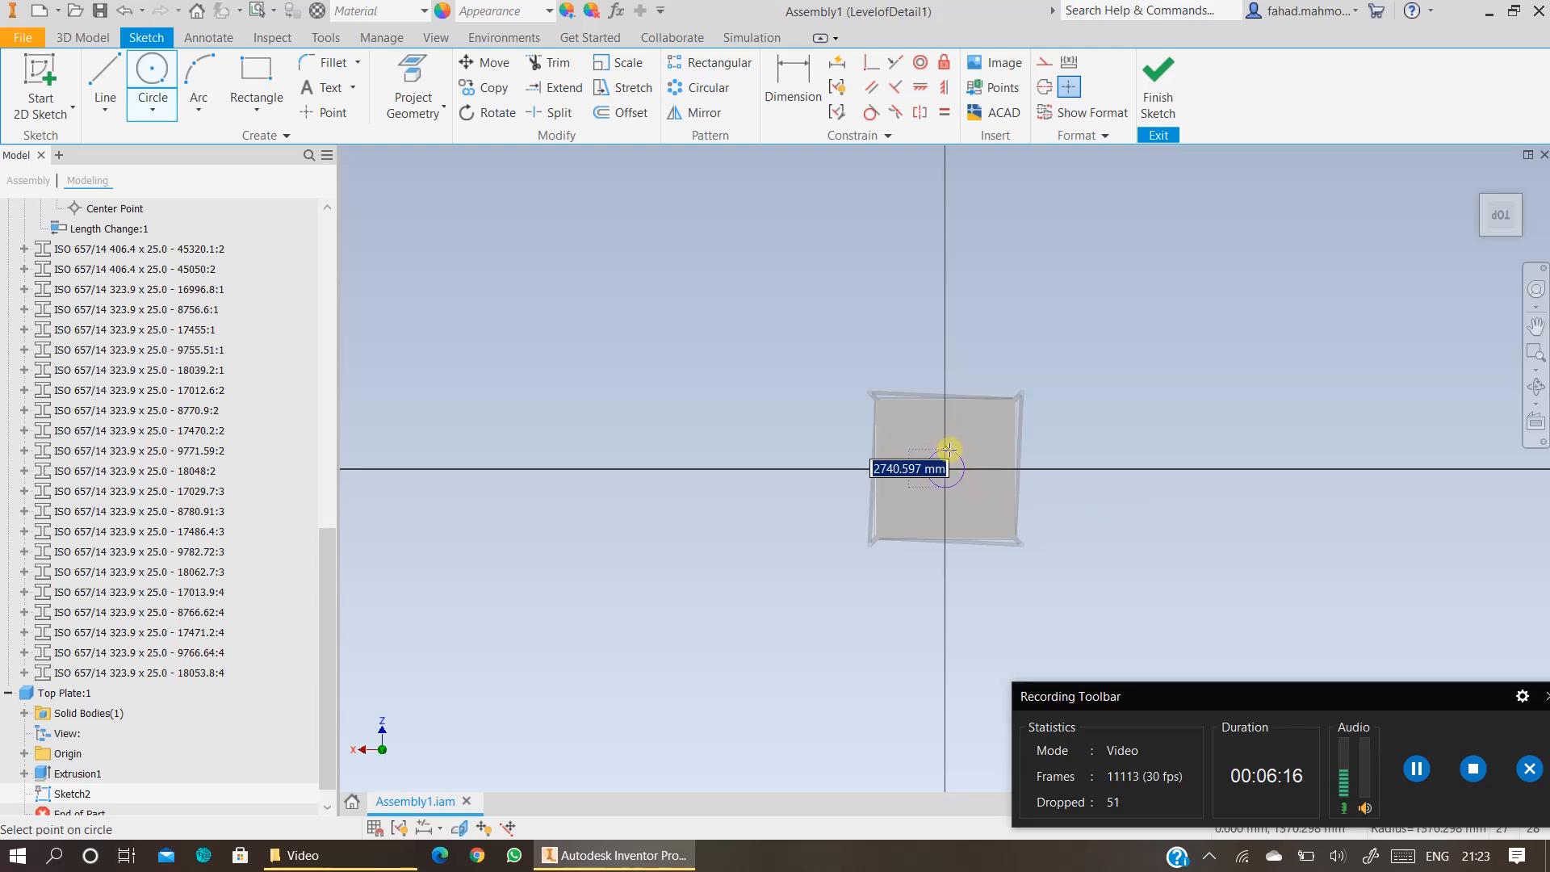
pyautogui.write('m')
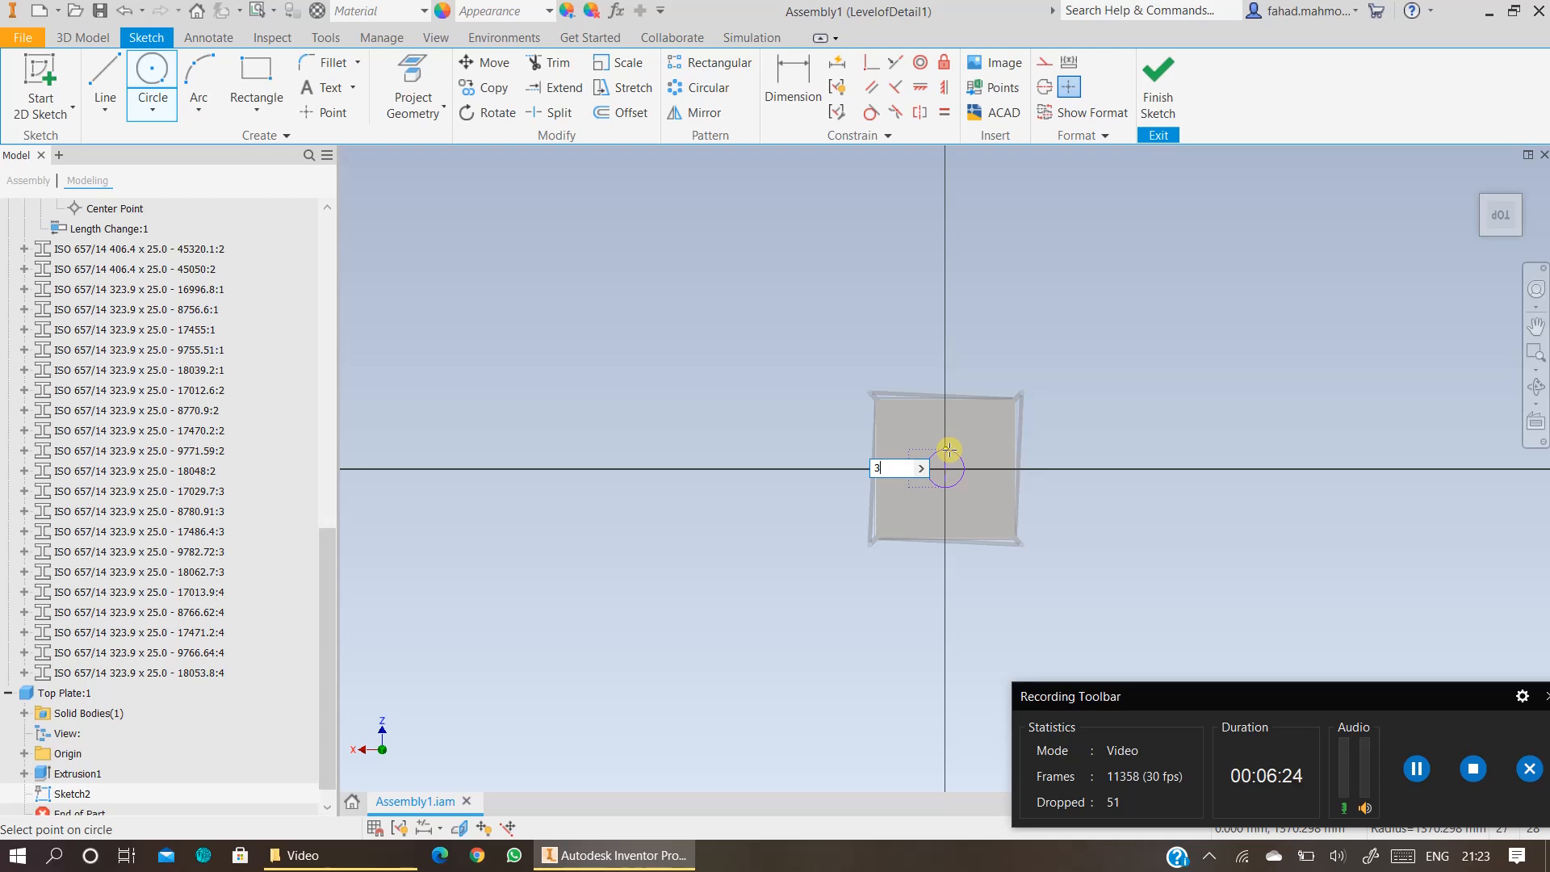
pyautogui.press('Return')
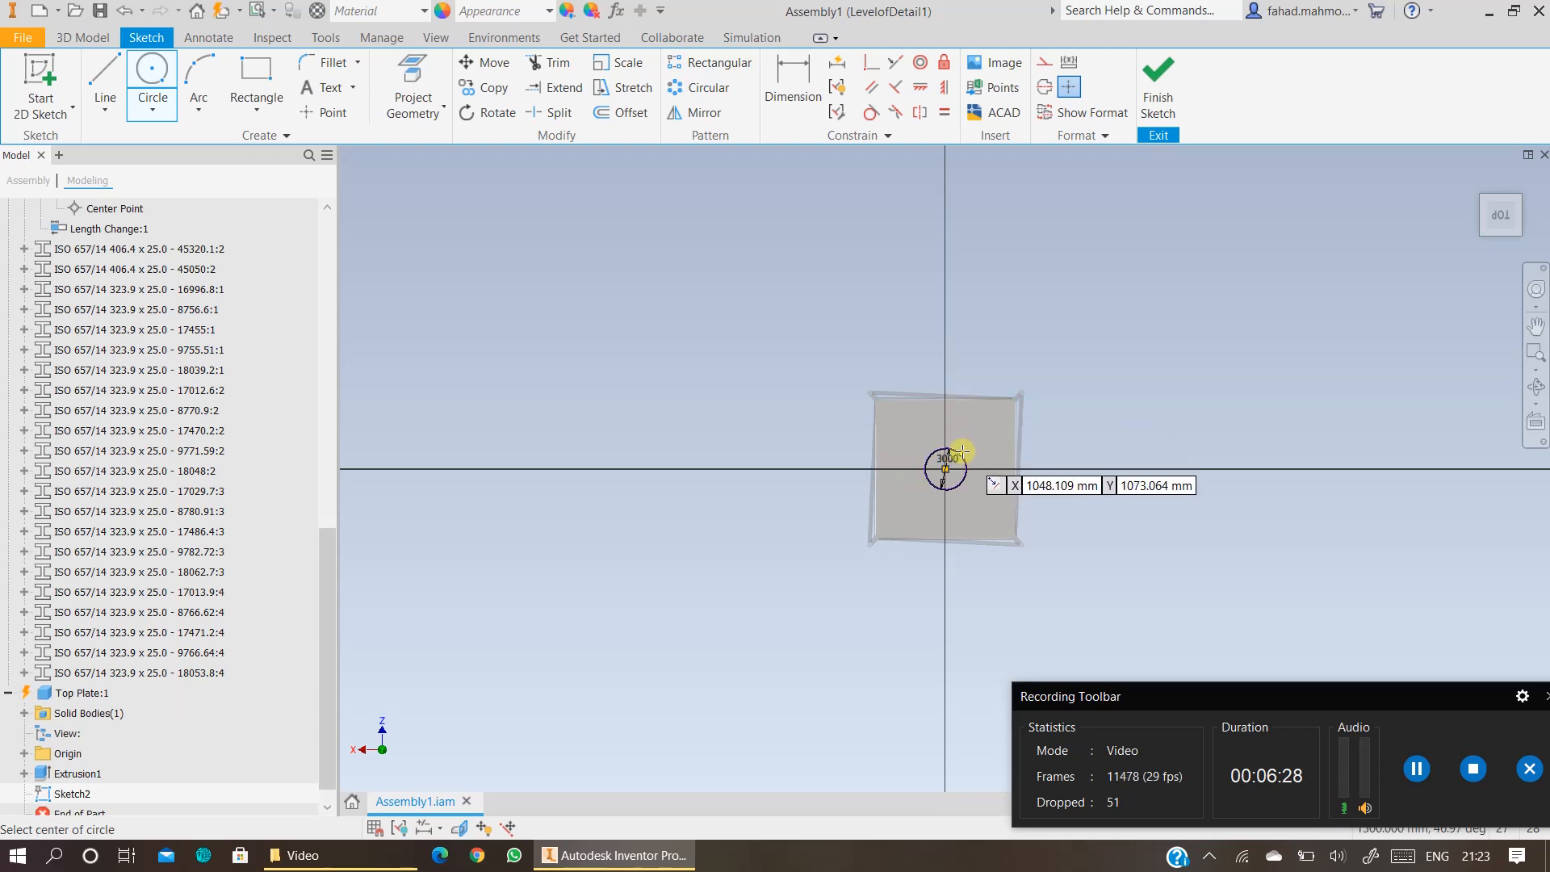
pyautogui.scroll(5, 952, 449)
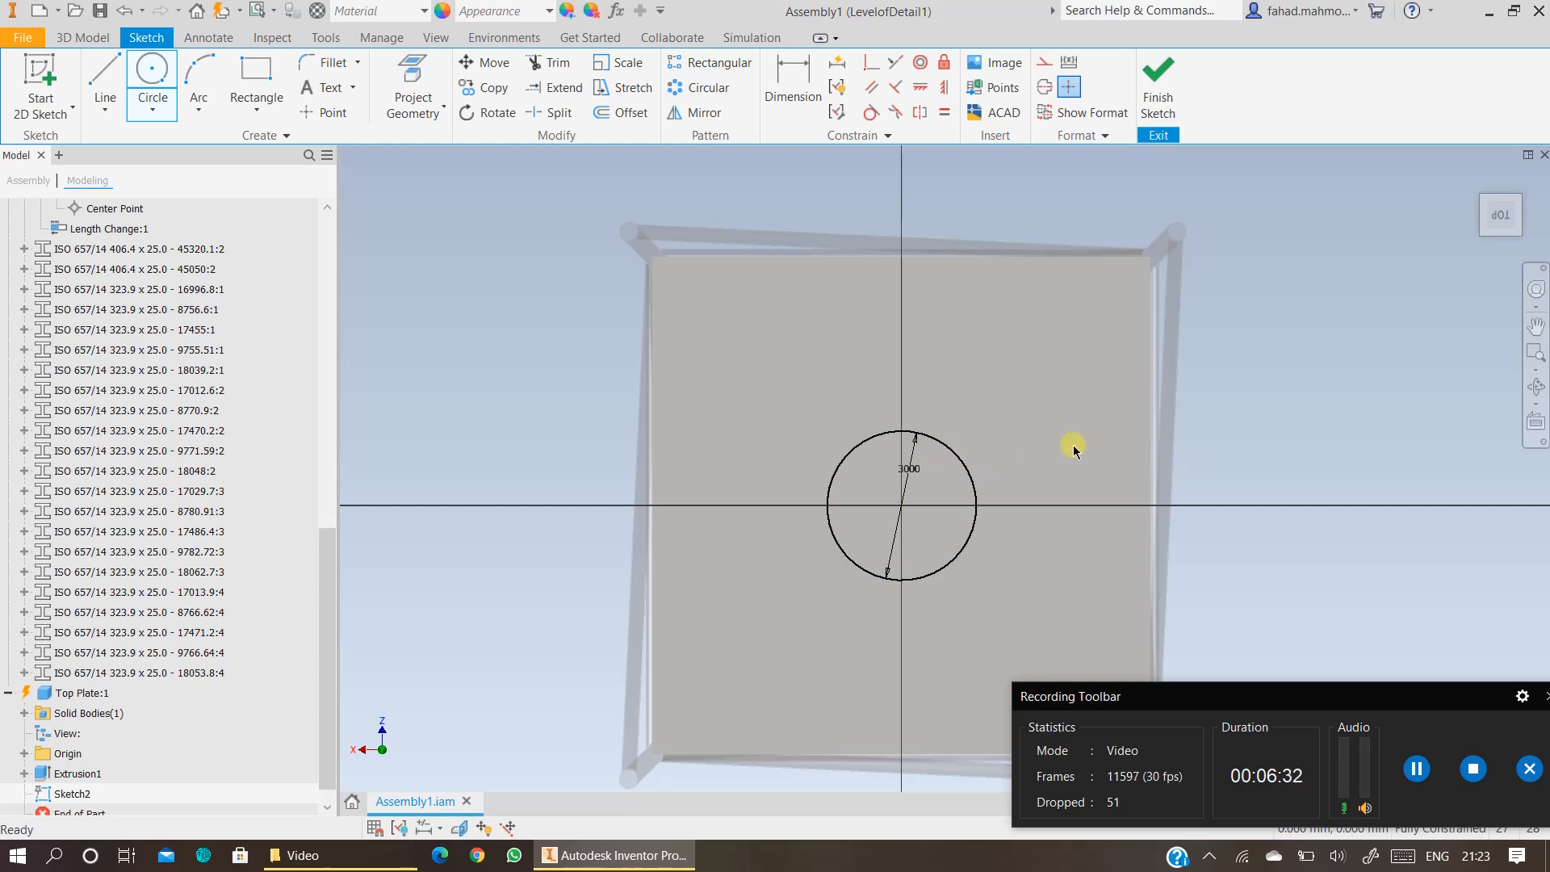
pyautogui.press('Escape')
pyautogui.moveTo(1220, 460); pyautogui.dragTo(1155, 390, button='middle')
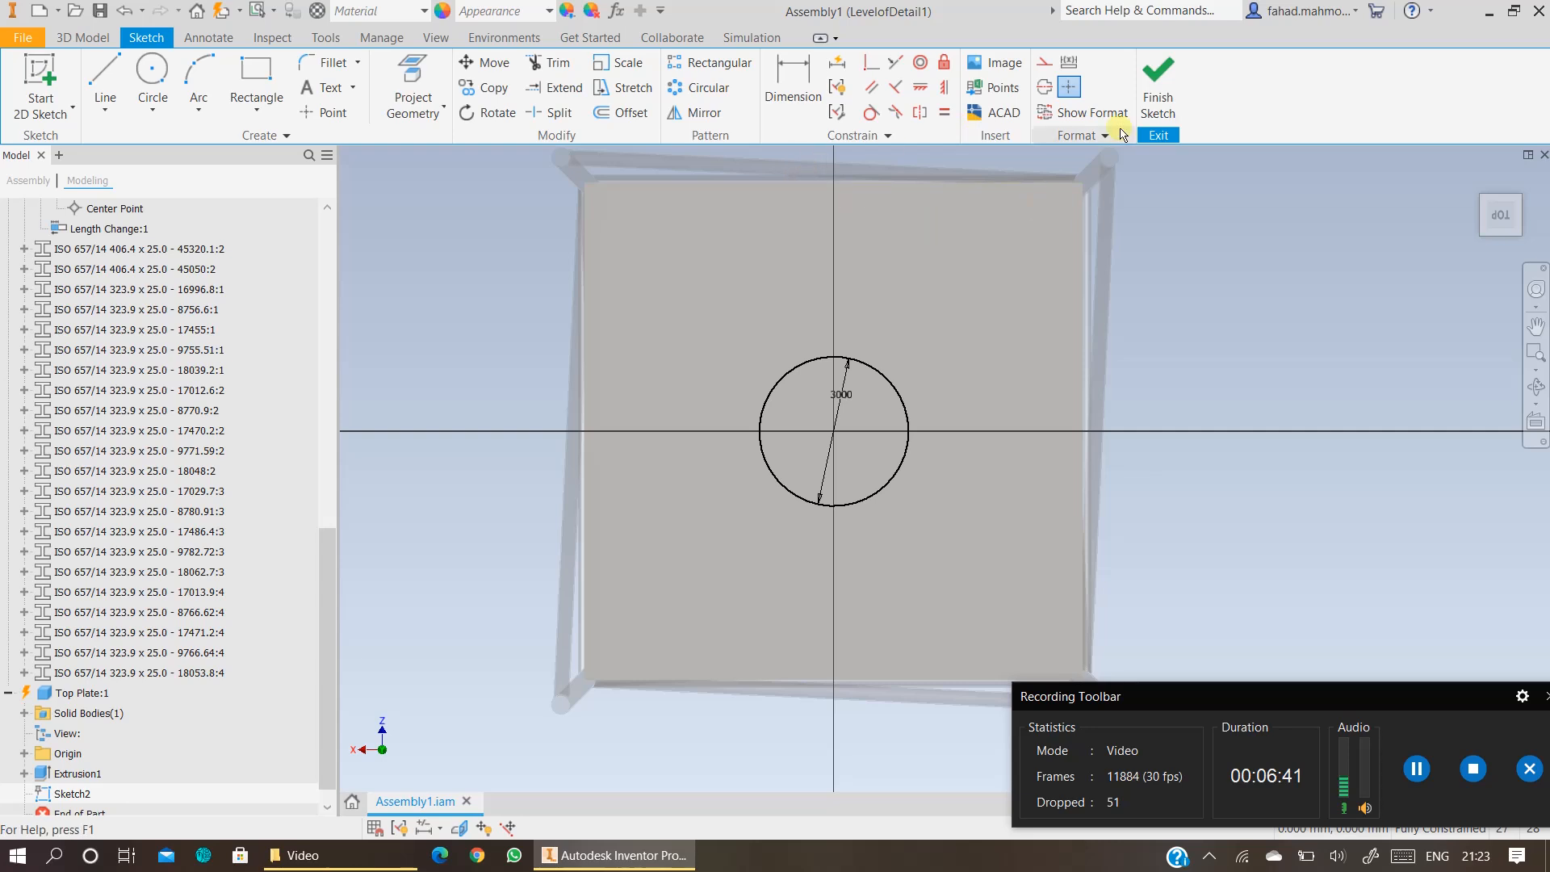
pyautogui.click(1159, 77)
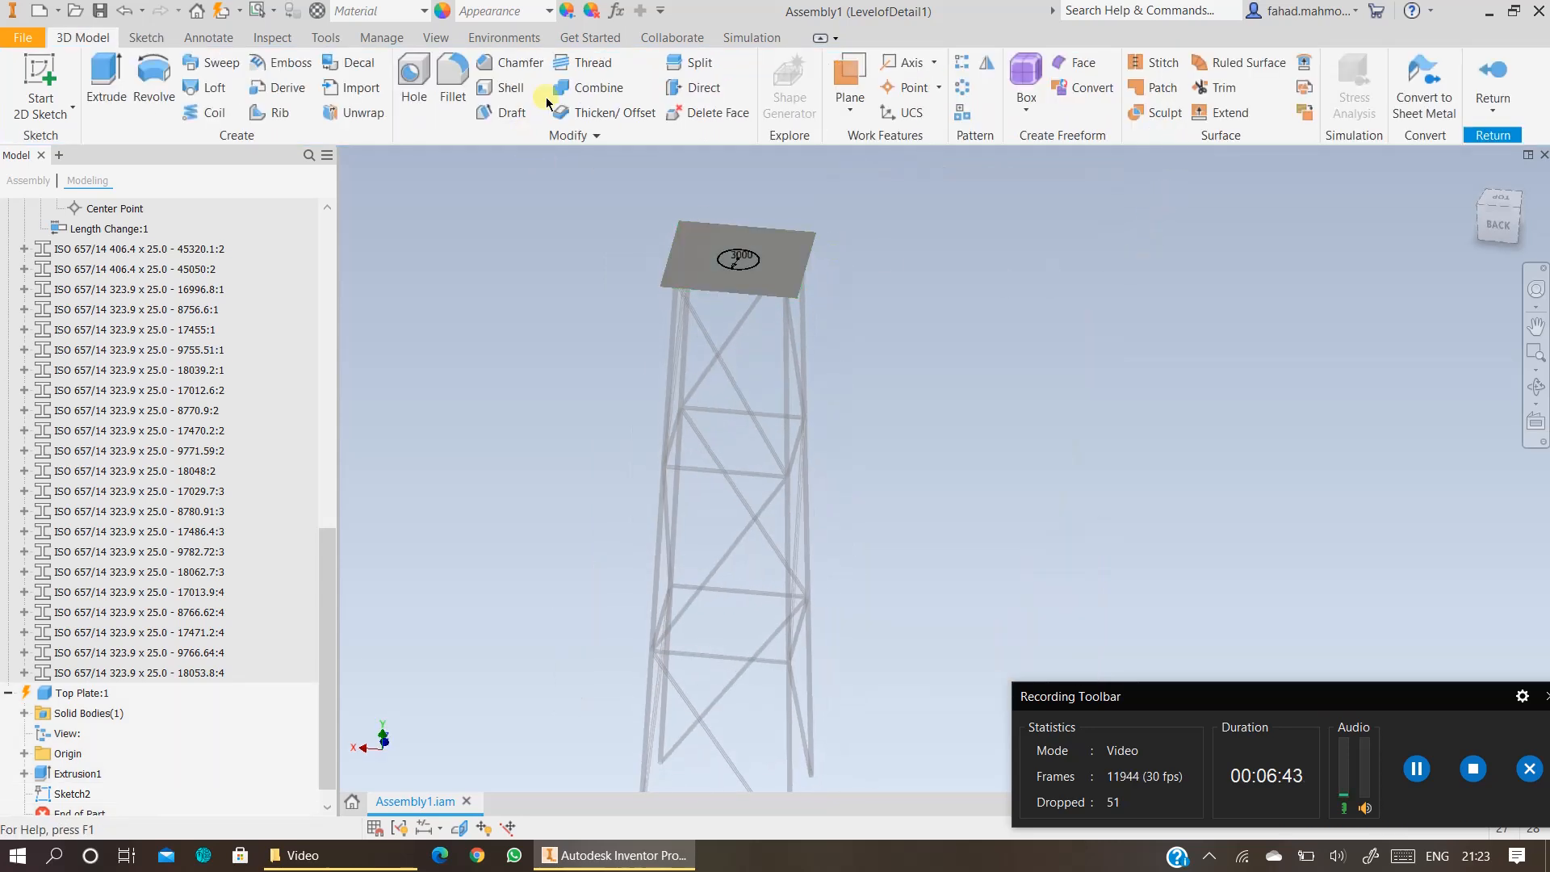
# Step: Split the Top Plate's upper face, using the sketched circle as the split tool
pyautogui.click(696, 68)
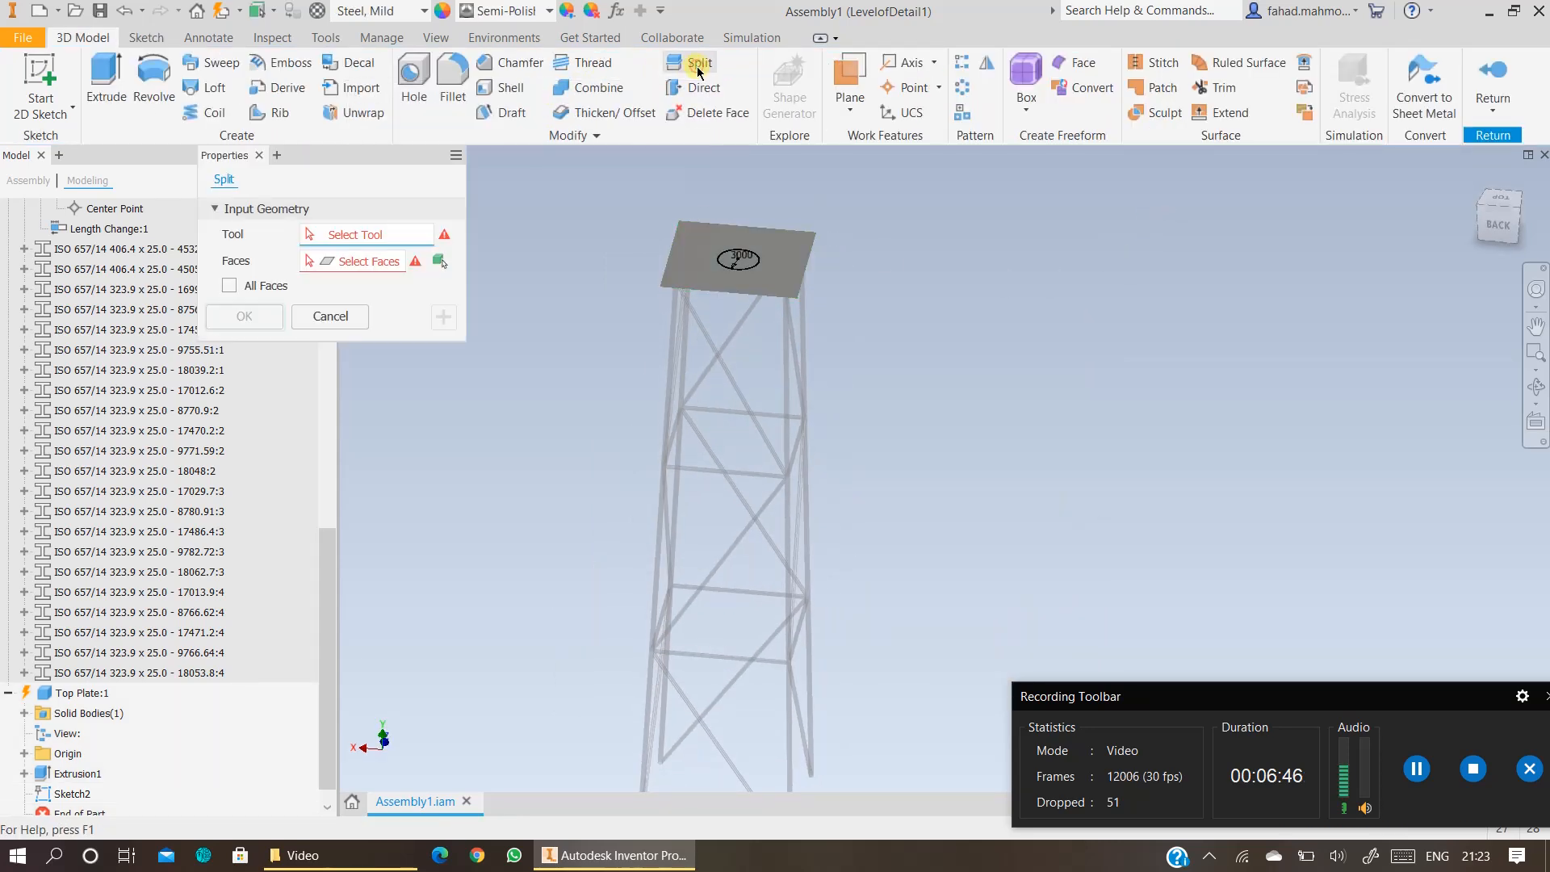
pyautogui.scroll(5, 737, 254)
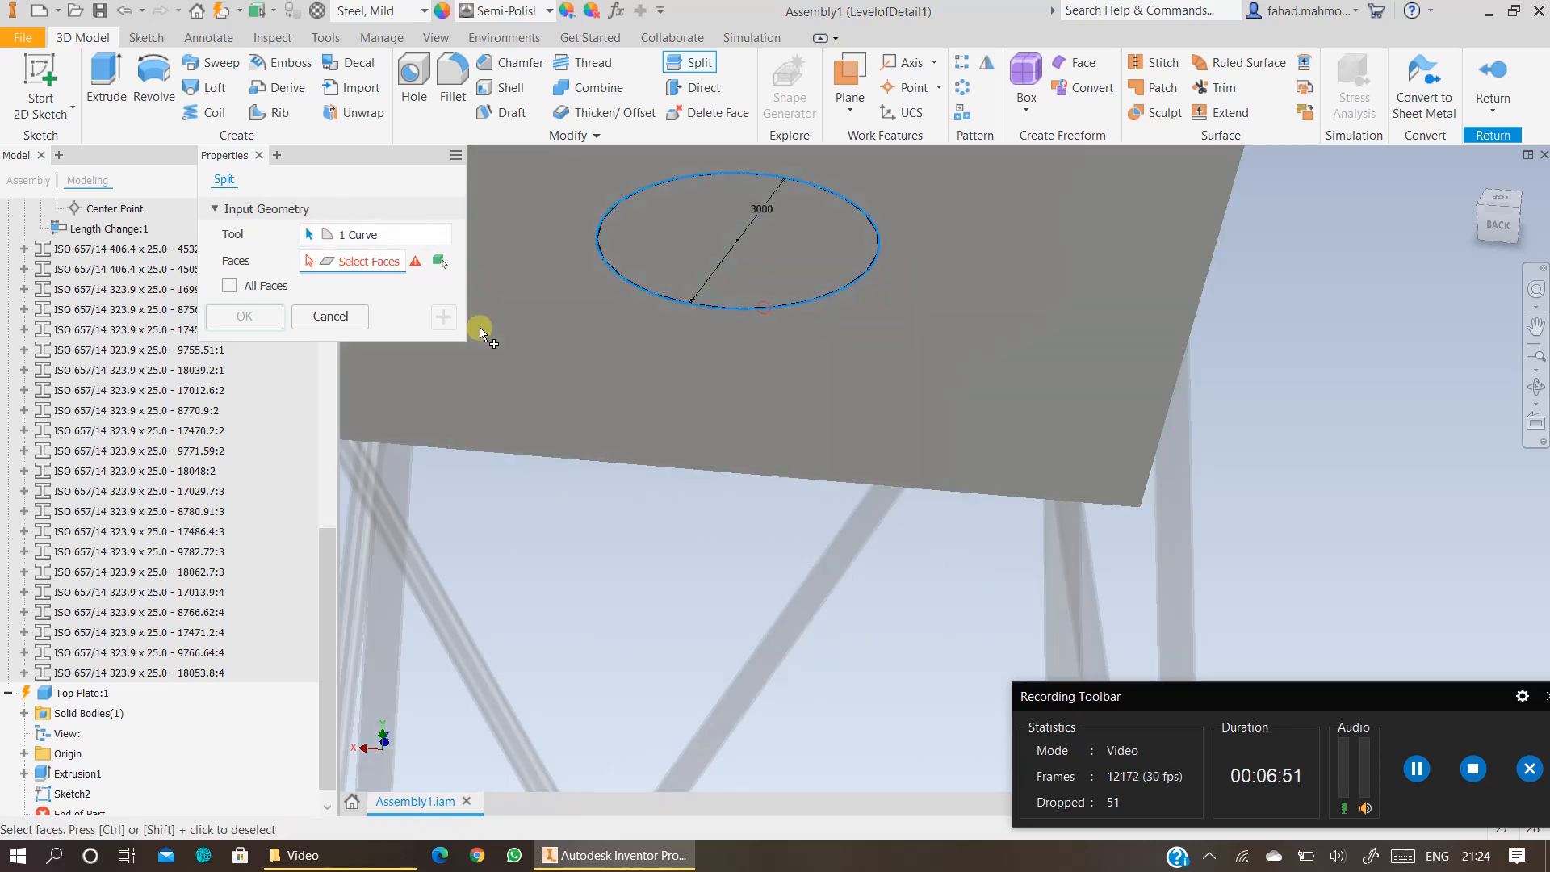
pyautogui.click(338, 261)
pyautogui.click(628, 382)
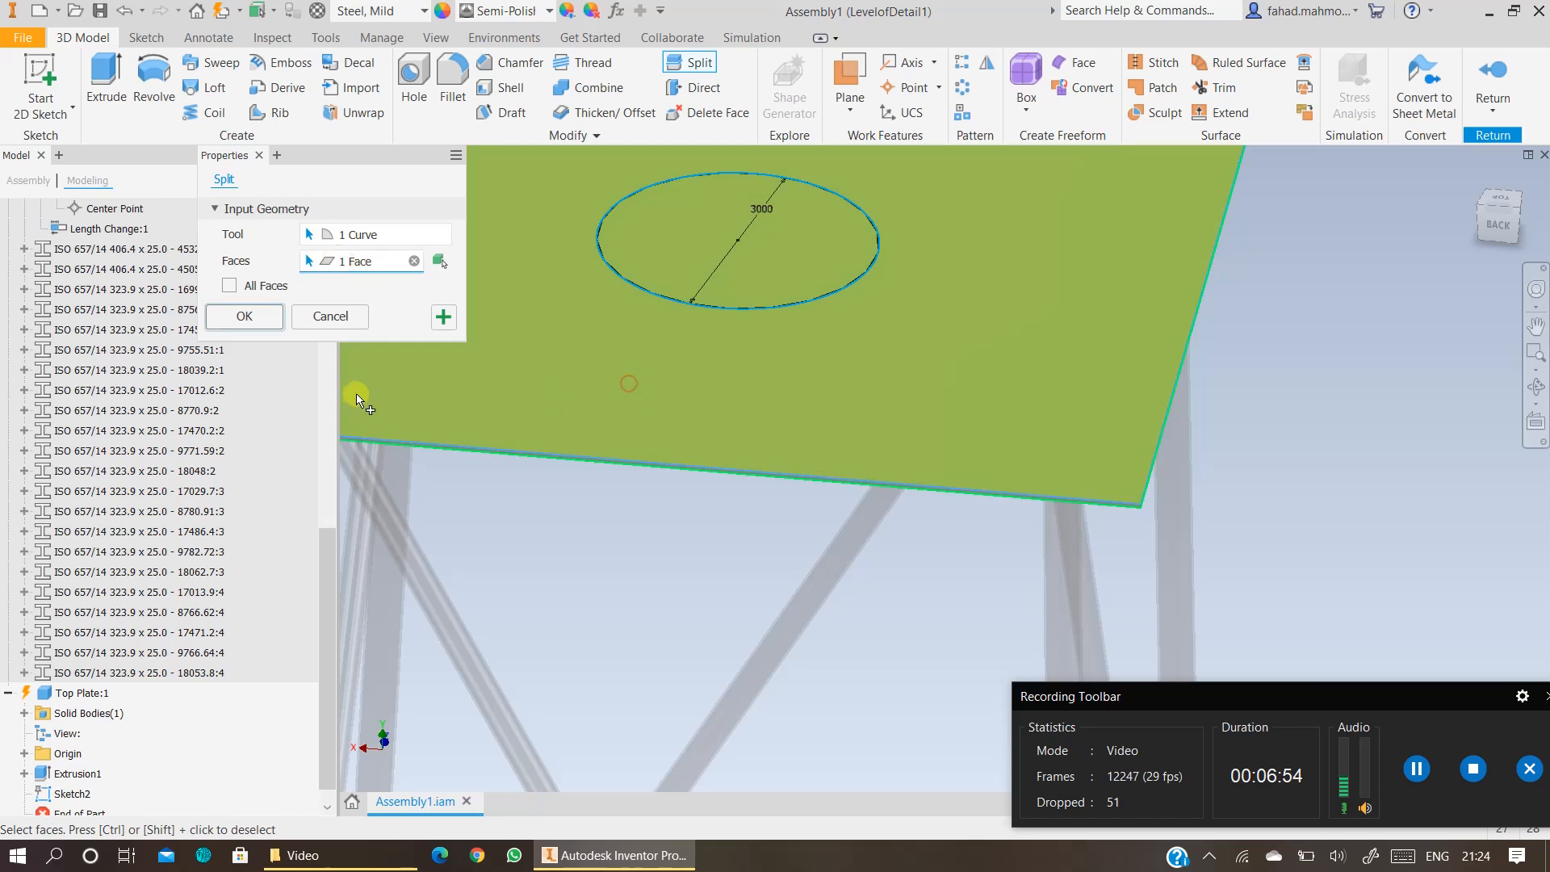
pyautogui.click(244, 315)
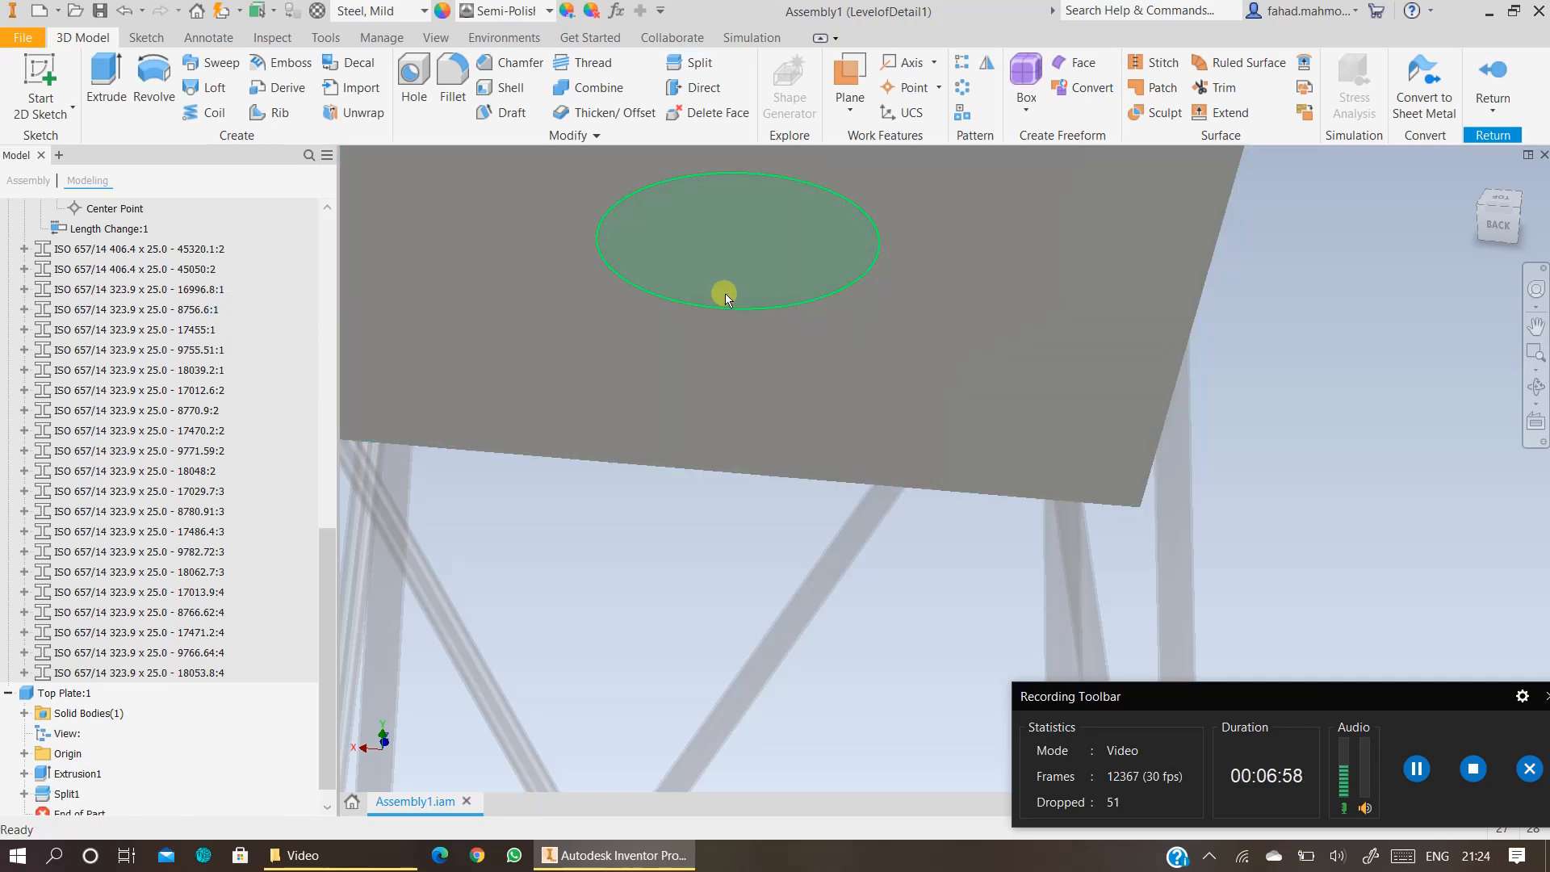
# Step: Return from the Top Plate to the top-level assembly and open the Stress Analysis environment
pyautogui.click(1492, 71)
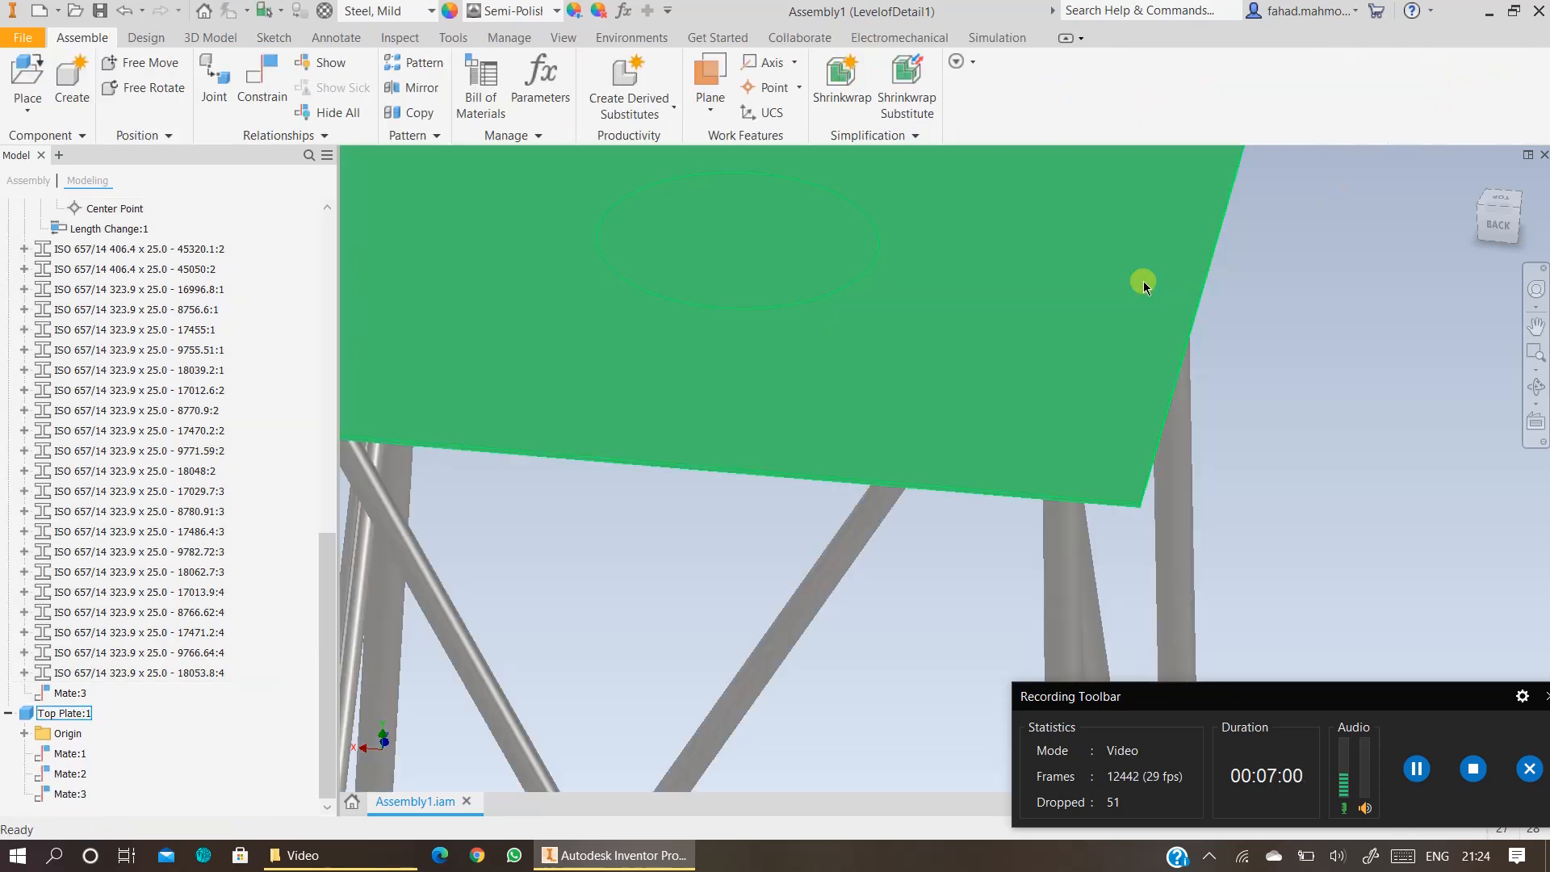
pyautogui.scroll(4, 972, 413)
pyautogui.moveTo(975, 413); pyautogui.dragTo(986, 186, button='middle')
pyautogui.scroll(5, 1238, 460)
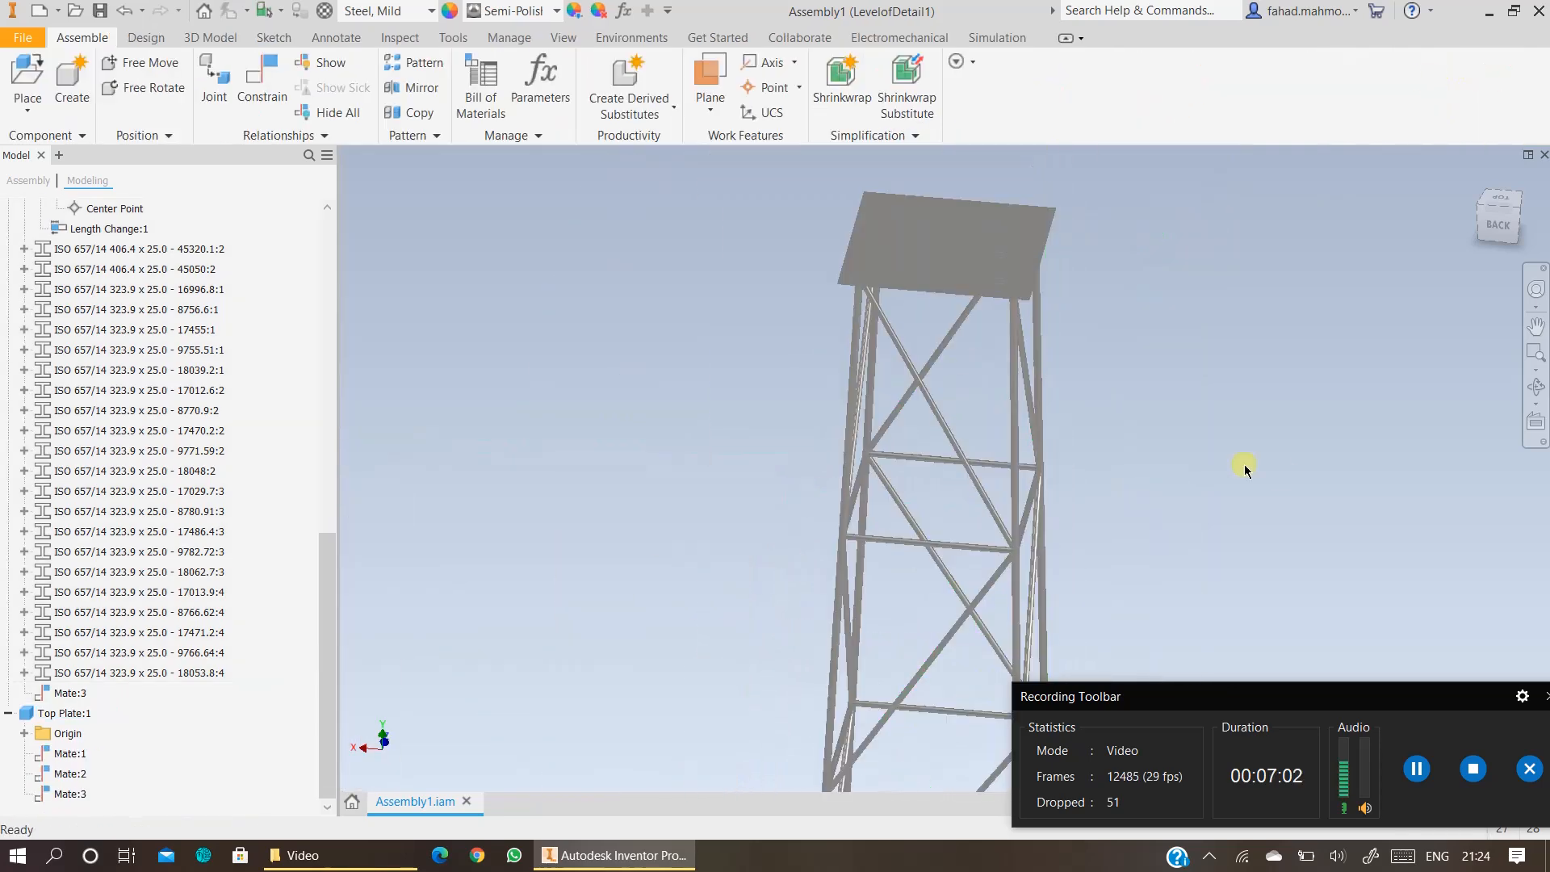
pyautogui.scroll(-5, 907, 401)
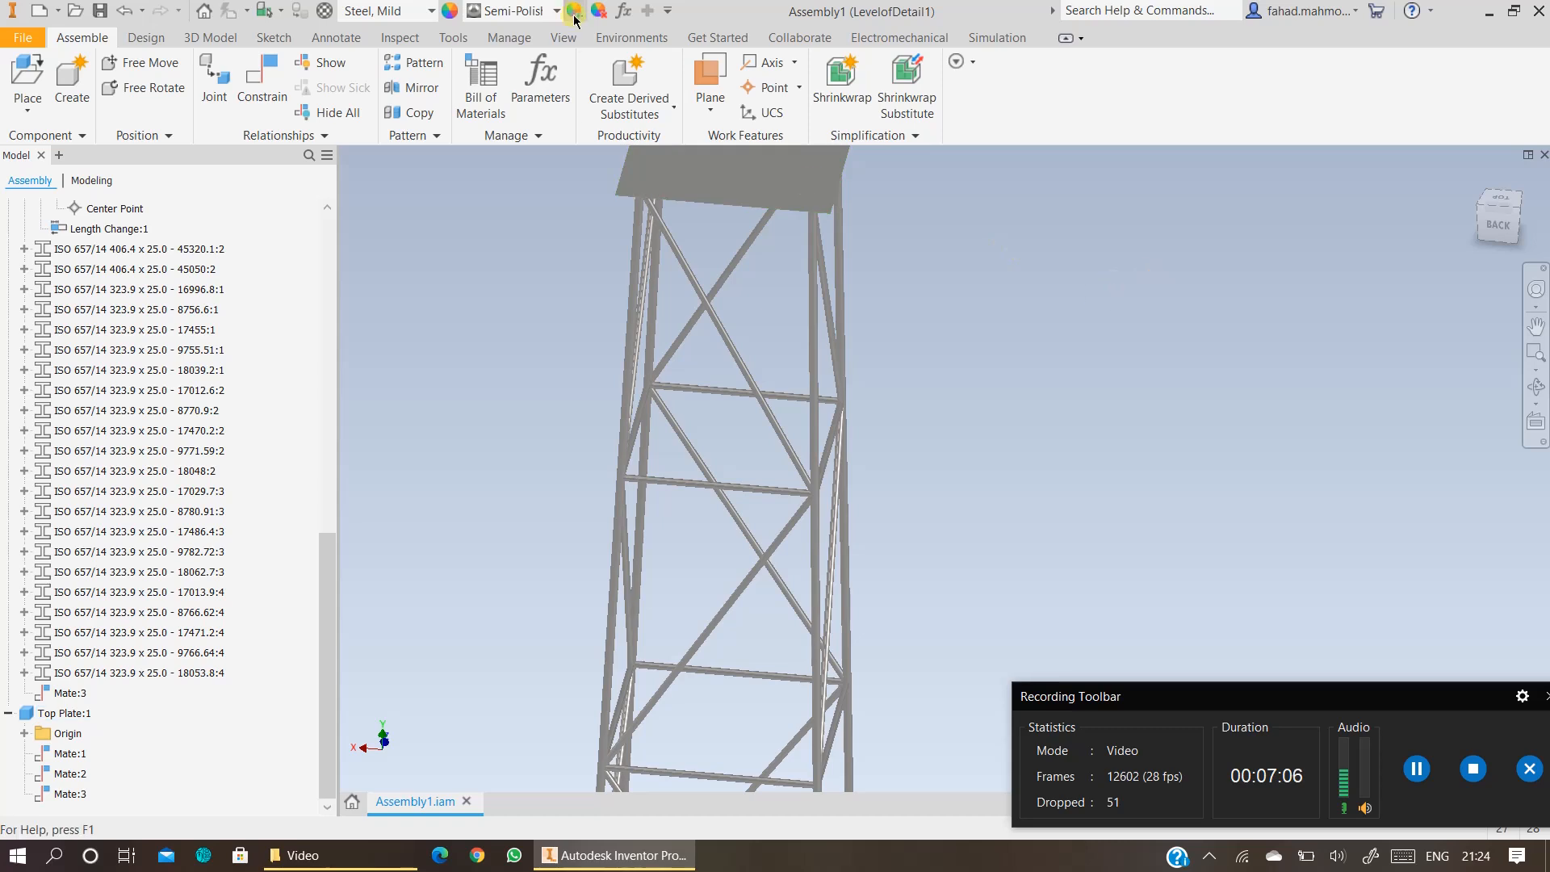
pyautogui.click(605, 37)
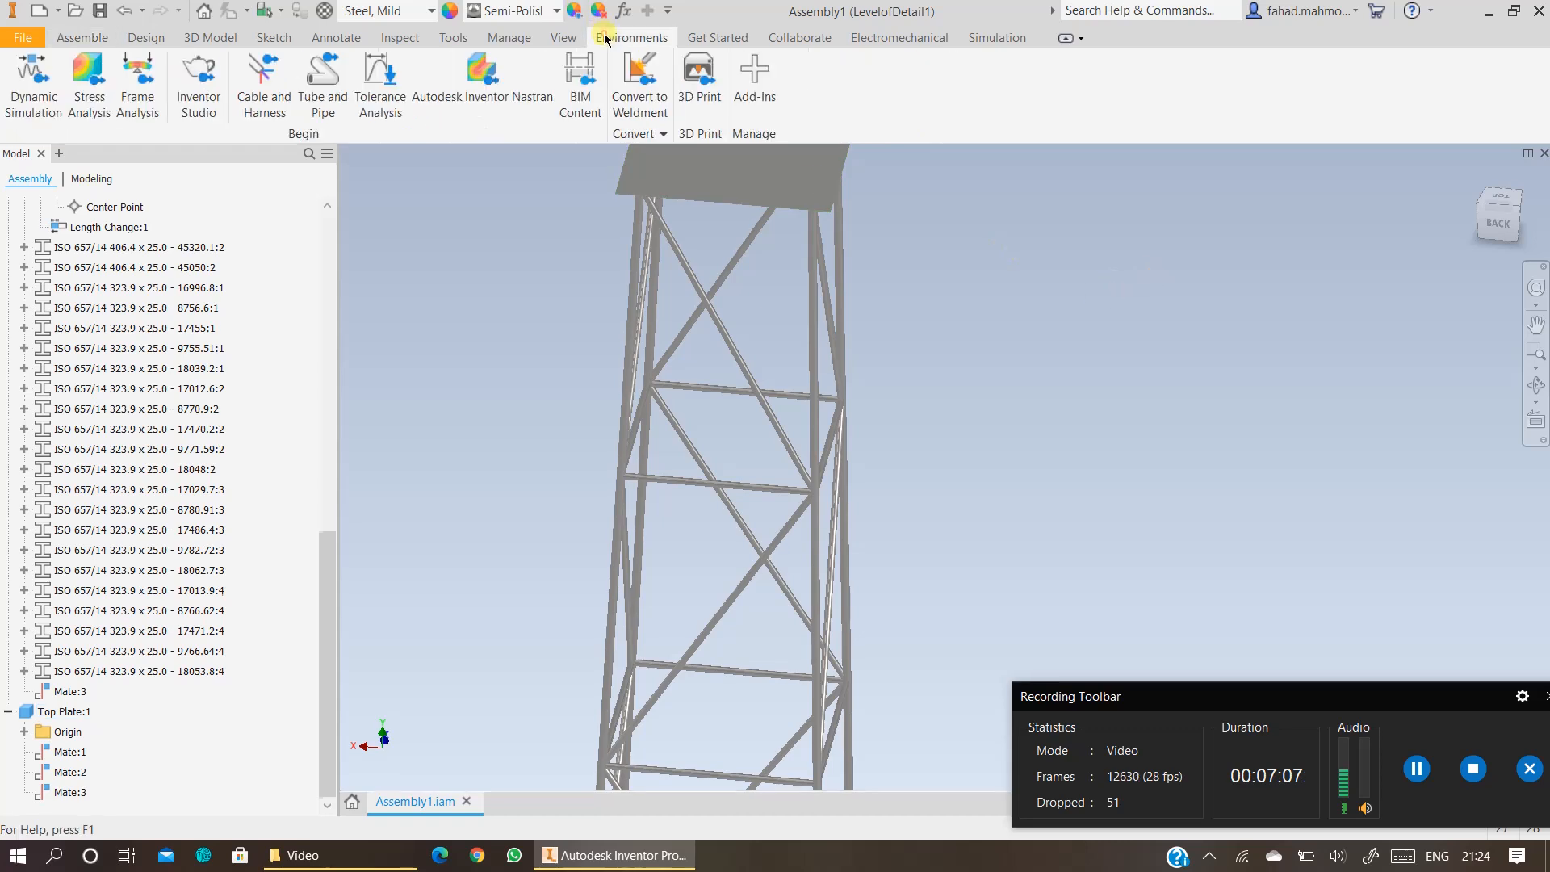
pyautogui.click(89, 96)
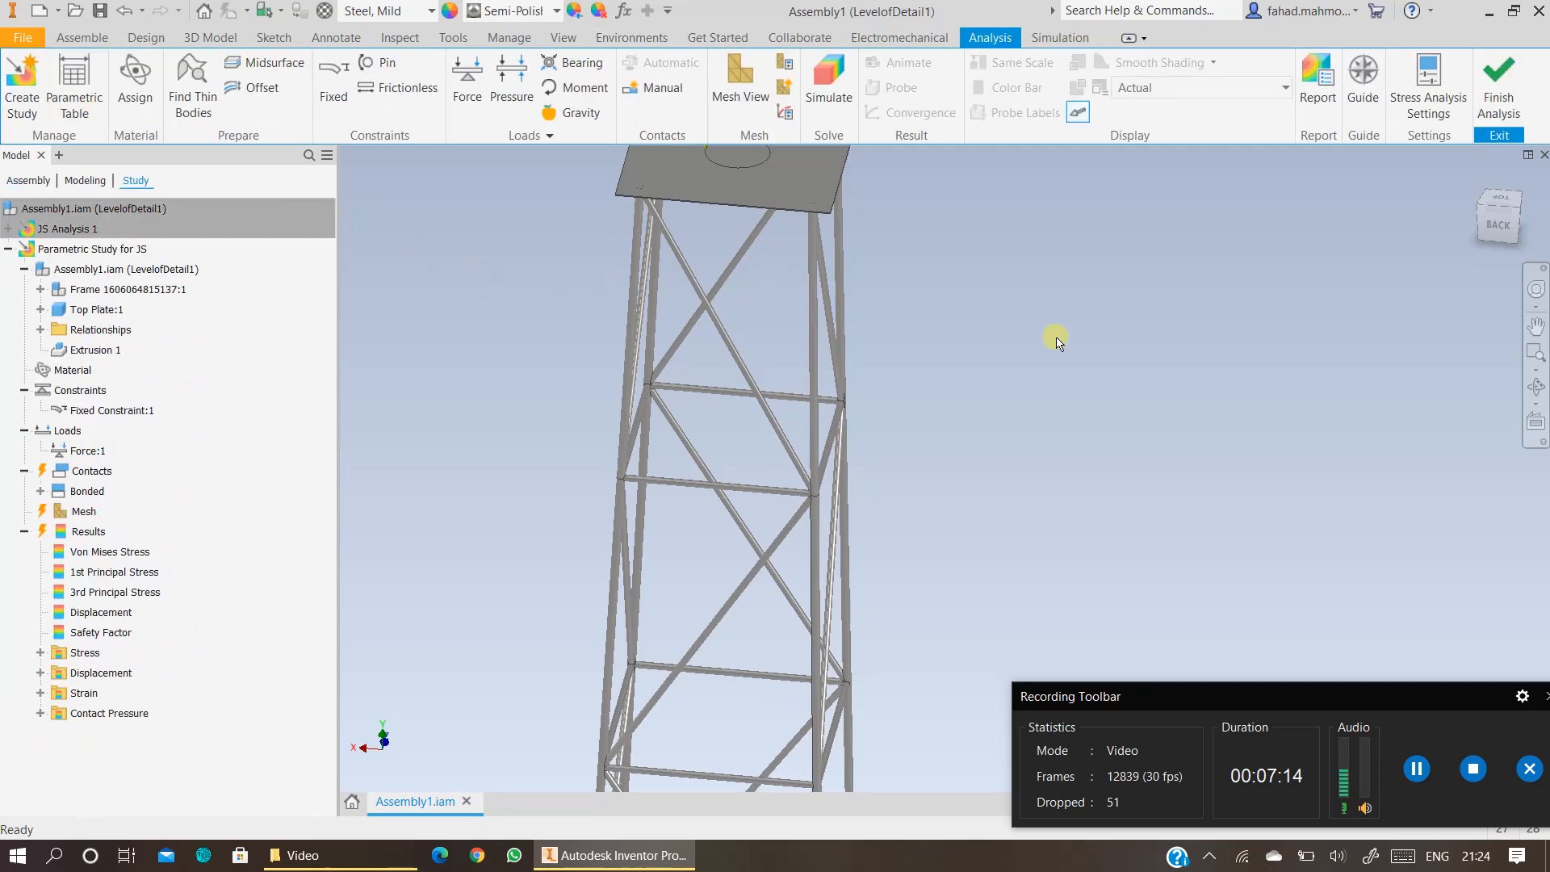
pyautogui.scroll(-4, 1218, 428)
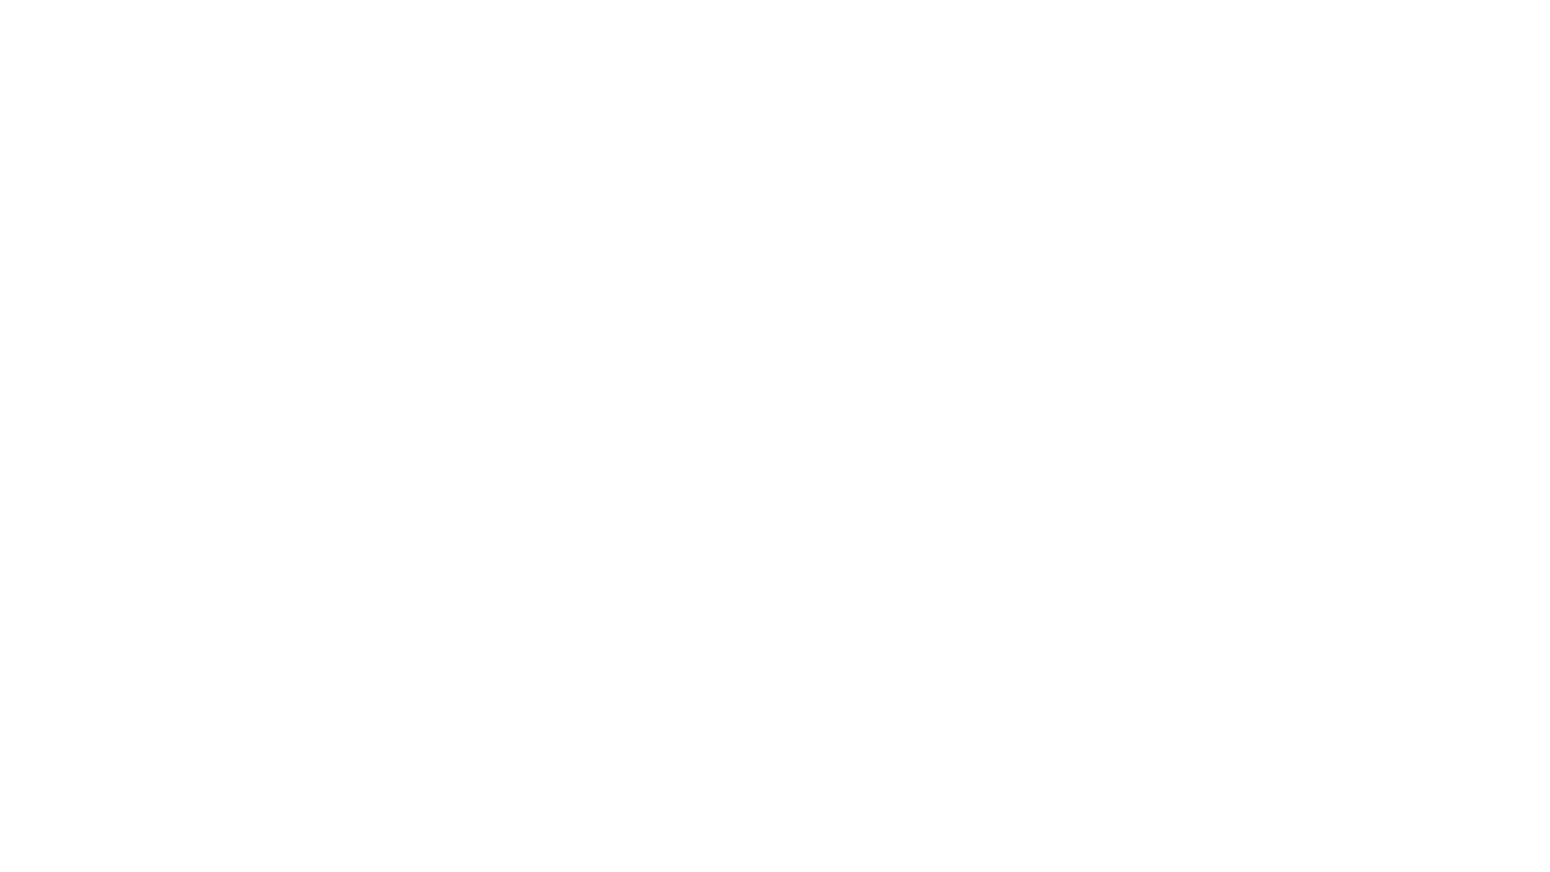